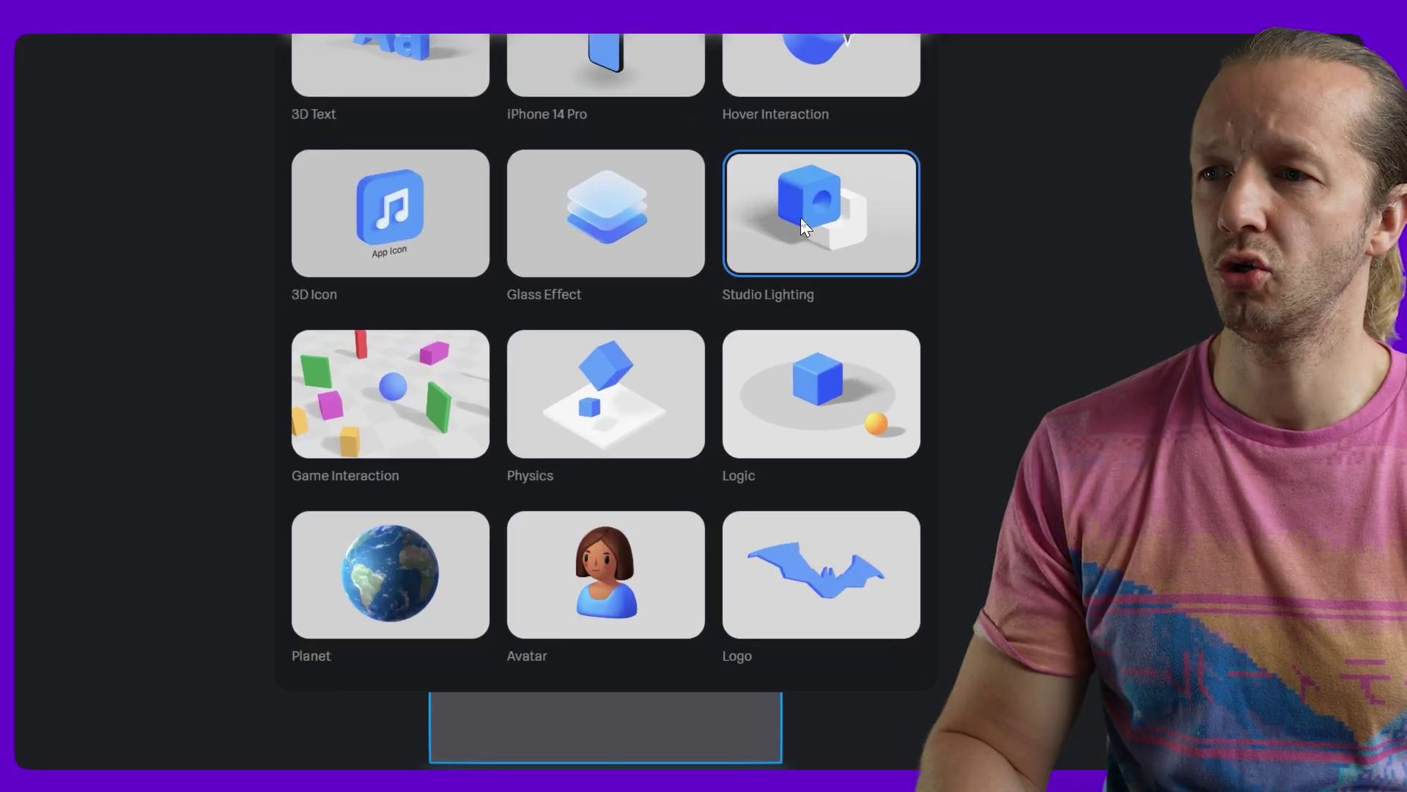
Create a new scene from the Studio Lighting template.
left_click(800, 217)
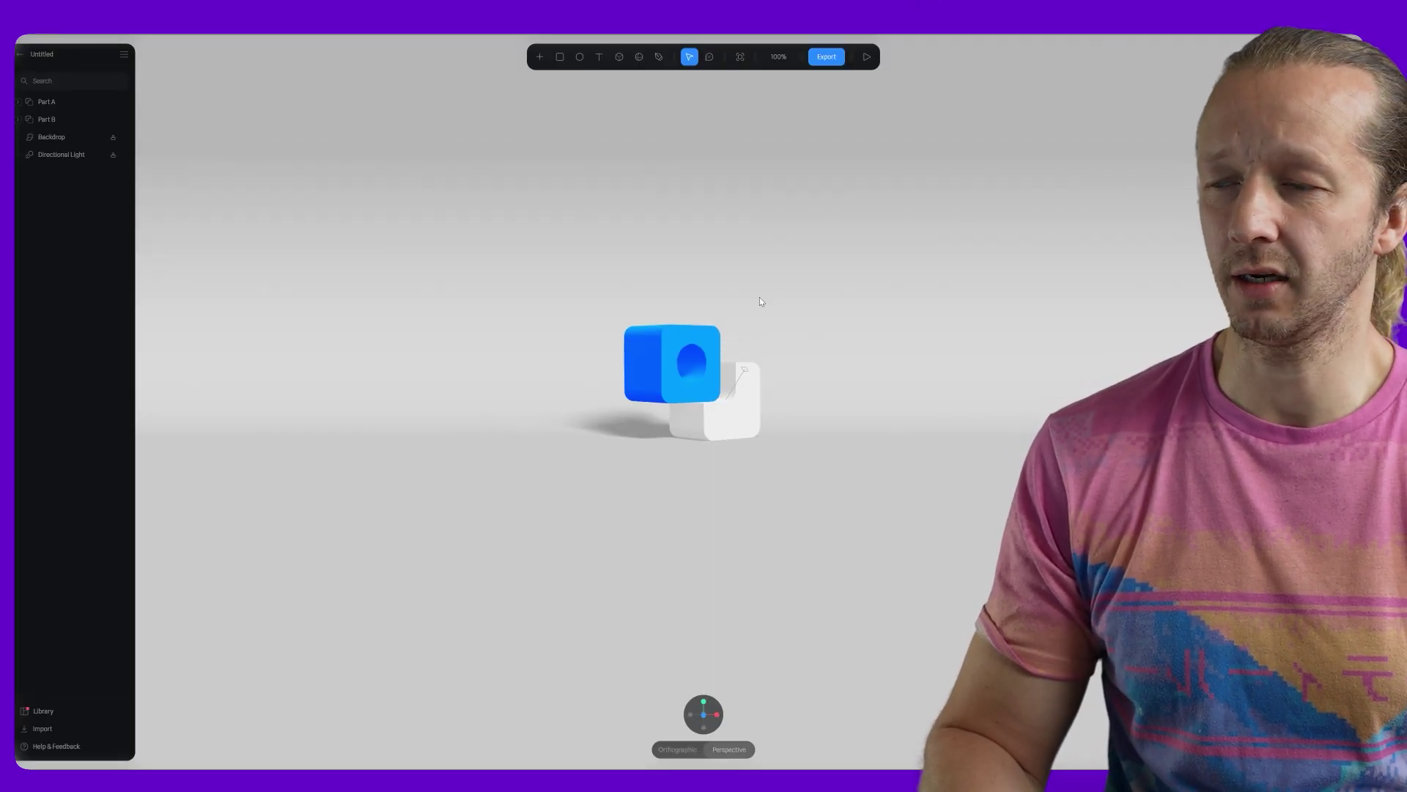
left_click_drag(744, 331, 697, 339)
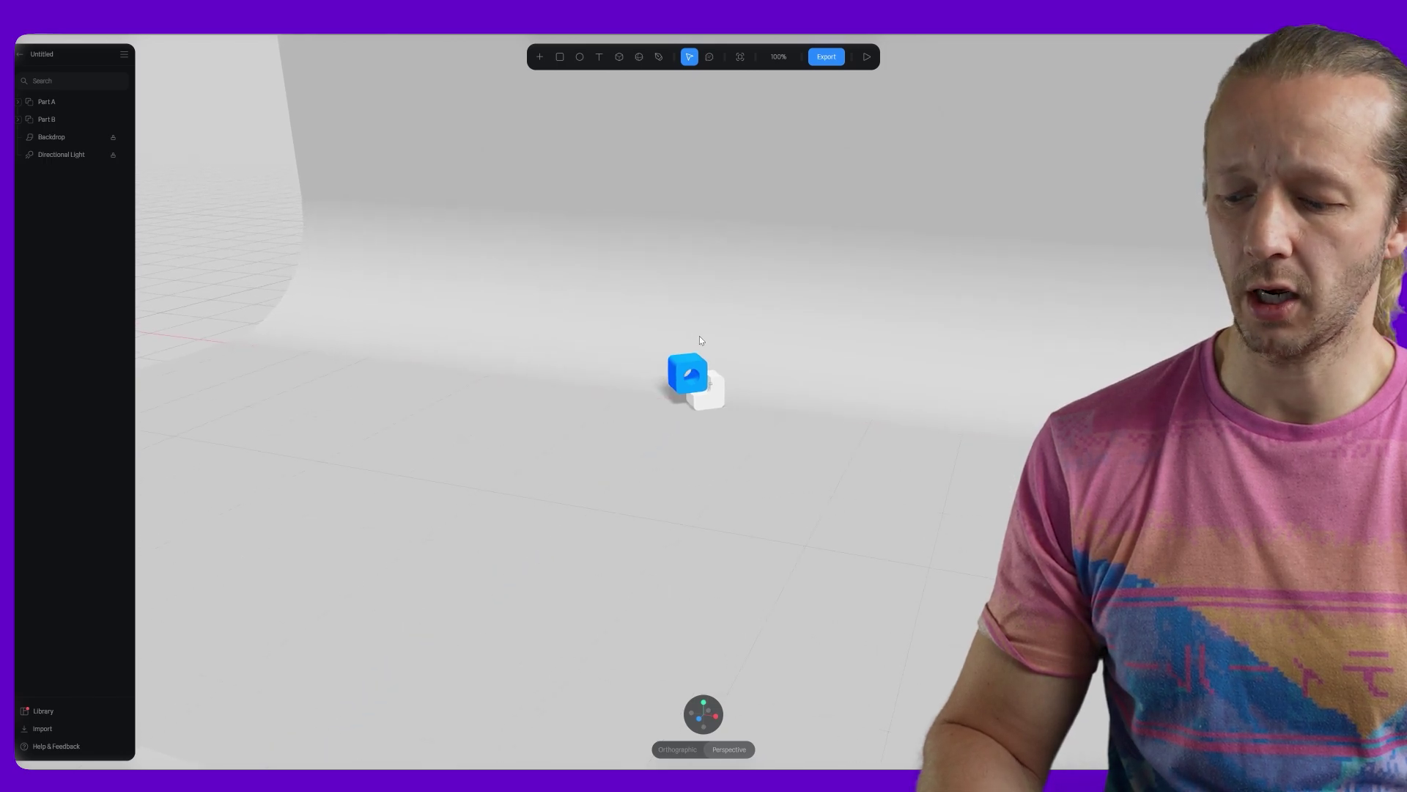
mouse_move(719, 323)
left_mouse_down()
mouse_move(771, 328)
mouse_move(692, 330)
mouse_move(759, 292)
mouse_move(843, 351)
mouse_move(719, 343)
left_mouse_up()
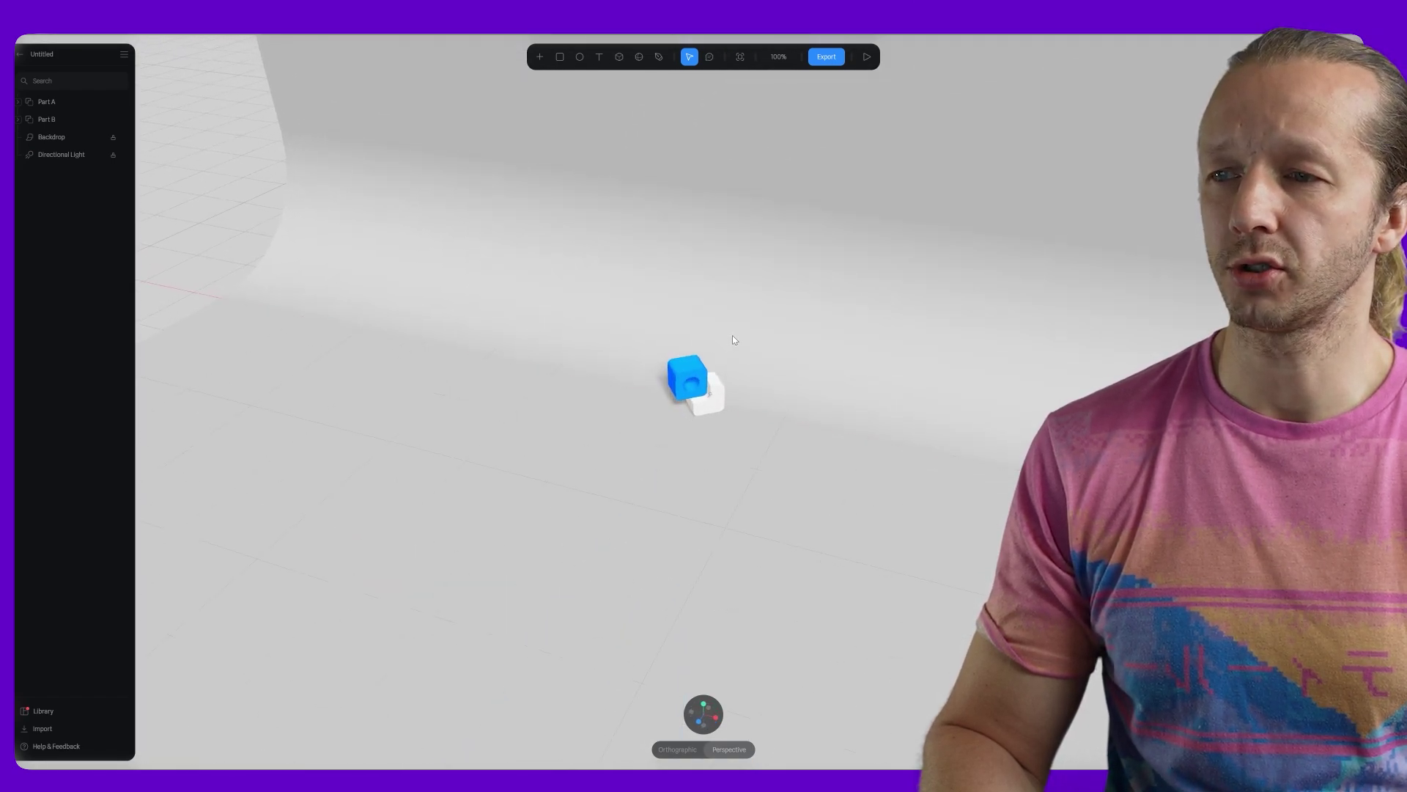
middle_click_drag(729, 333, 691, 333)
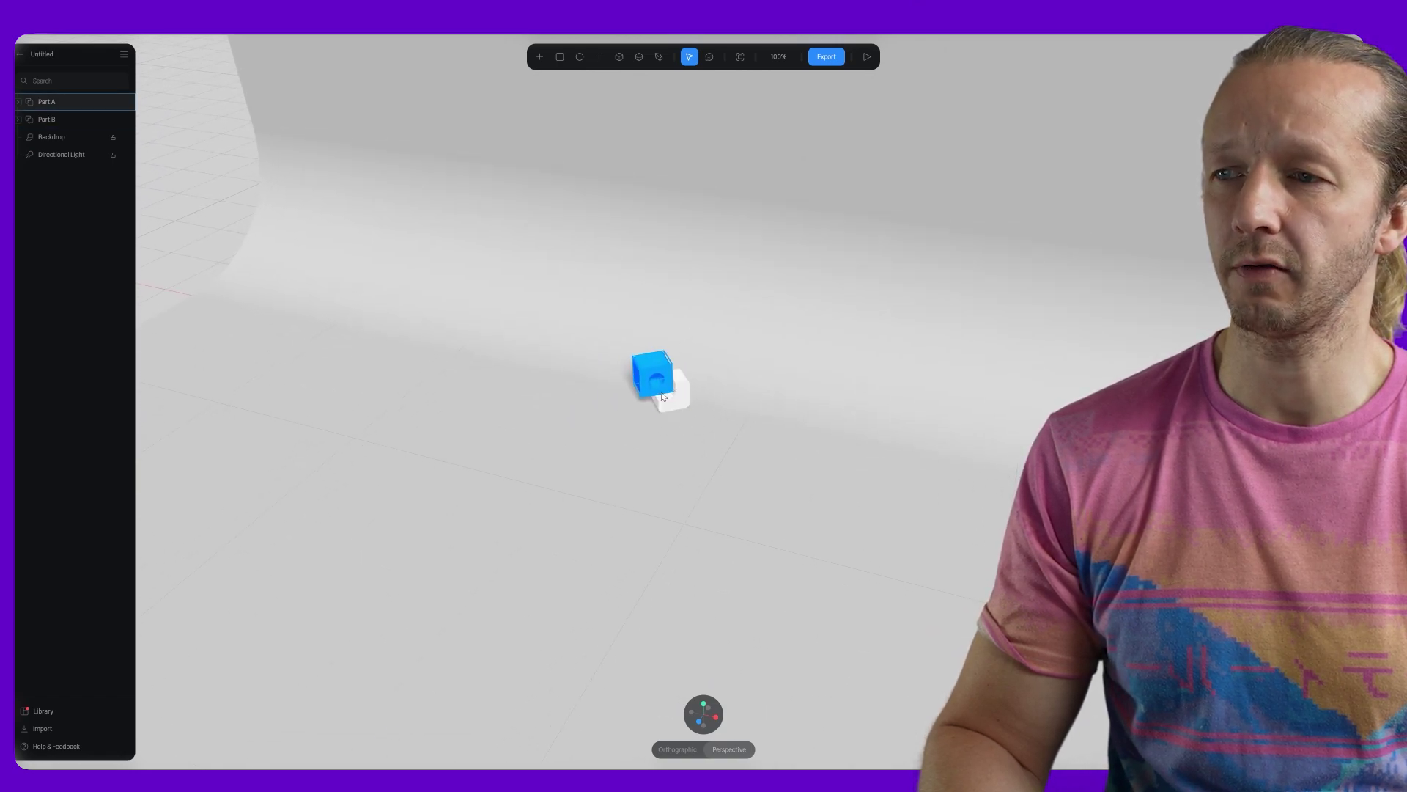
Delete the template's two sample objects, the blue cube Part A and the white cube Part B.
scroll(639, 385, "up", 3)
scroll(640, 384, "down", 3)
left_click_drag(639, 385, 741, 354)
left_click(652, 356)
key("Delete")
left_click(674, 378)
key("Delete")
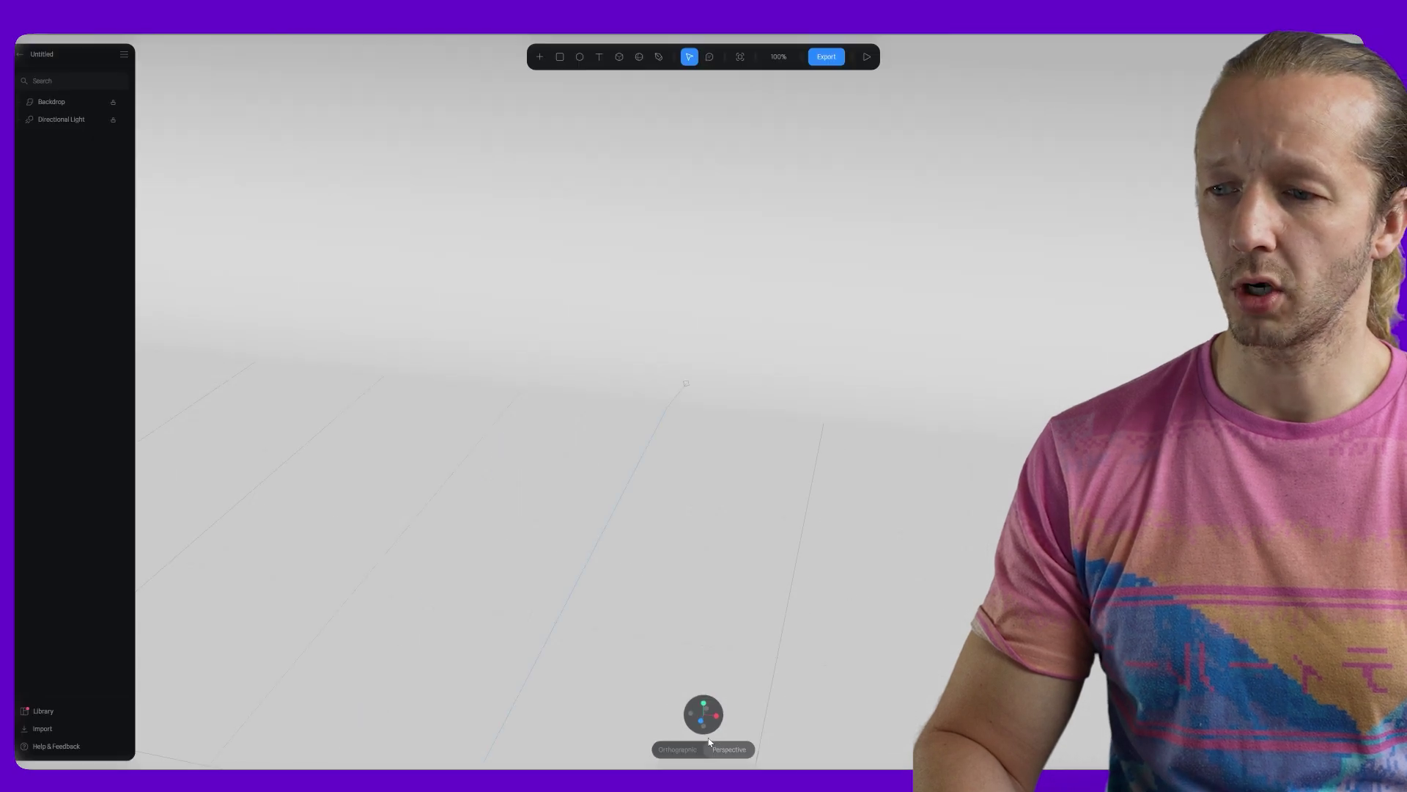
In the top view, start a Path and draw its first straight segment downward as the shape's first side.
left_click(704, 703)
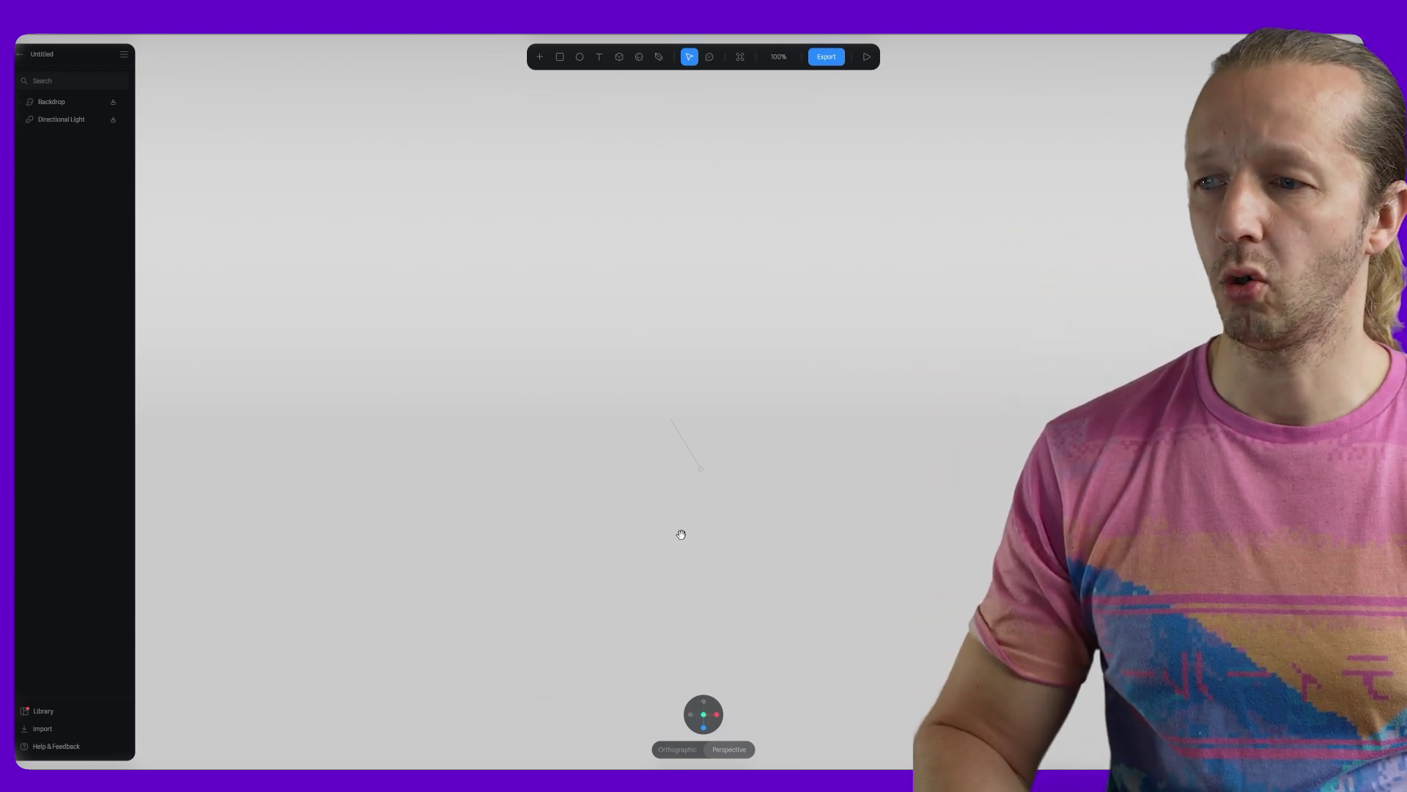
middle_click_drag(708, 590, 704, 397)
middle_click_drag(713, 304, 717, 378)
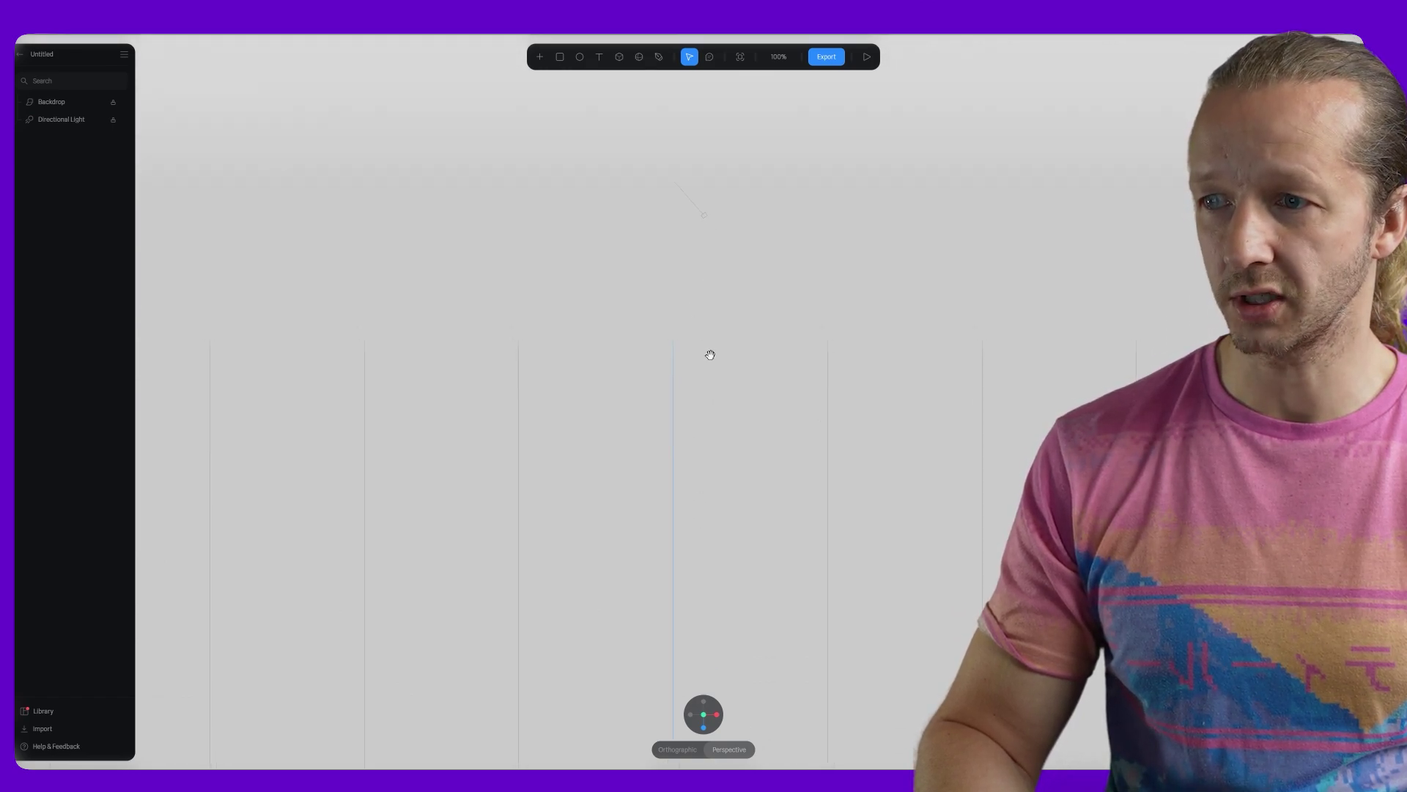
left_click(540, 57)
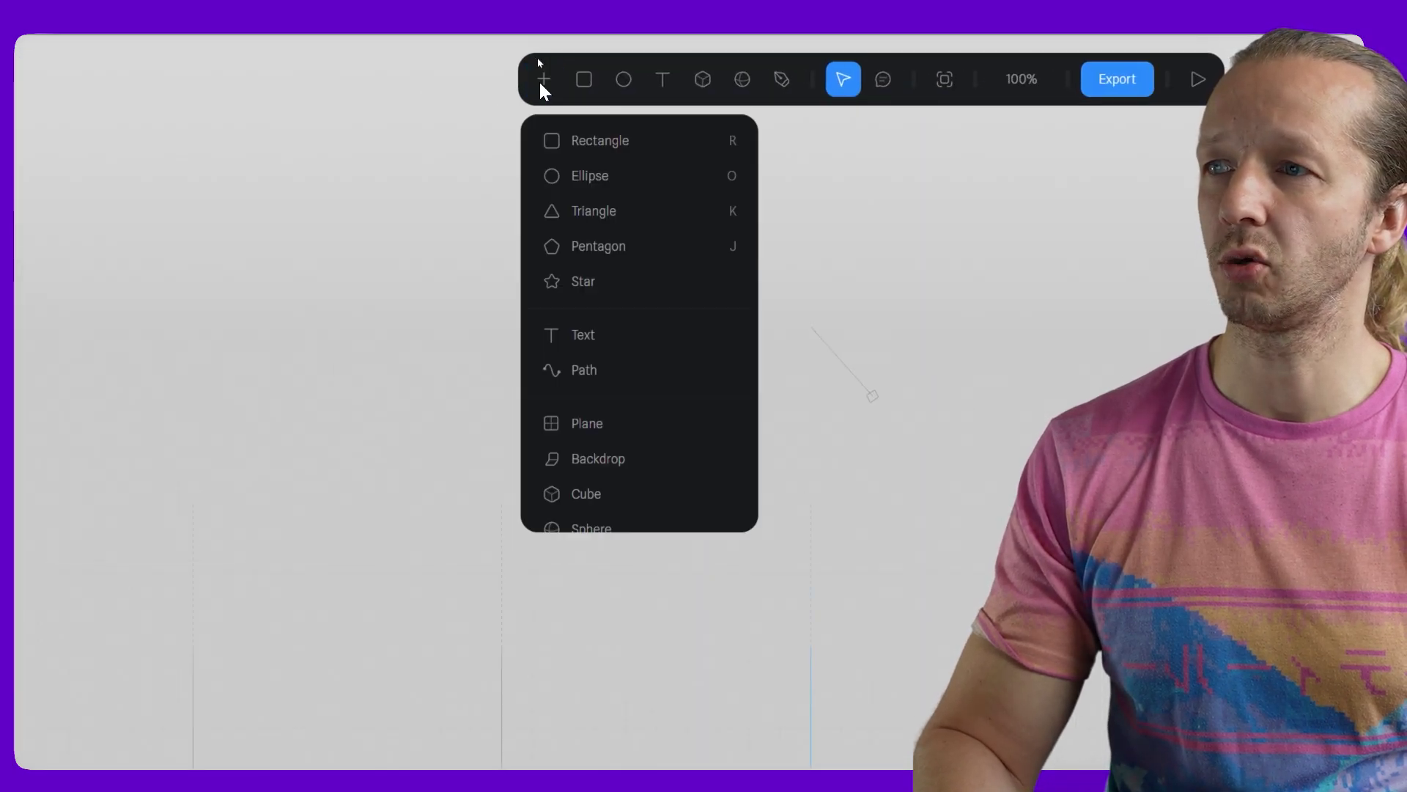
left_click(601, 367)
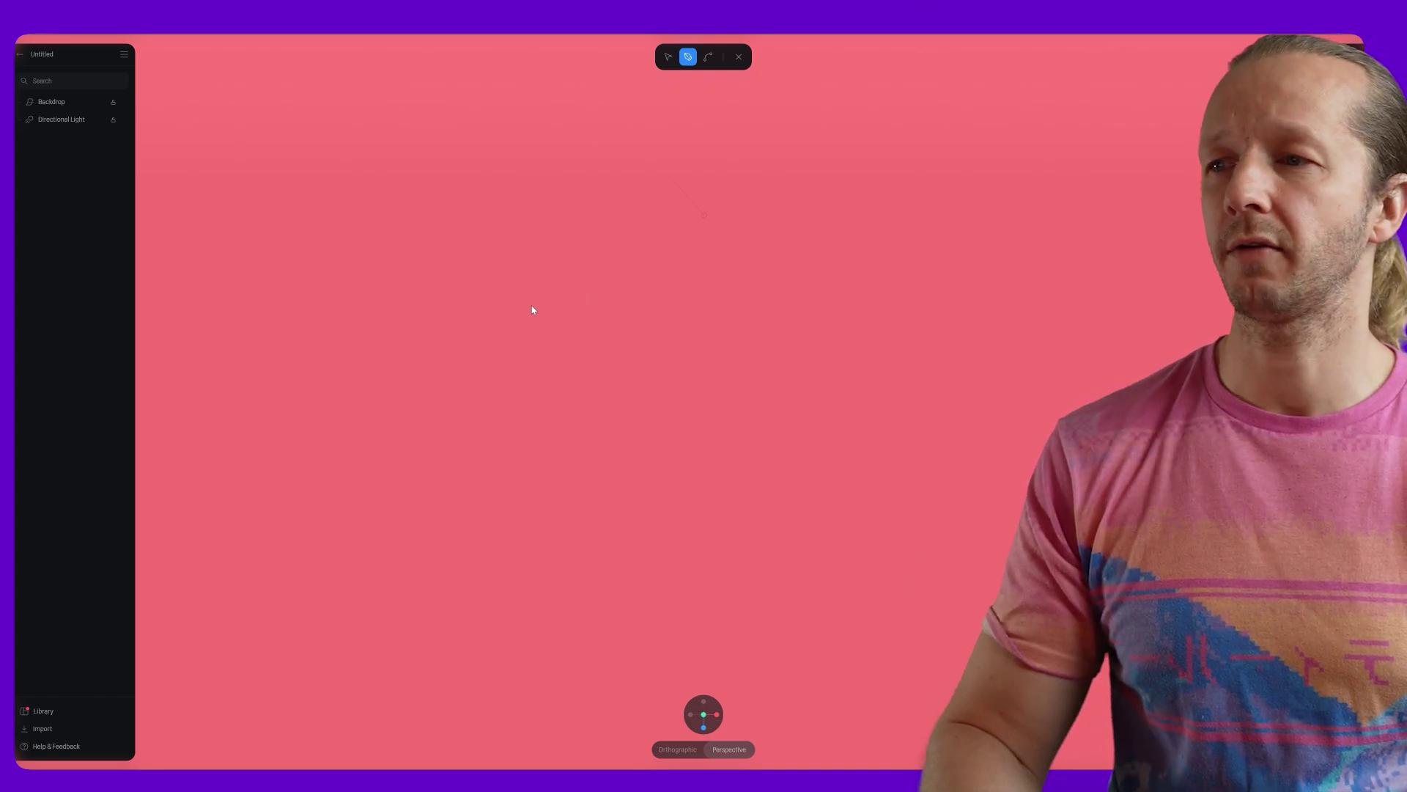
left_click(532, 305)
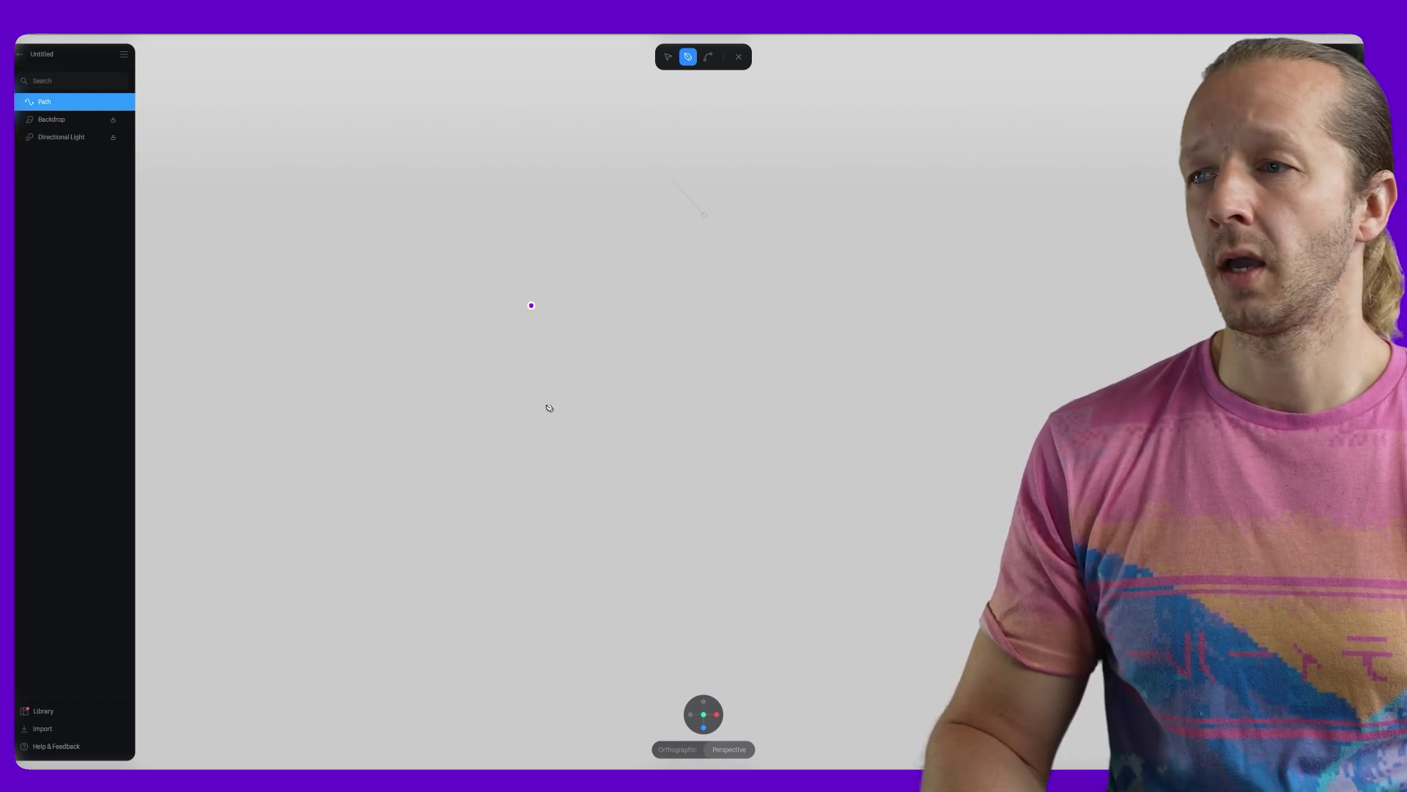
left_click_drag(658, 545, 880, 568)
key("ctrl+z")
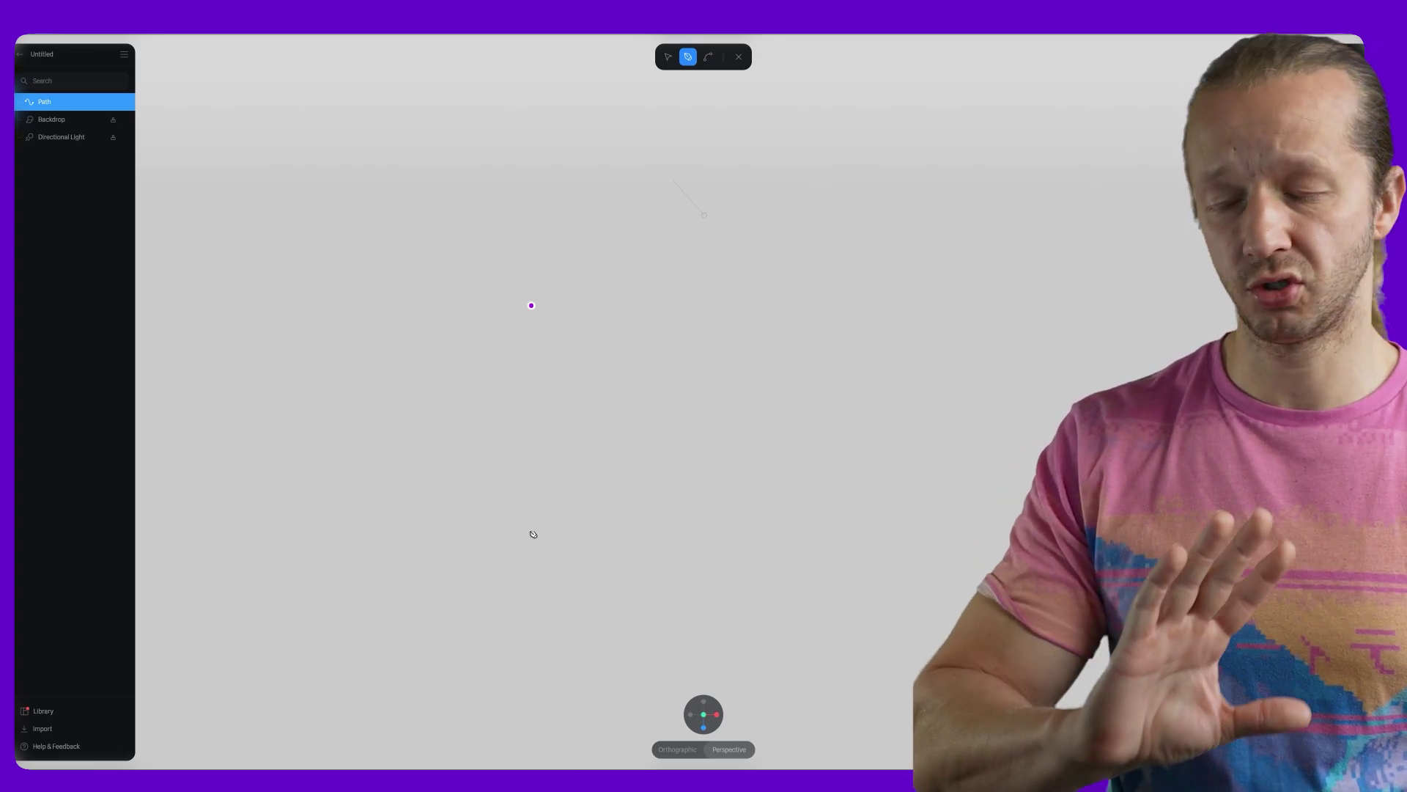
left_click(532, 532)
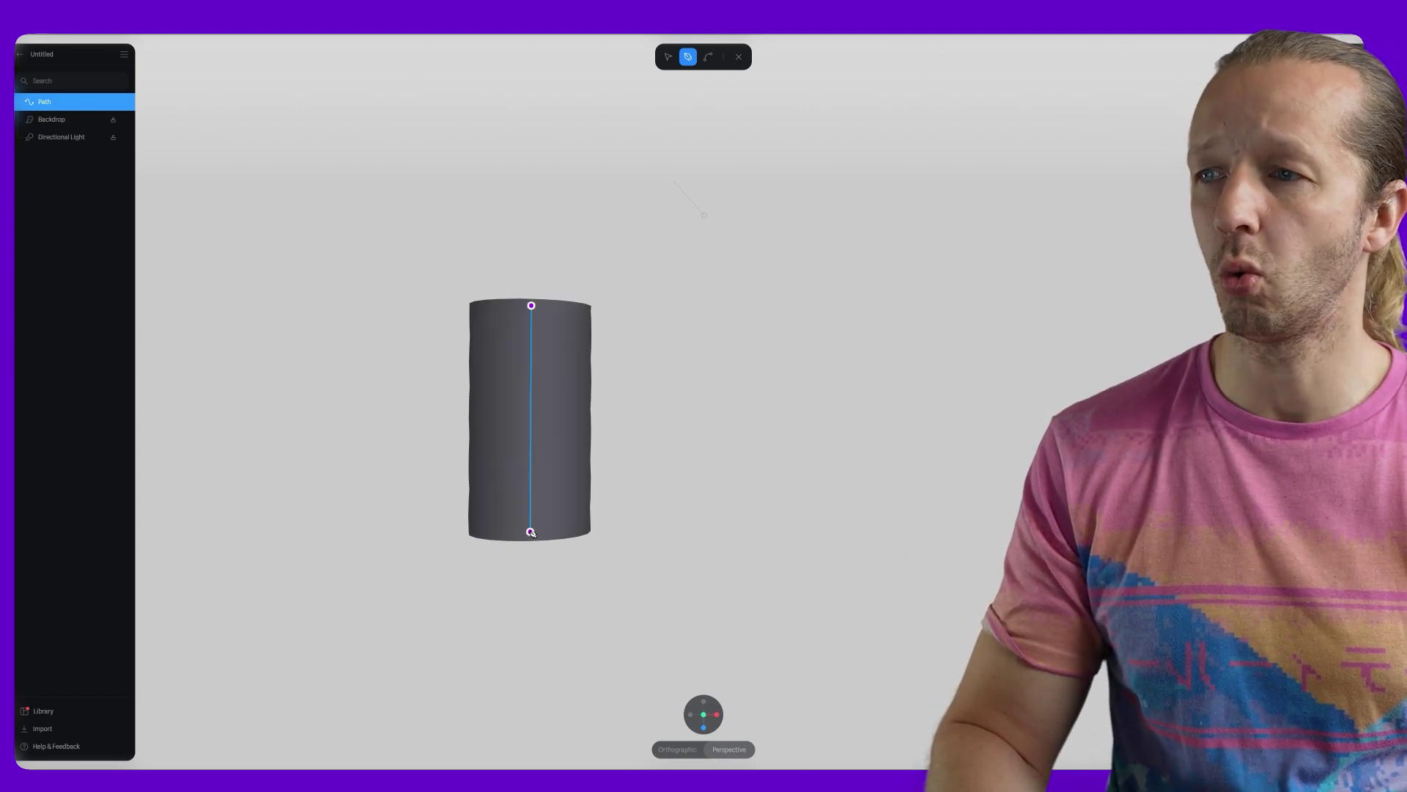
Add the path's straight base, opposite side and centred peak, and close it at the first point as a house-shaped outline.
left_click(731, 529)
key("ctrl+z")
key("ctrl+shift+z")
key("ctrl+z")
left_click(738, 534)
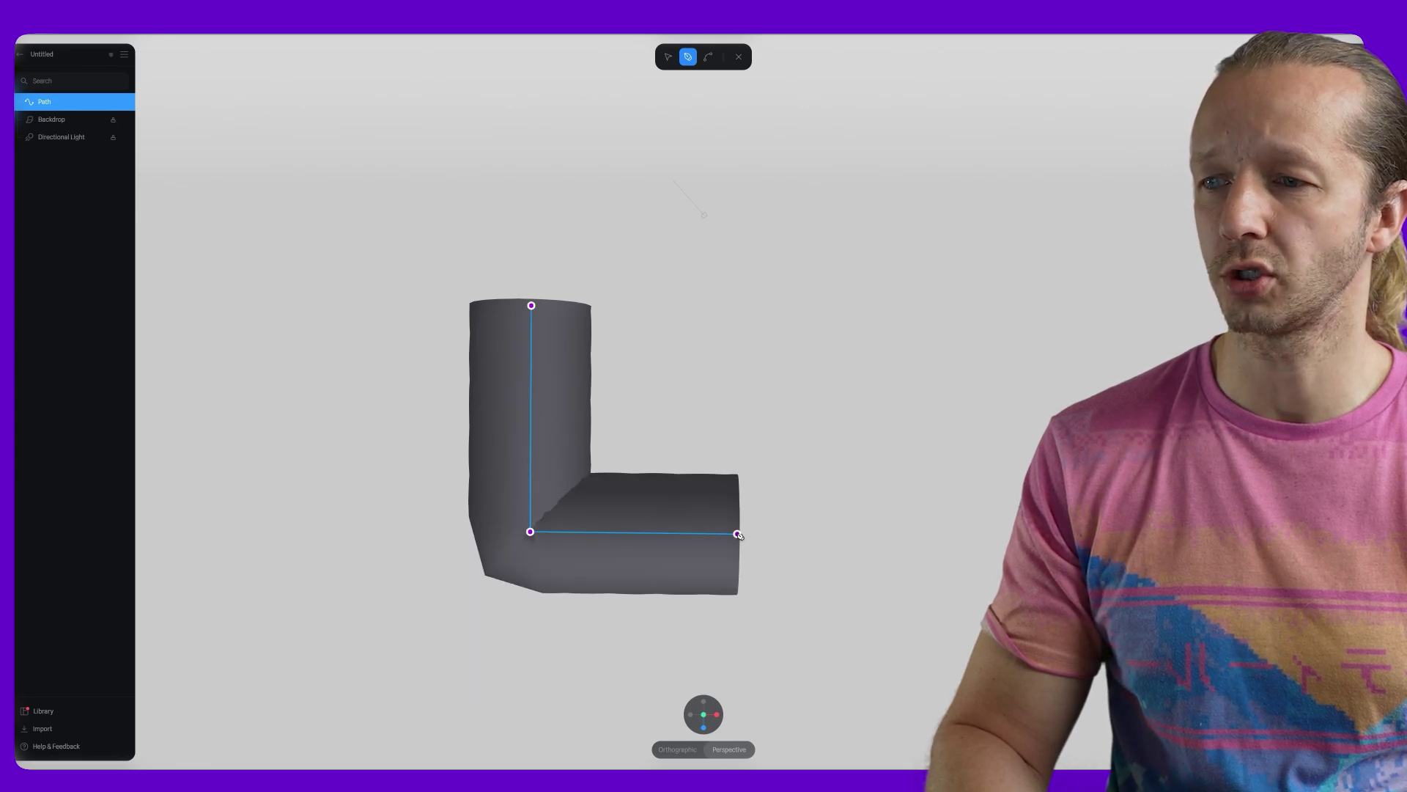
left_click(740, 310)
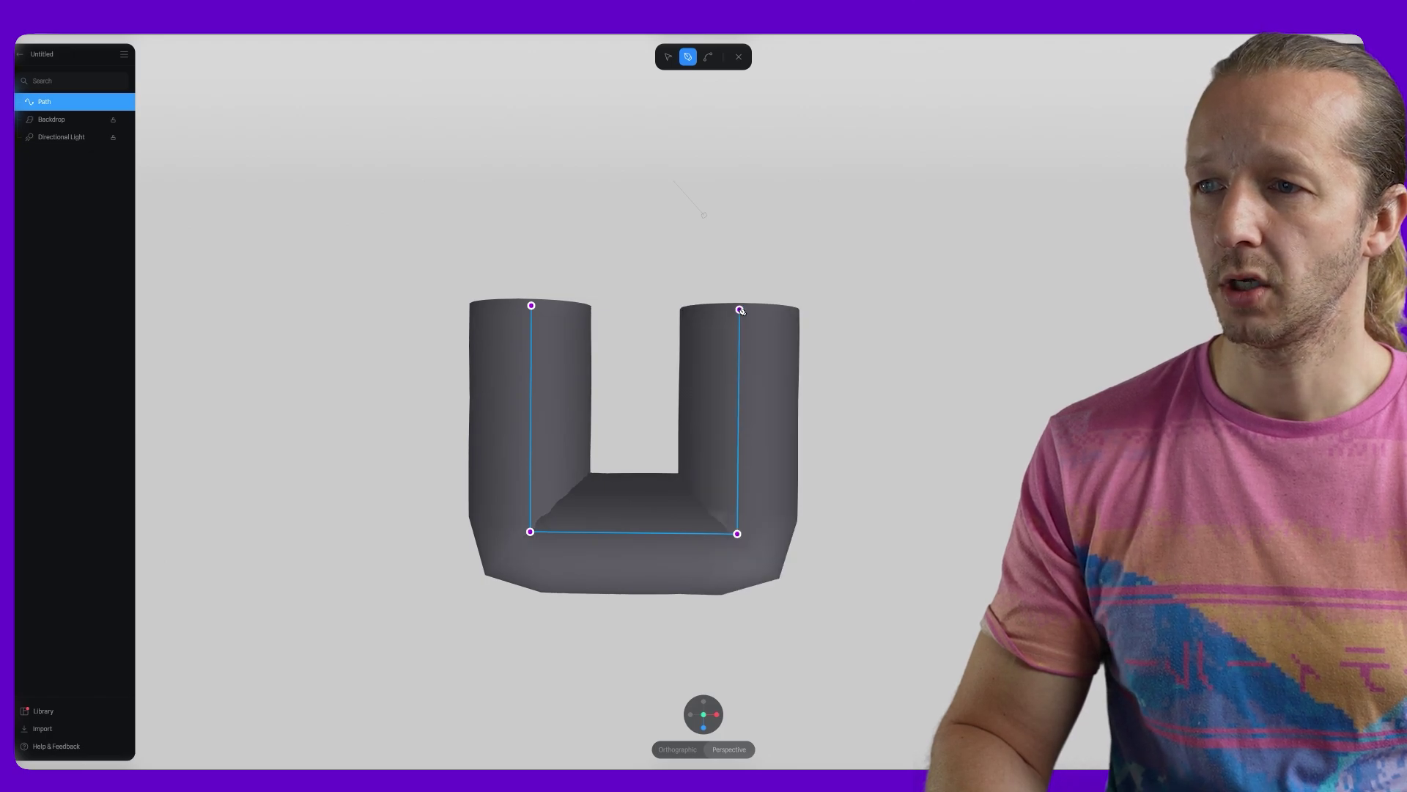
left_click(638, 199)
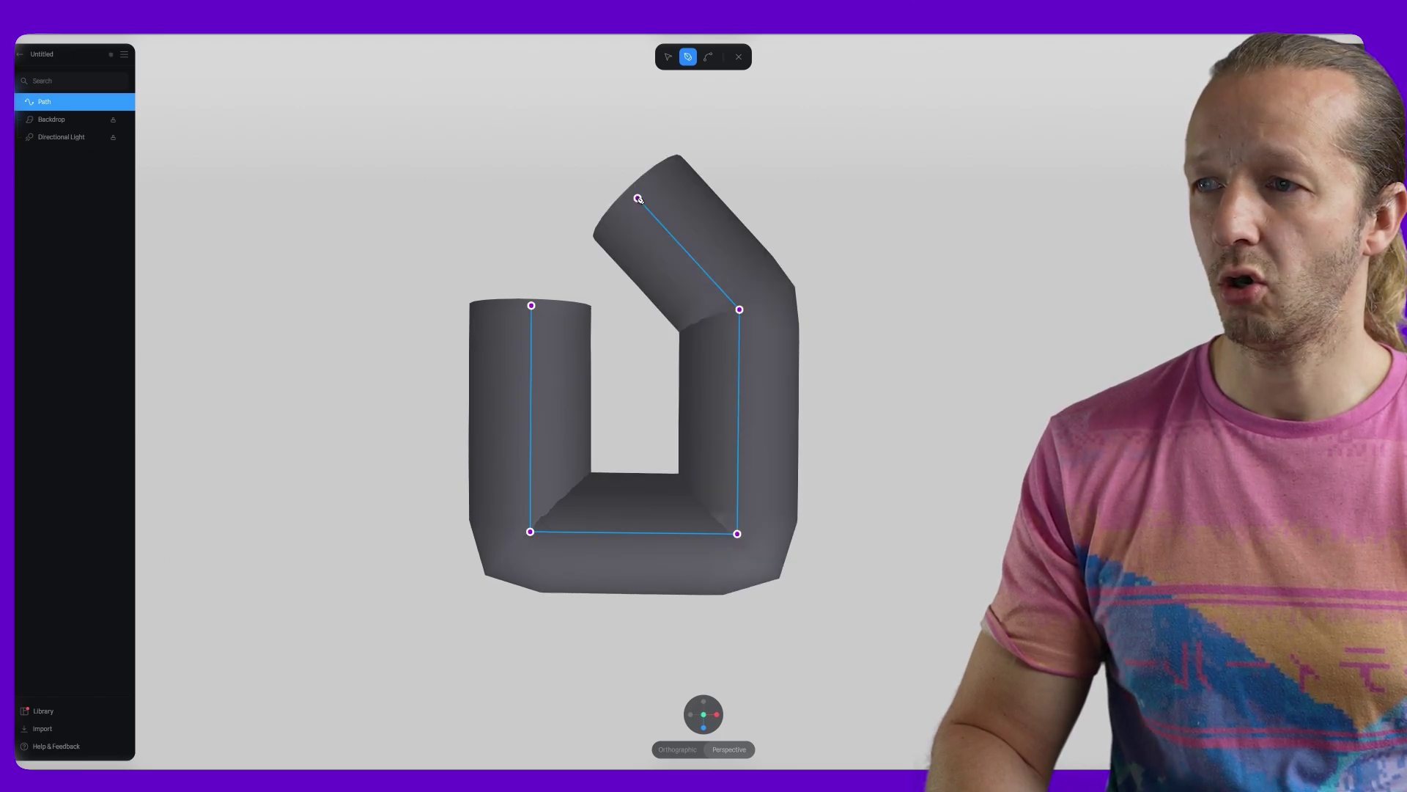
left_click(532, 305)
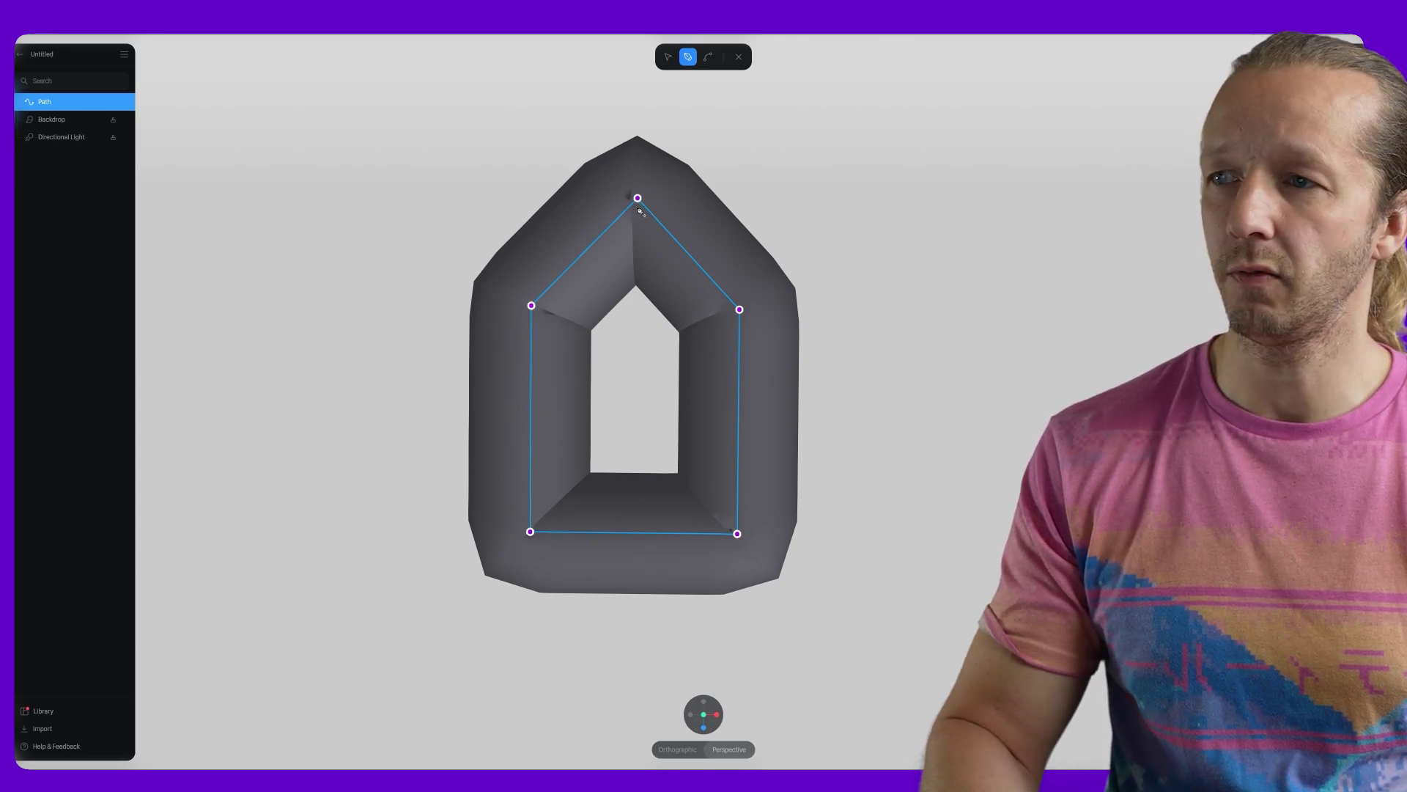
key("Escape")
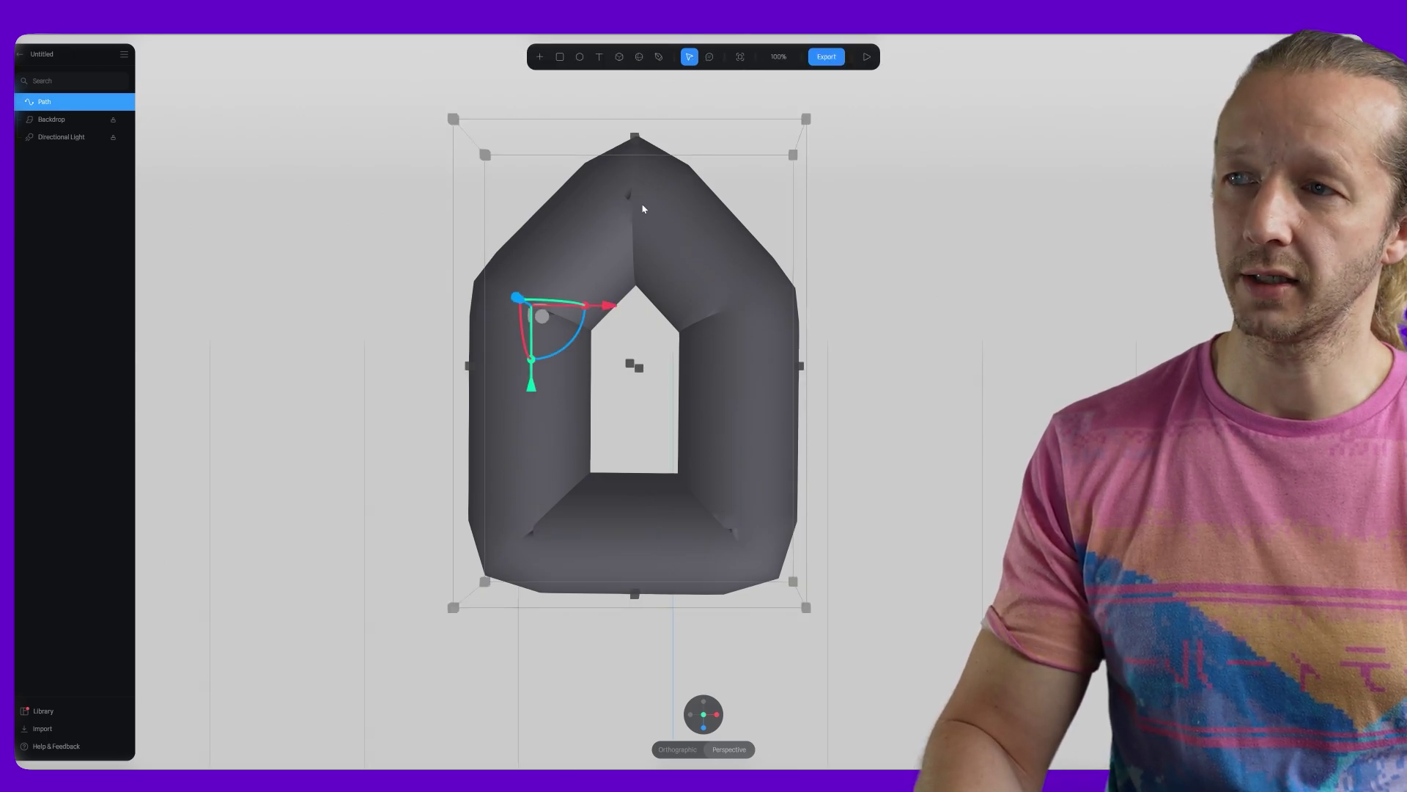
Shorten the house-shaped path by lowering its peak point and moving its three upper points toward the base.
double_click(641, 208)
left_click_drag(639, 201, 639, 222)
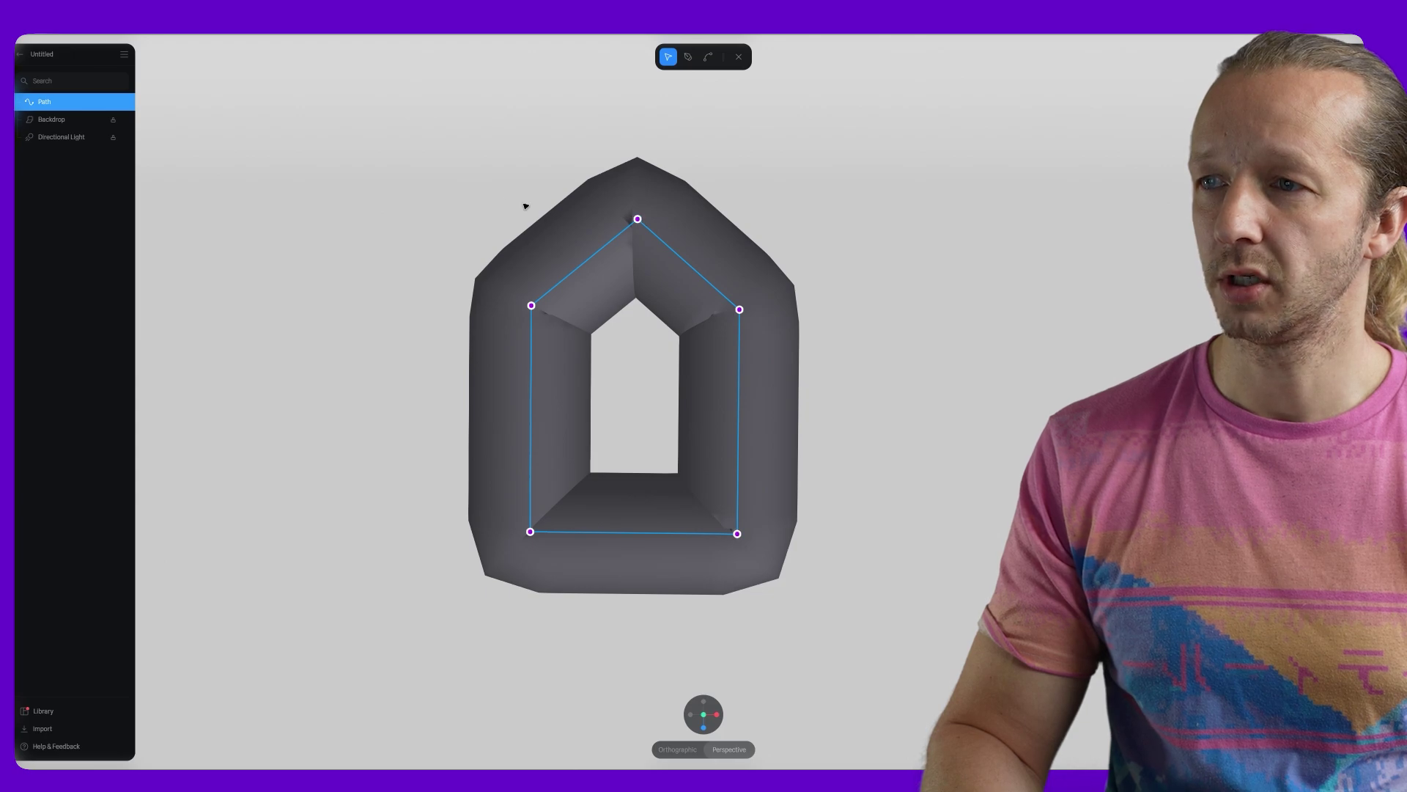
left_click_drag(469, 193, 529, 213)
left_click_drag(677, 263, 682, 268)
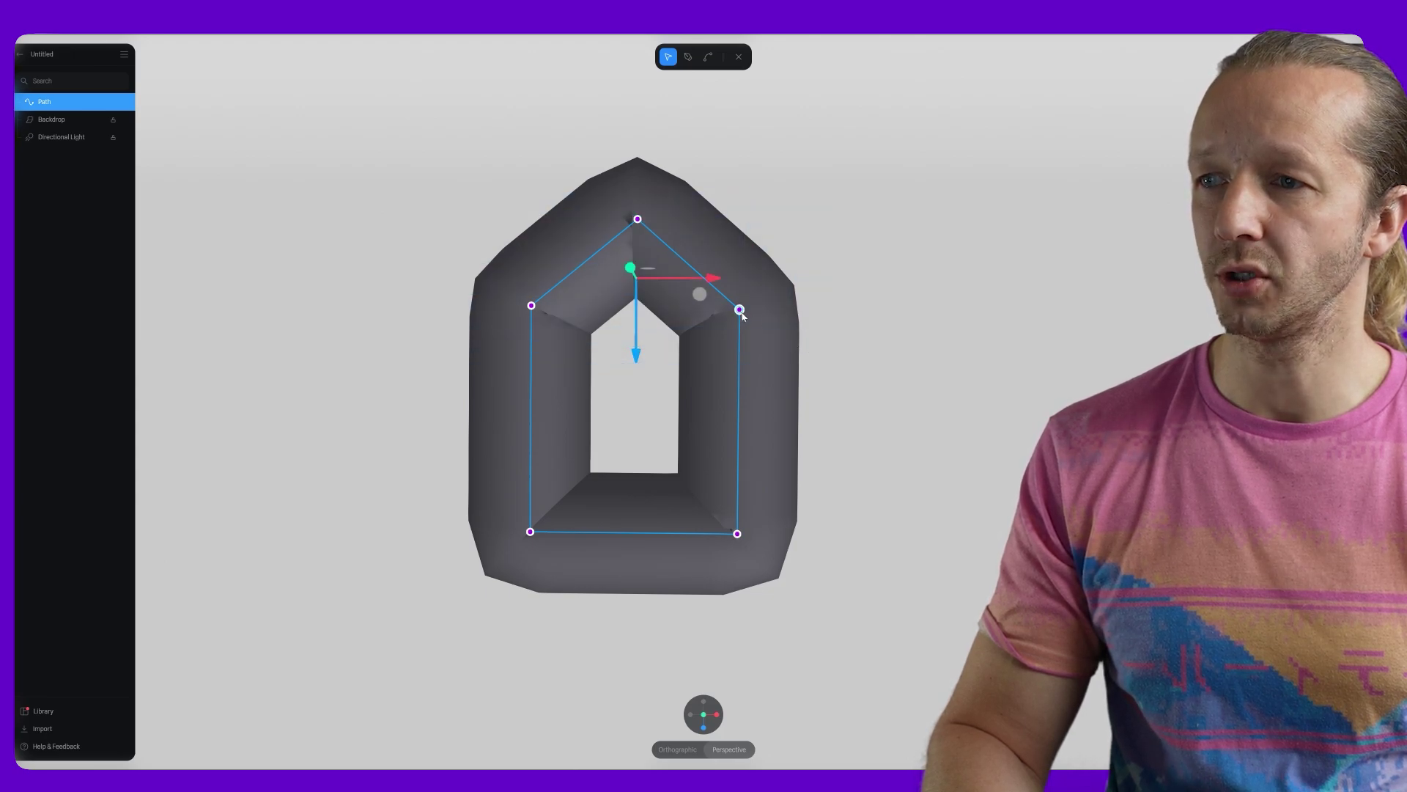
left_click_drag(742, 315, 744, 350)
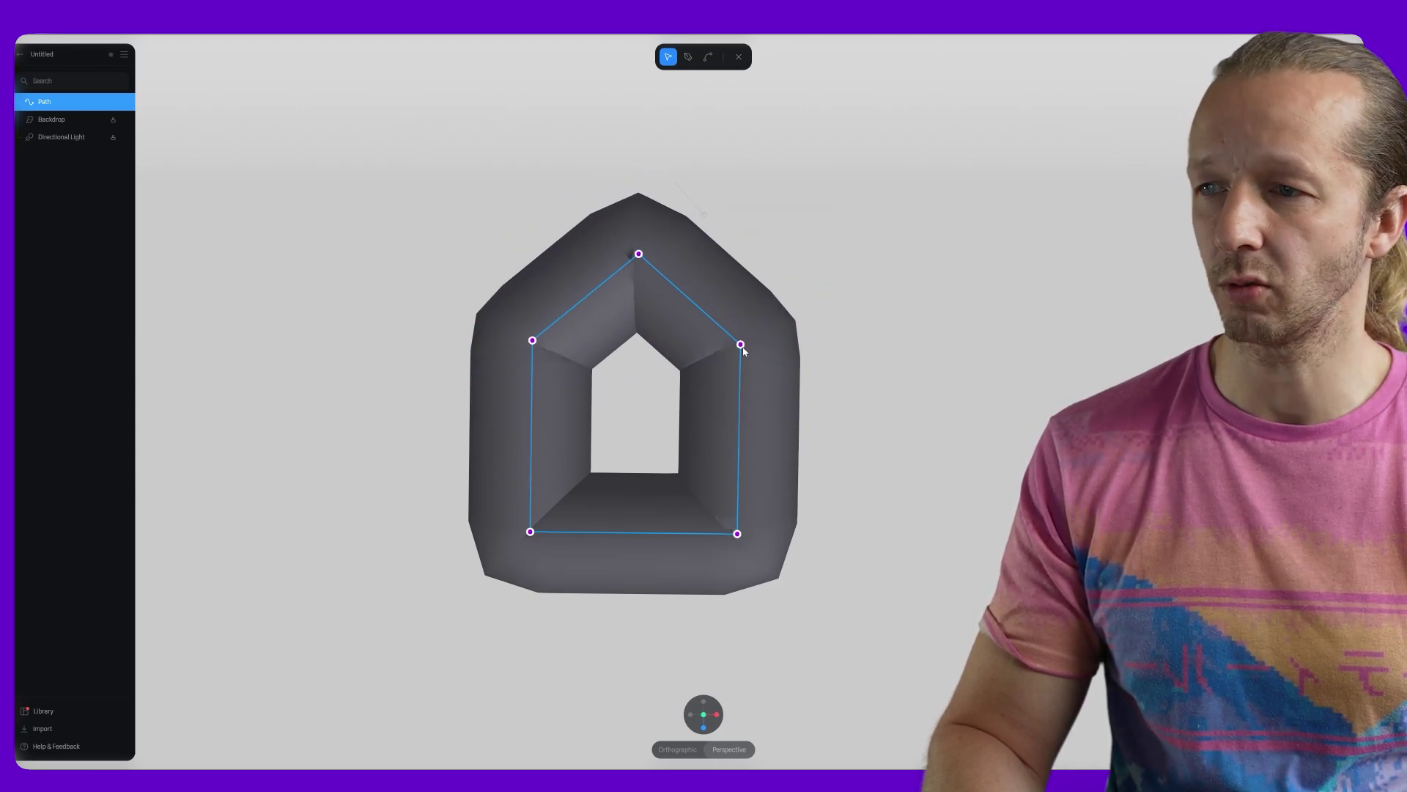
key("Escape")
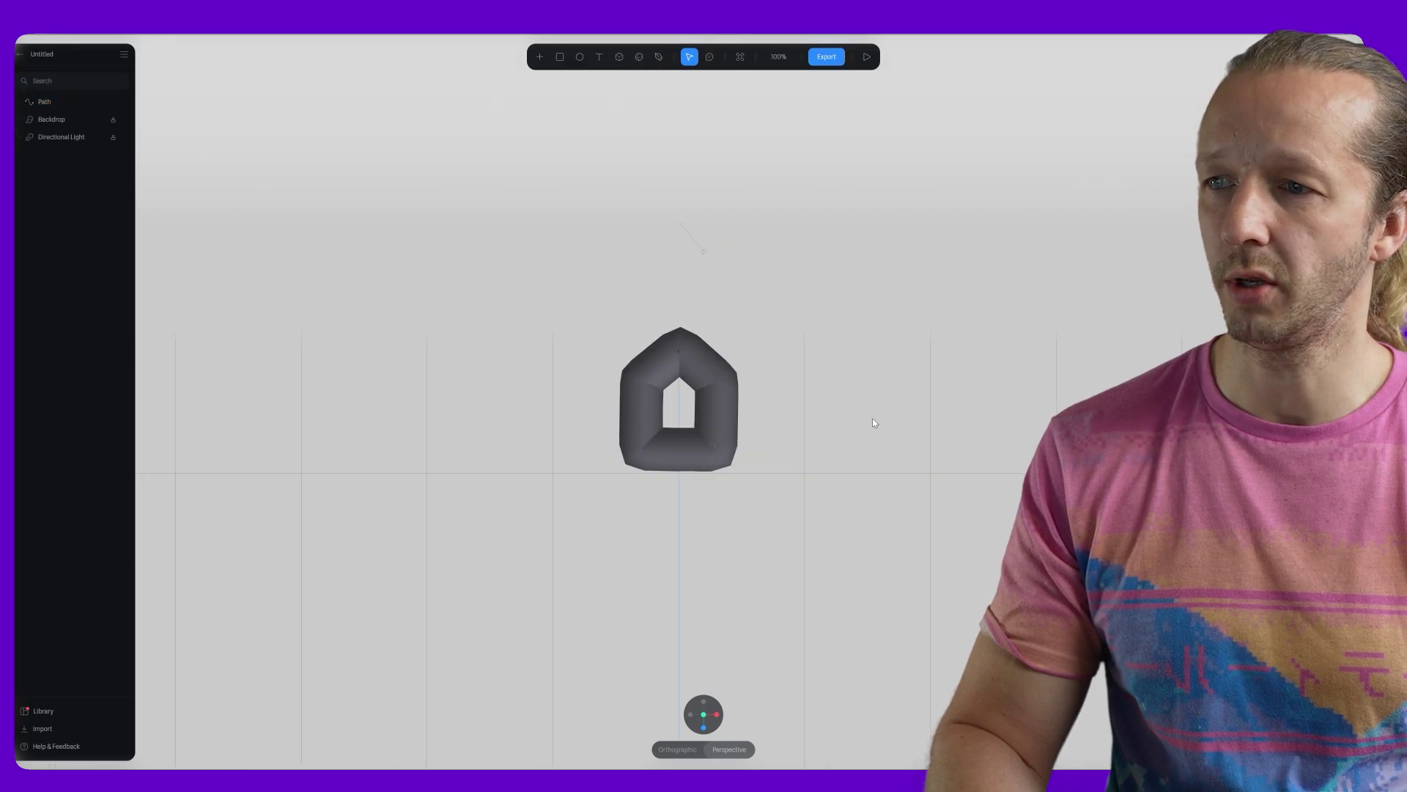
Move the path vertically down onto the backdrop floor.
left_click_drag(863, 429, 742, 381)
left_click(697, 153)
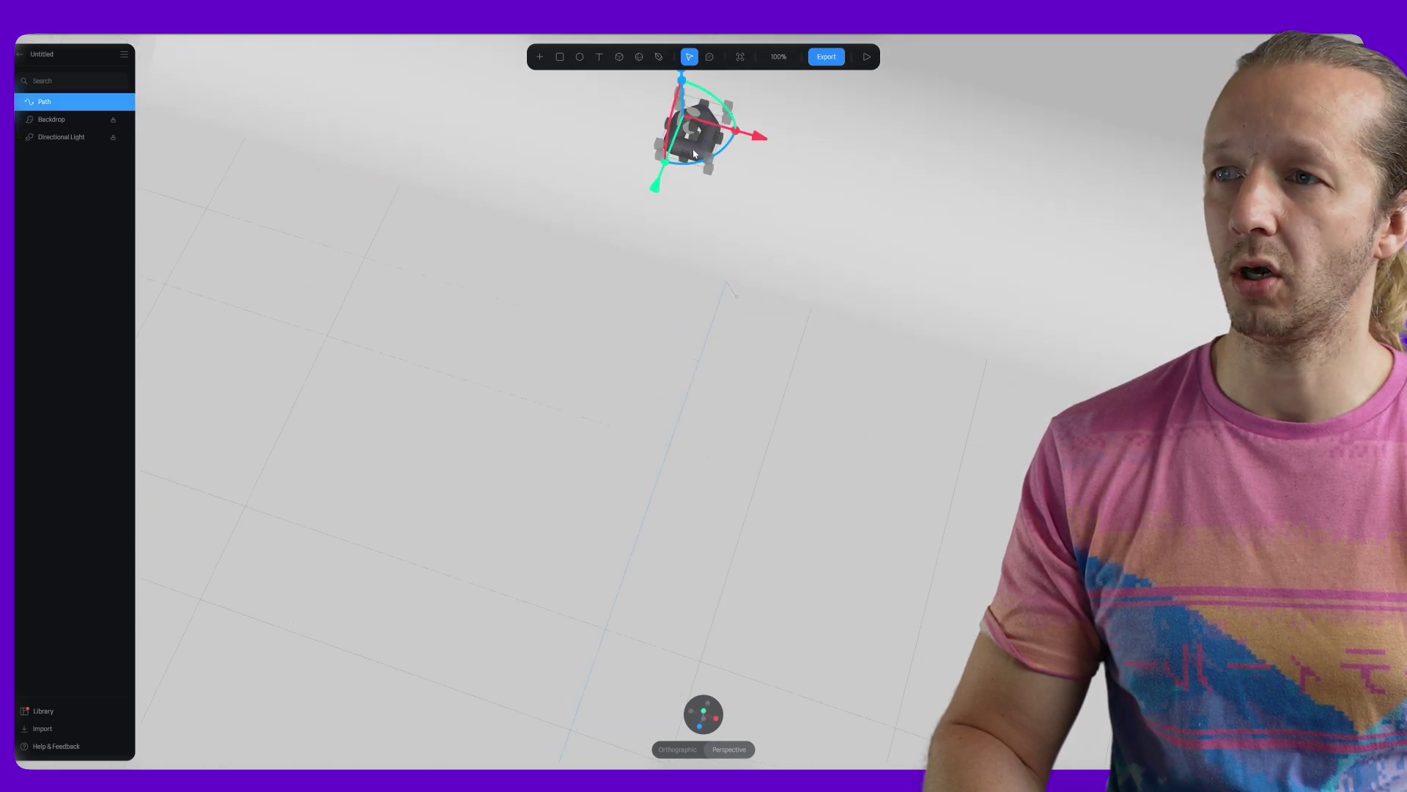
left_click_drag(685, 108, 735, 426)
key("ctrl+z")
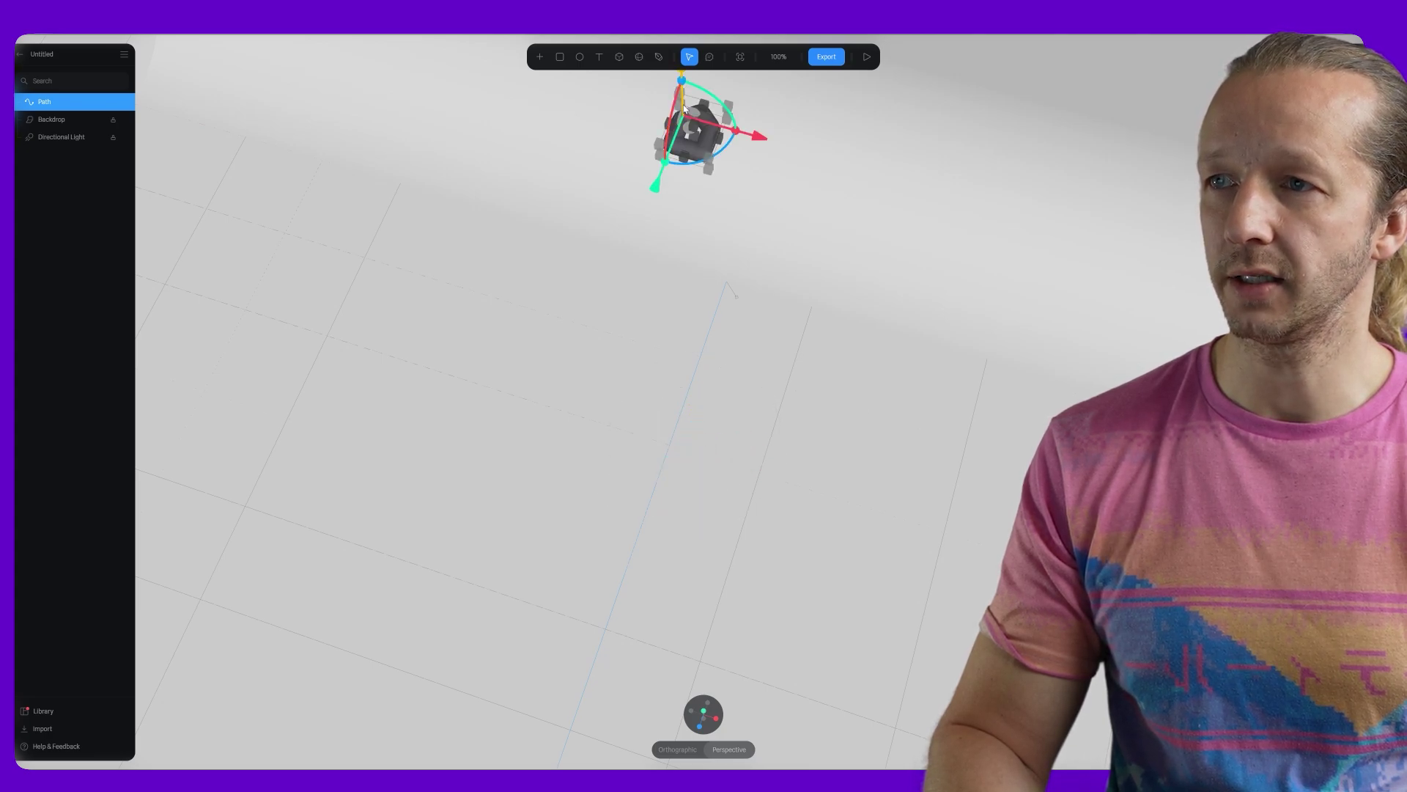
left_click_drag(684, 109, 695, 391)
scroll(685, 480, "up", 5)
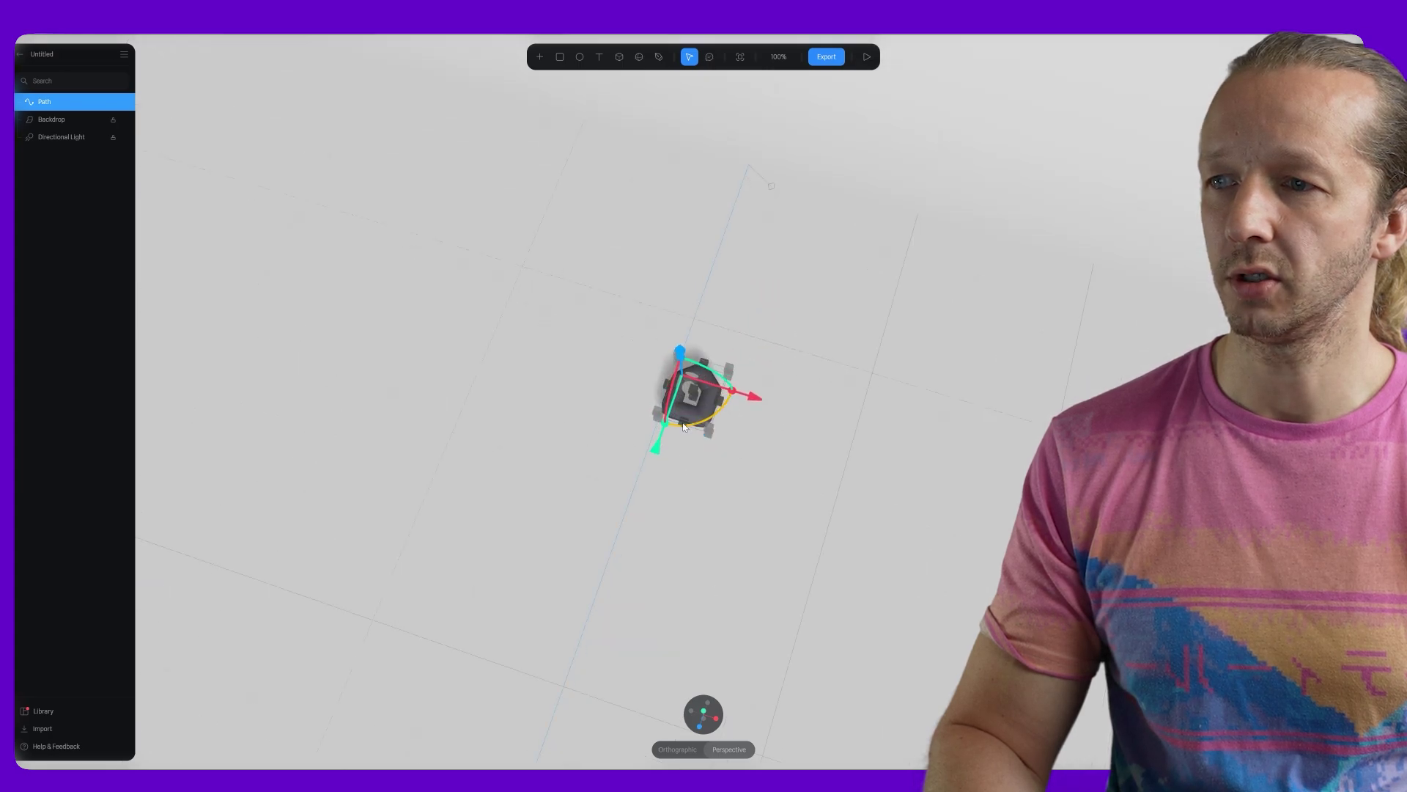
Enlarge the path from a bounding-box corner to about 433 by 577.
right_click_drag(689, 436, 705, 342)
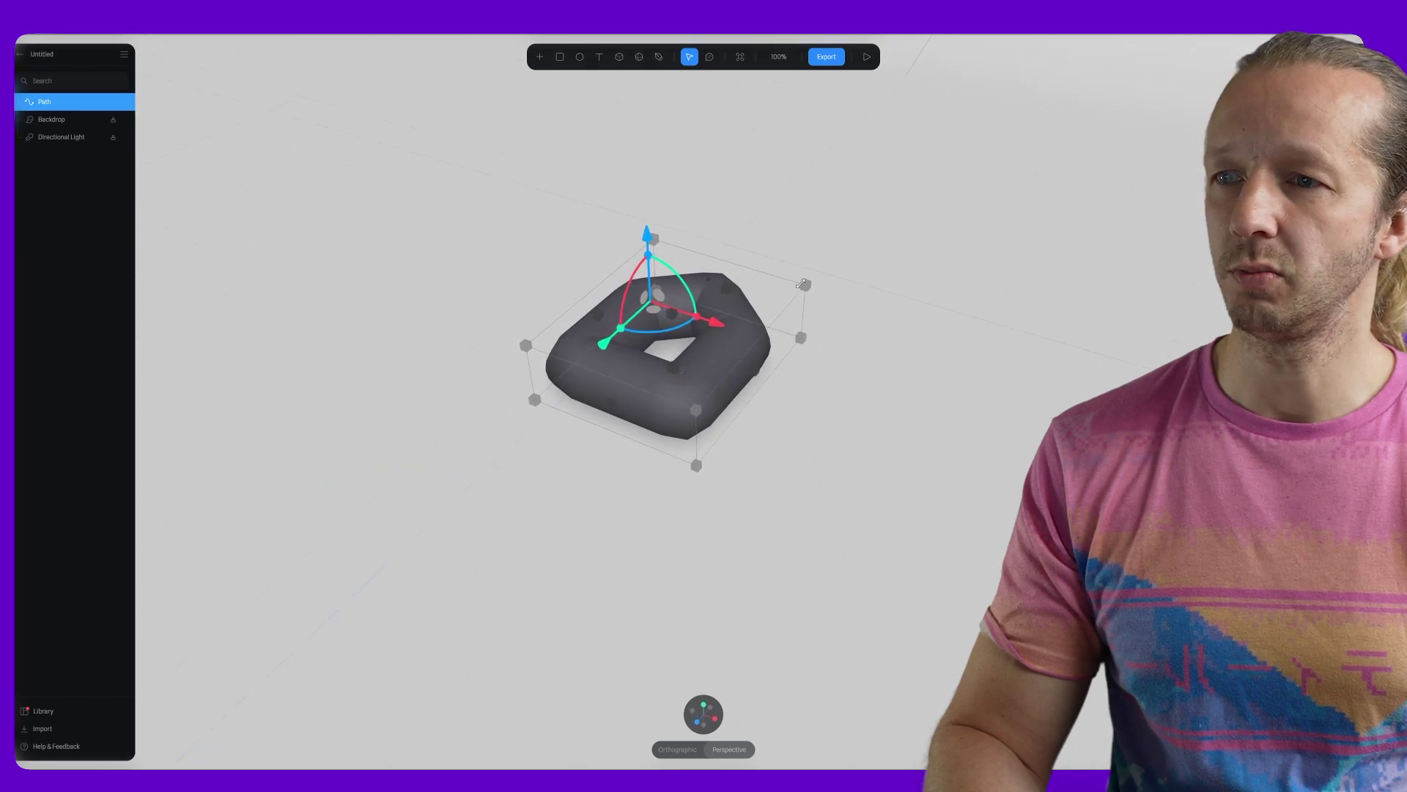
left_click_drag(805, 285, 1139, 133)
right_click_drag(1056, 227, 889, 328)
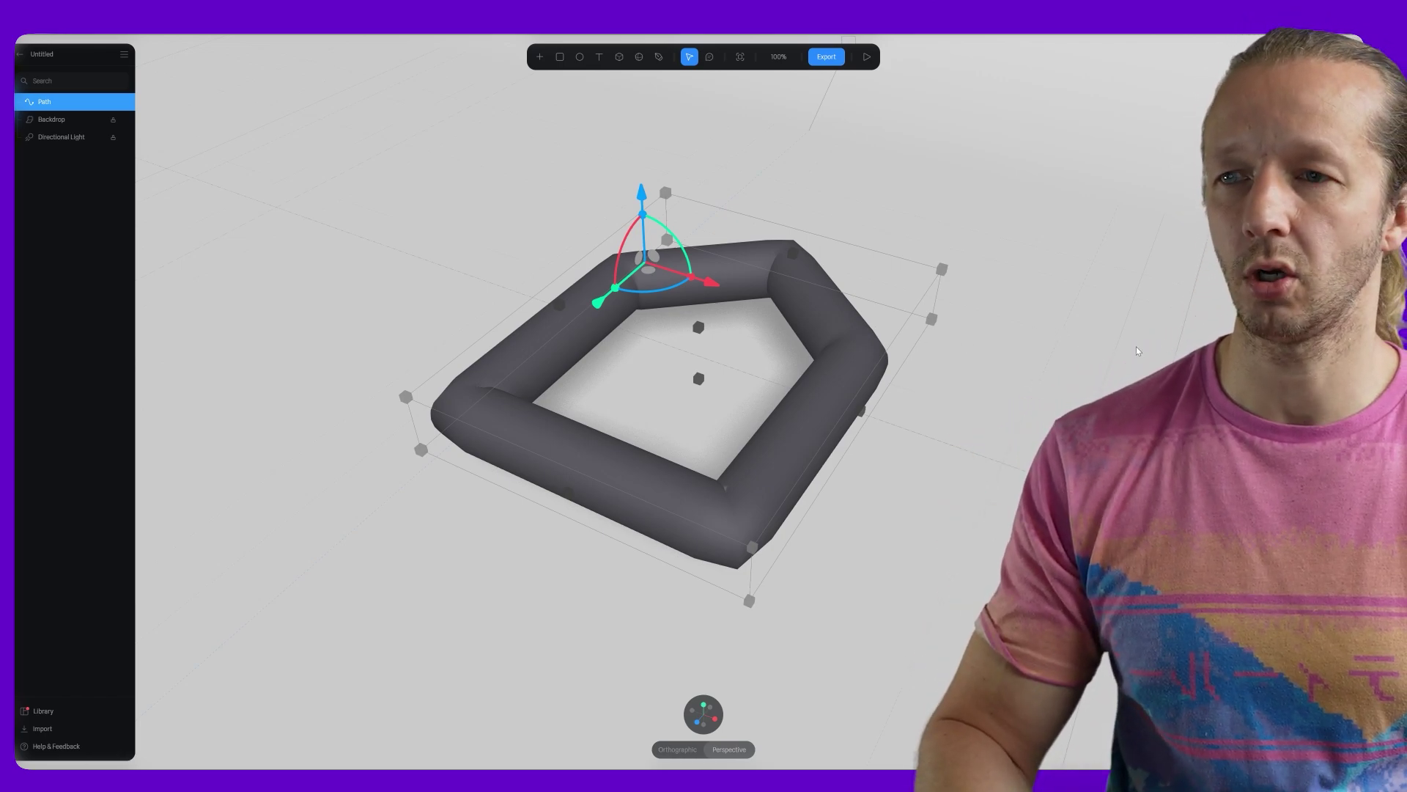
Round the path's corners with a Corner value of 97 and deselect it.
middle_click_drag(1026, 440, 1285, 440)
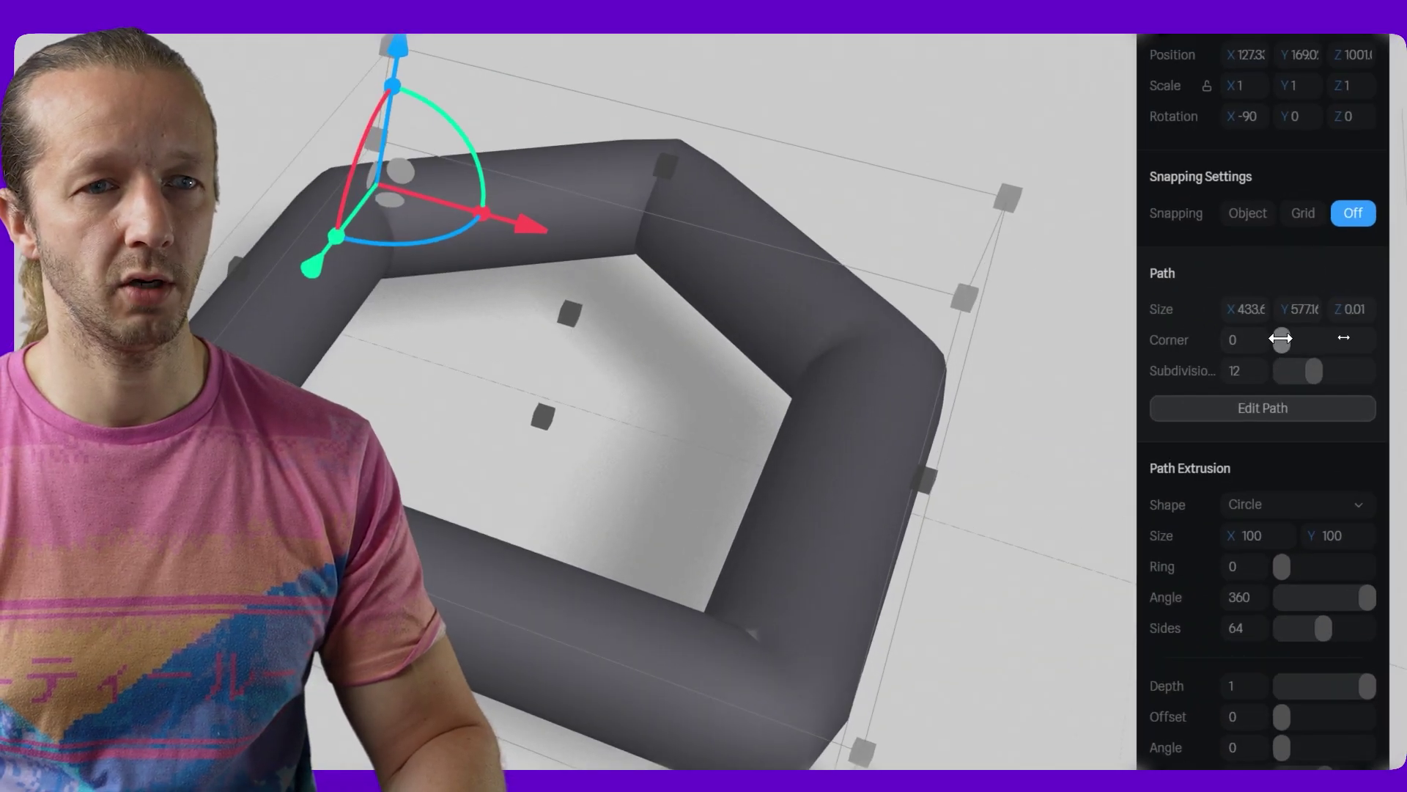
left_click_drag(1274, 340, 1323, 336)
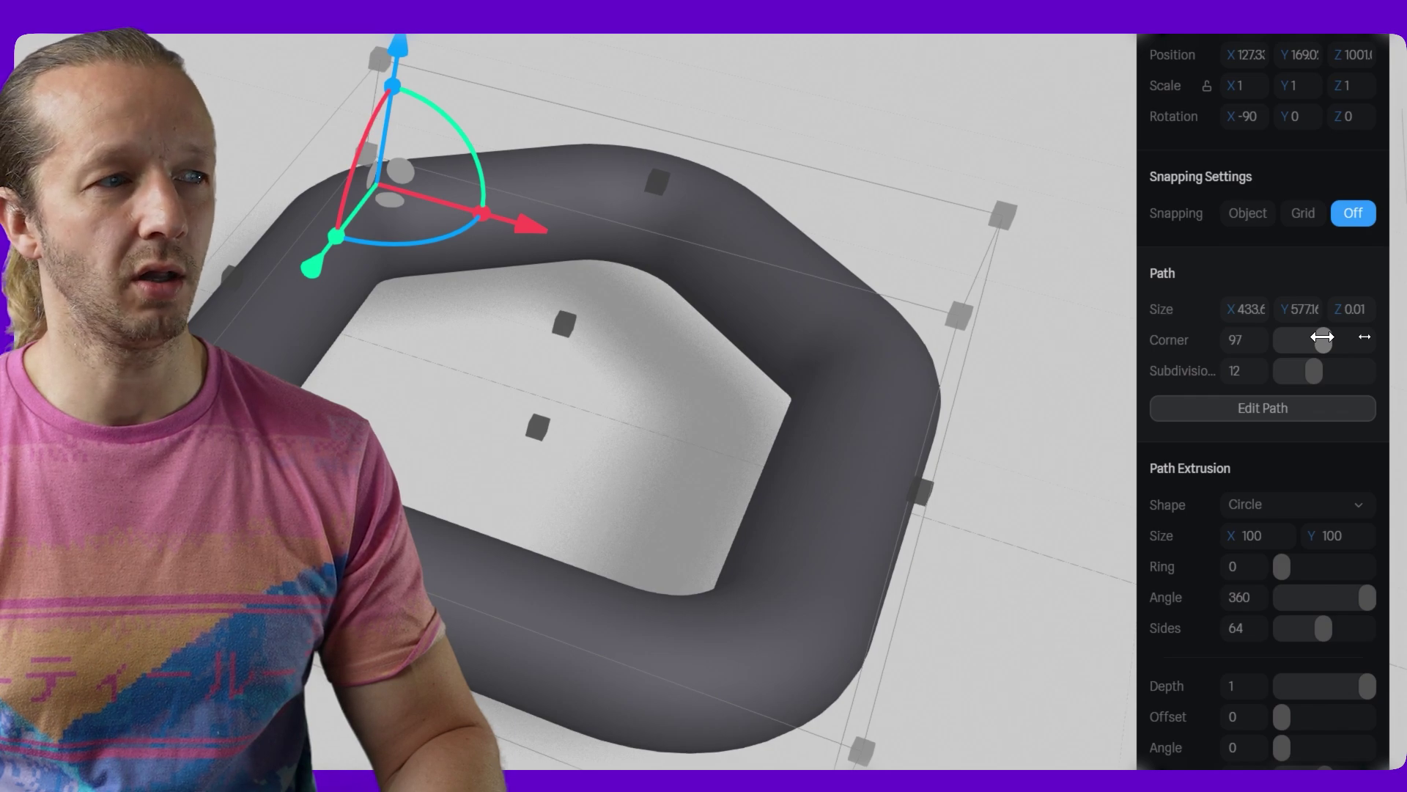
left_click(1041, 377)
left_click_drag(1203, 383, 981, 540)
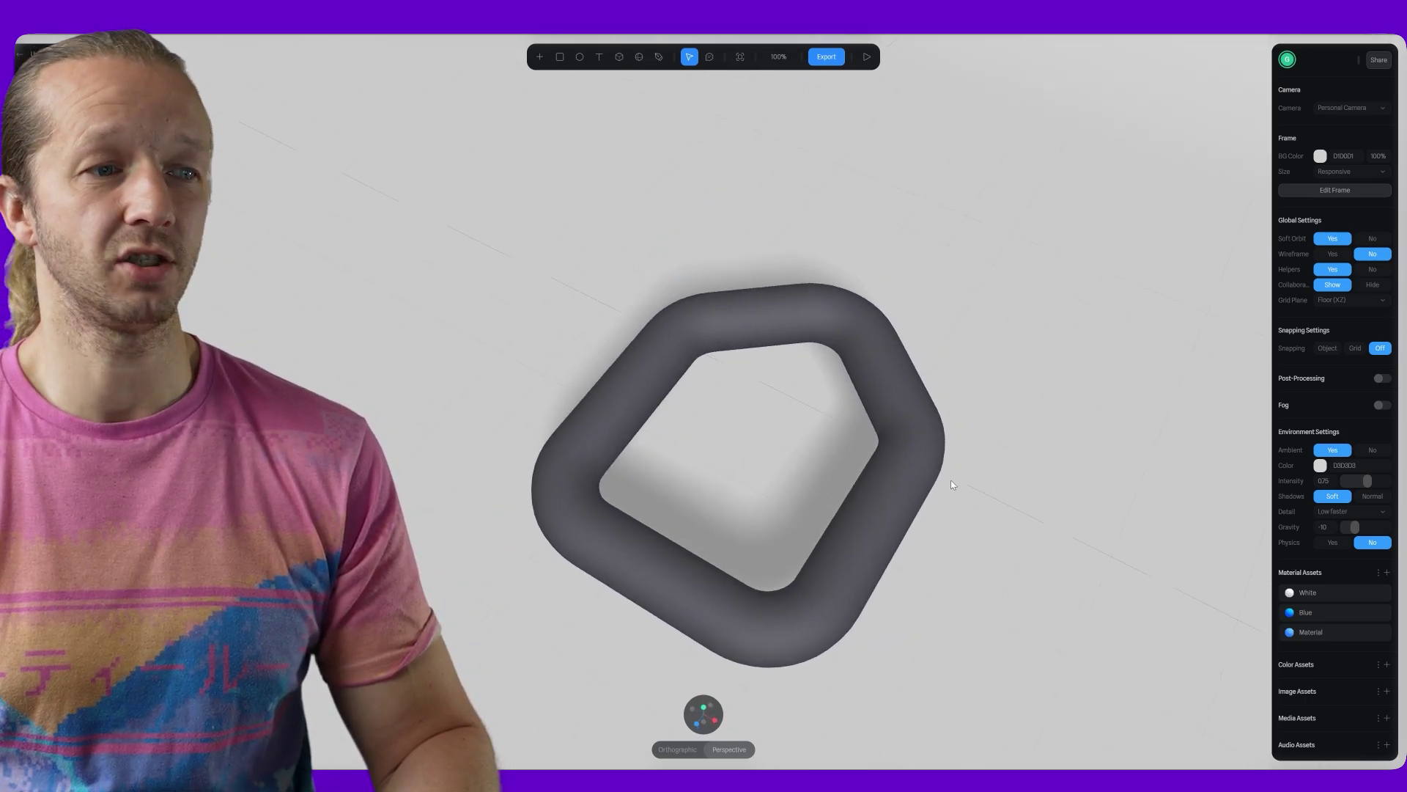
Select the path shape and rotate it slightly so it is tilted and turned above the floor.
left_click_drag(951, 481, 871, 452)
scroll(871, 452, "up", 2)
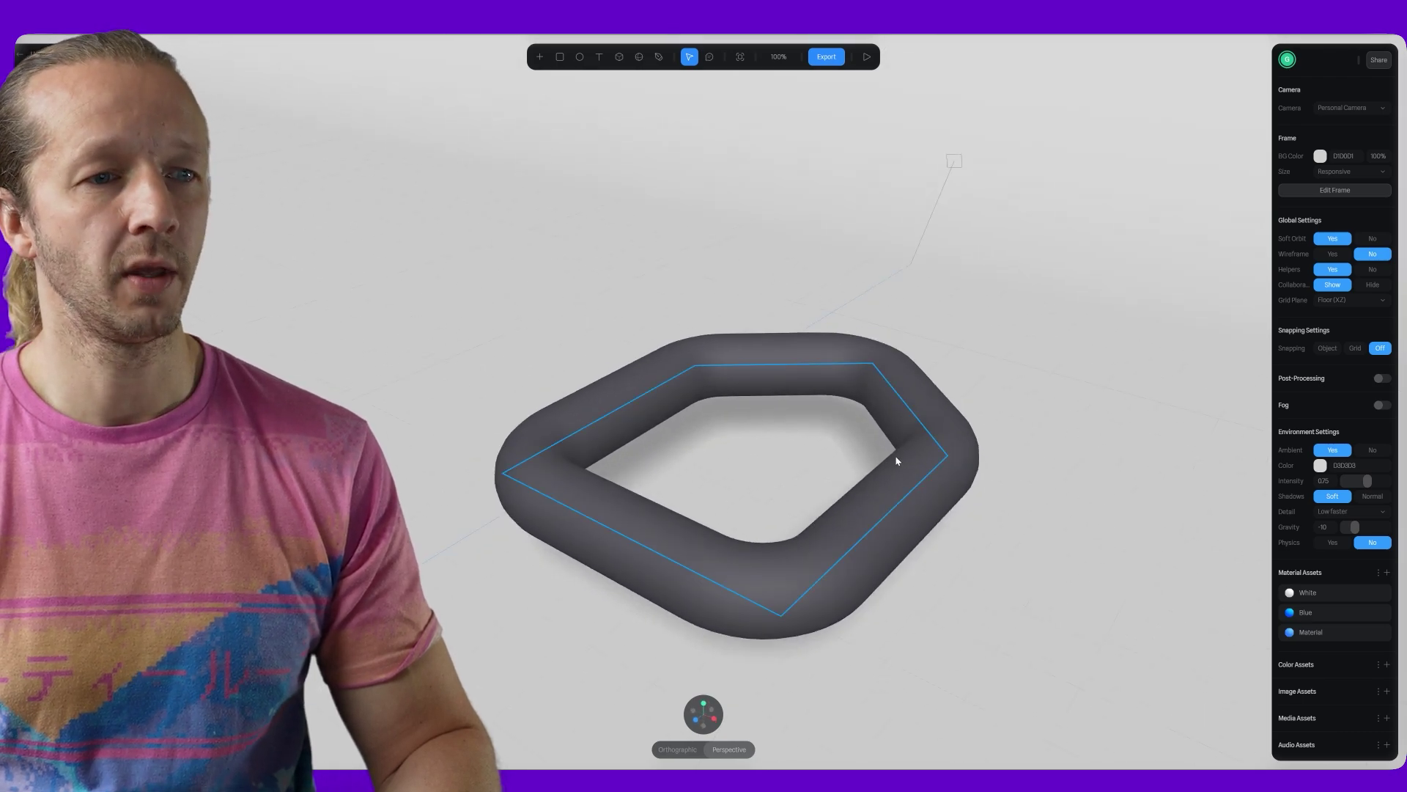
left_click(897, 460)
left_click_drag(719, 320, 828, 376)
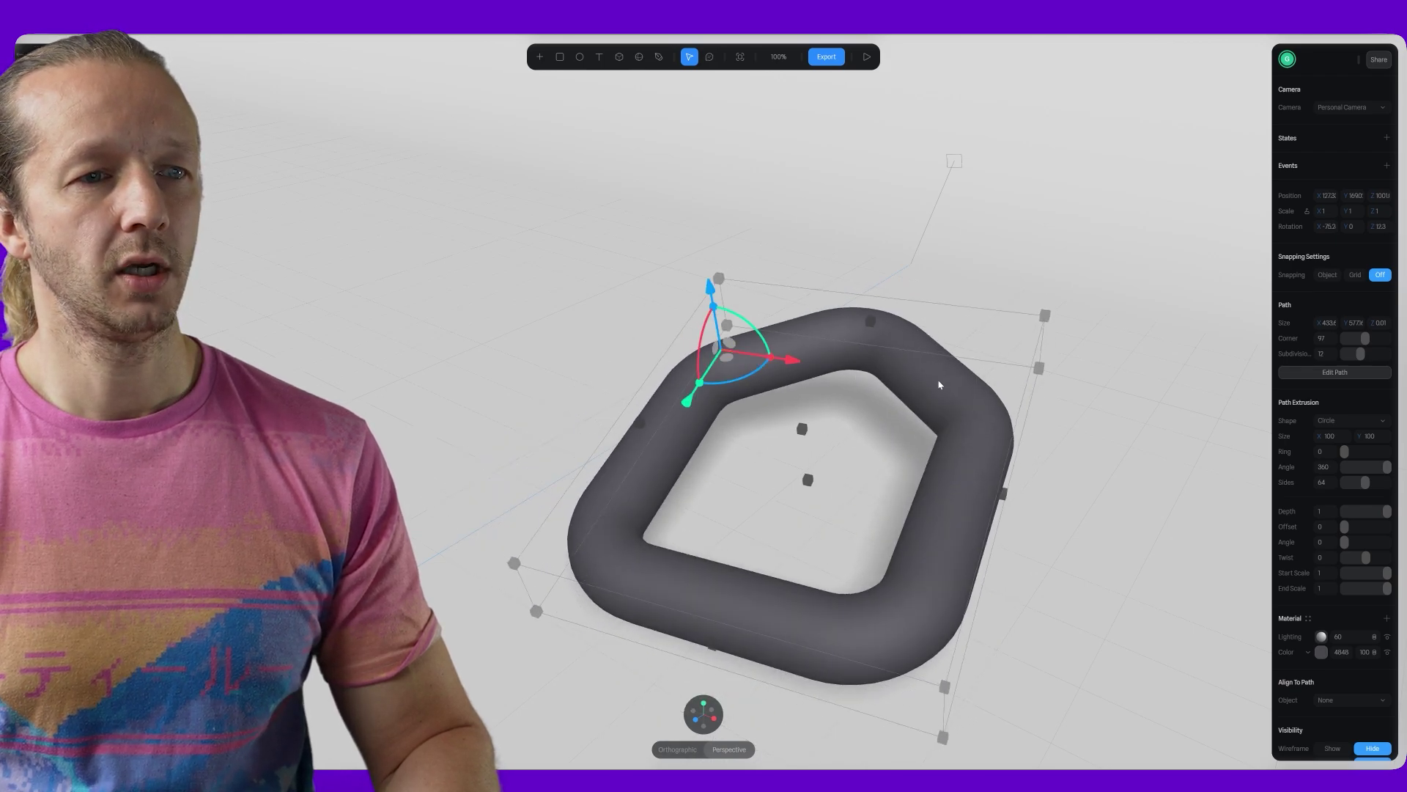
Change the path's extrusion shape to Rectangle.
middle_click_drag(937, 379, 853, 360)
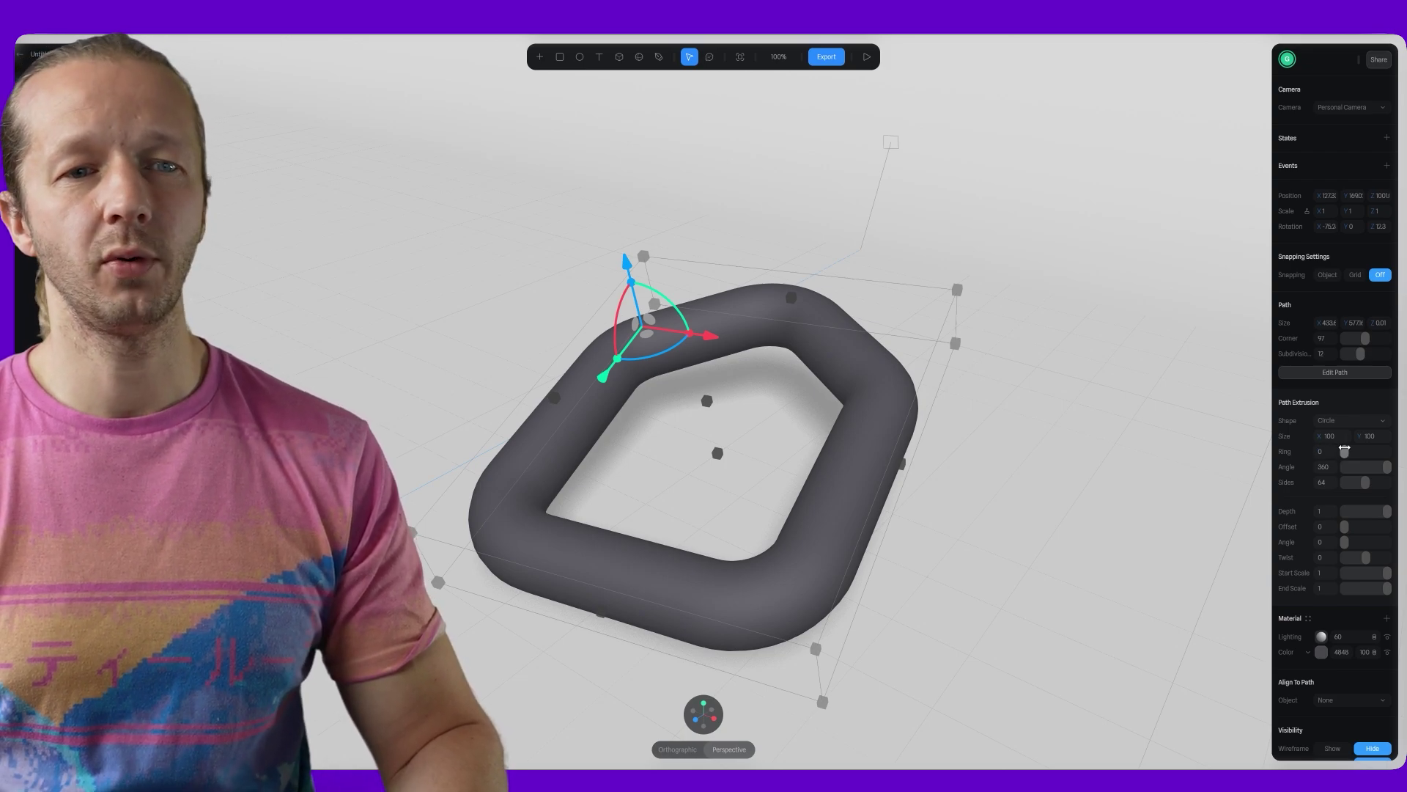
scroll(1115, 418, "left", 10)
scroll(1121, 423, "right", 1)
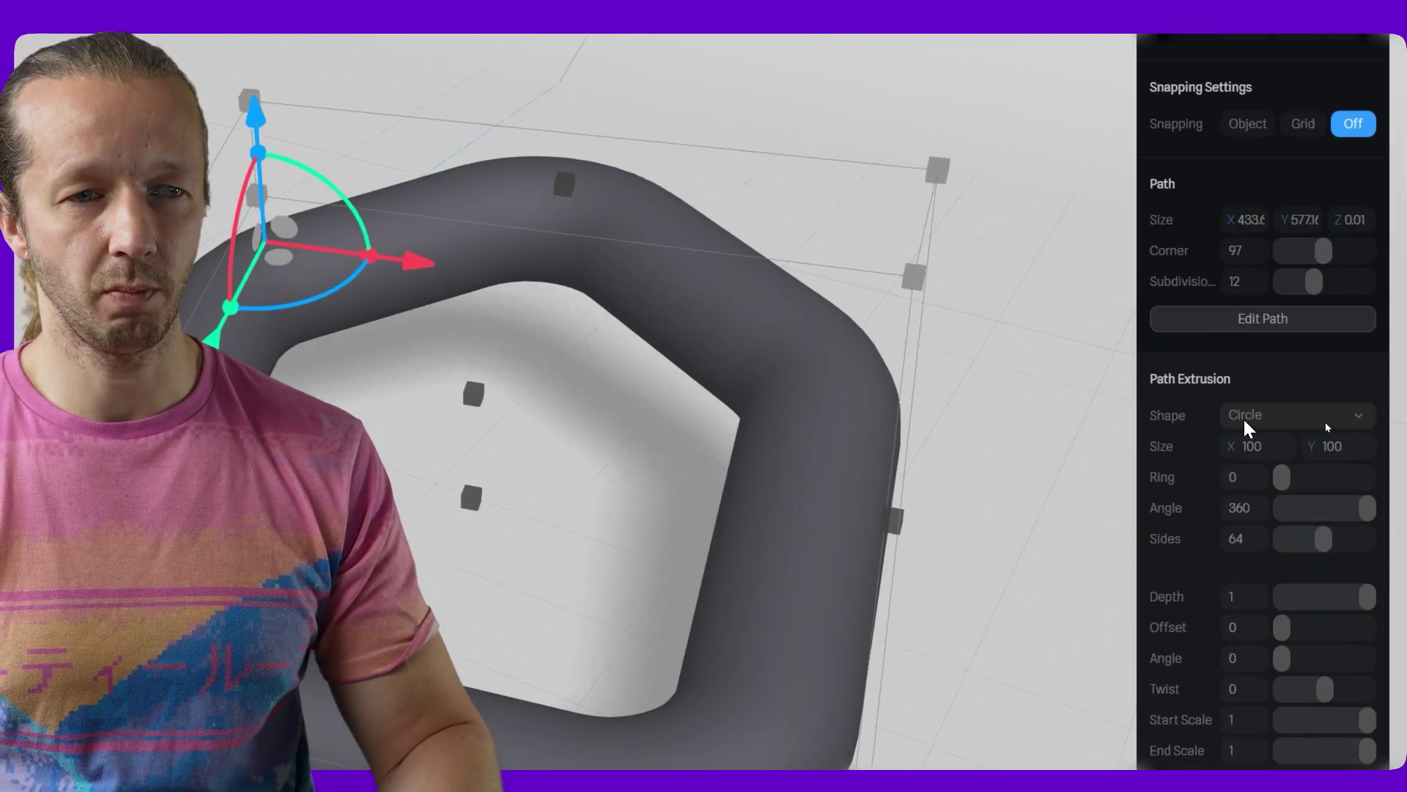
left_click(1246, 417)
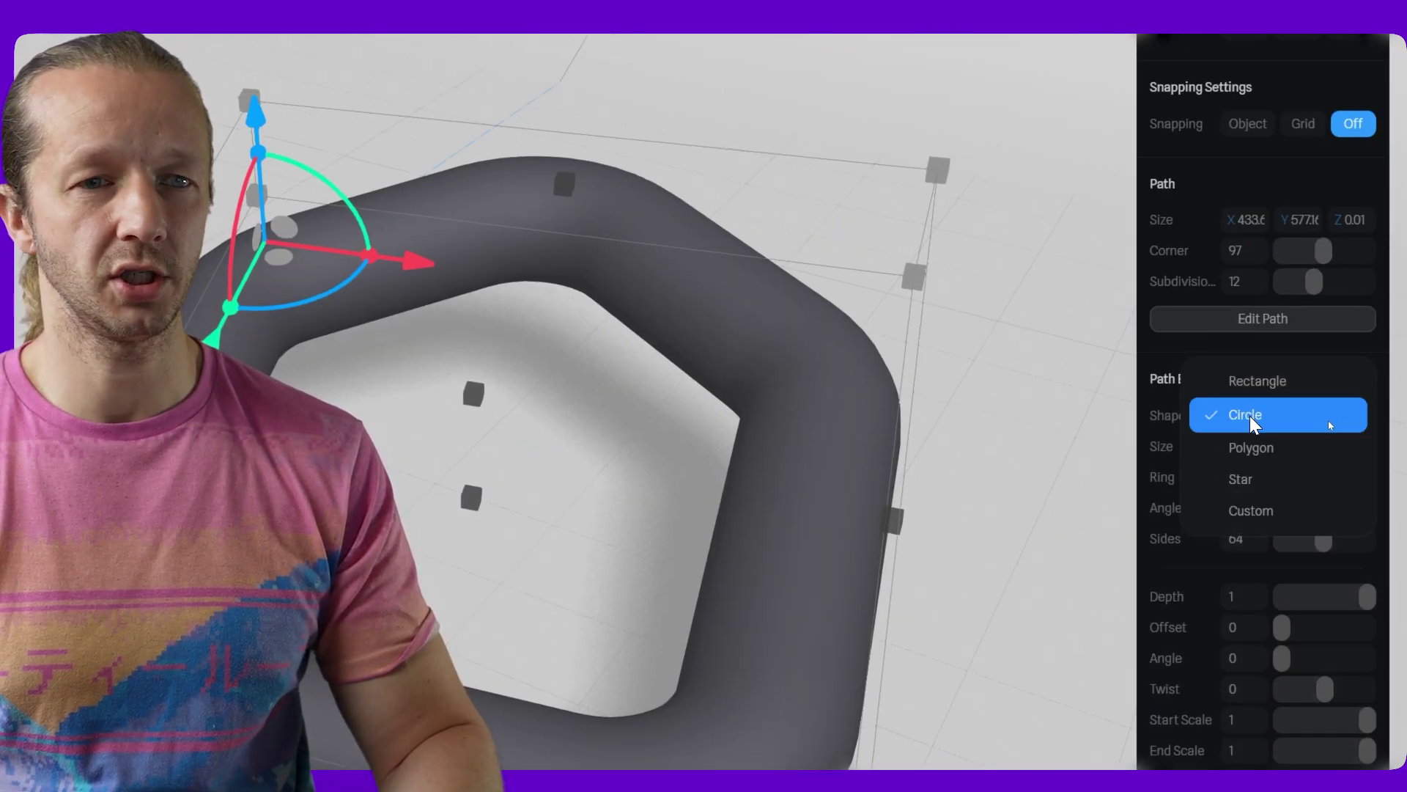
left_click(1256, 381)
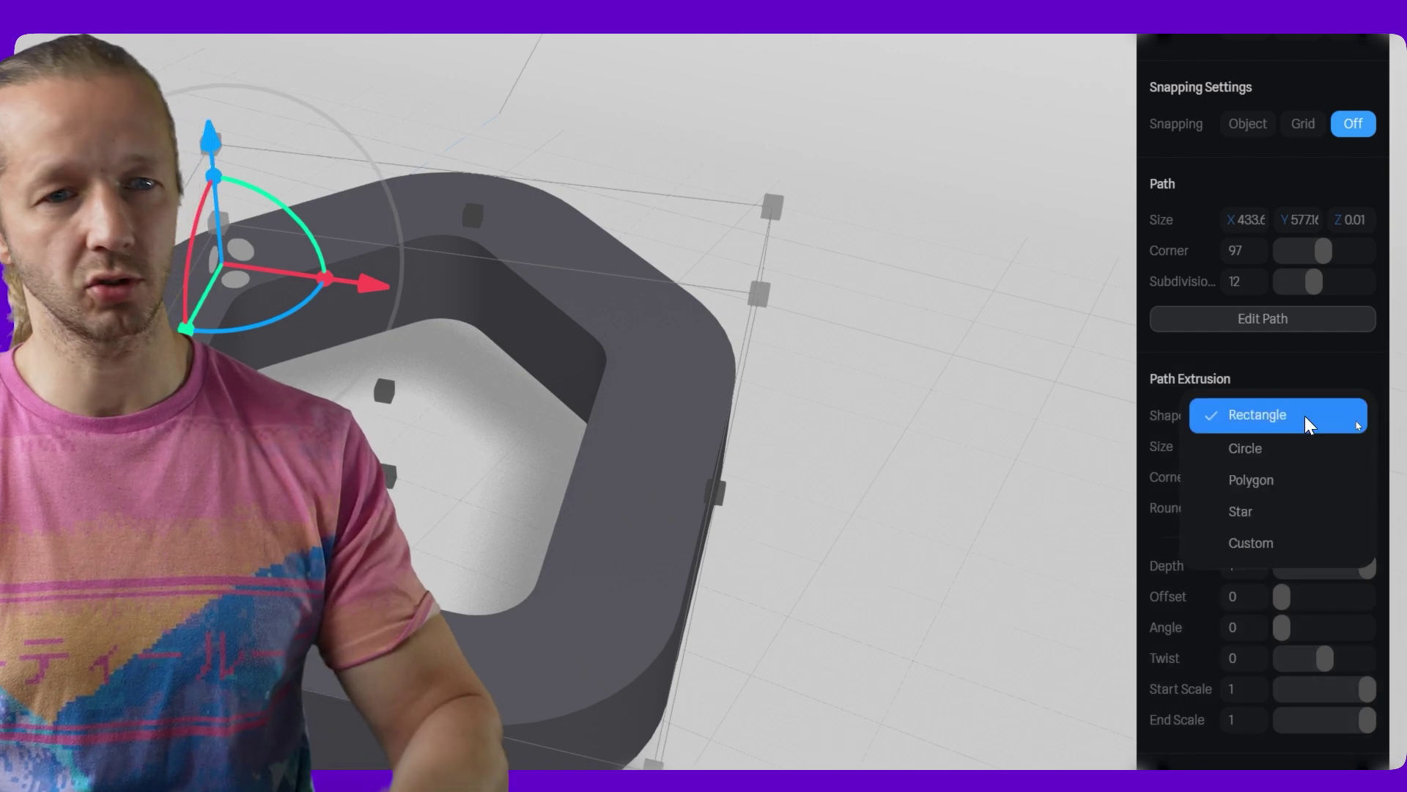
Try the Polygon and Star shapes for the path extrusion with 14 sides, and return it to Rectangle.
left_click(1304, 415)
left_click(1282, 480)
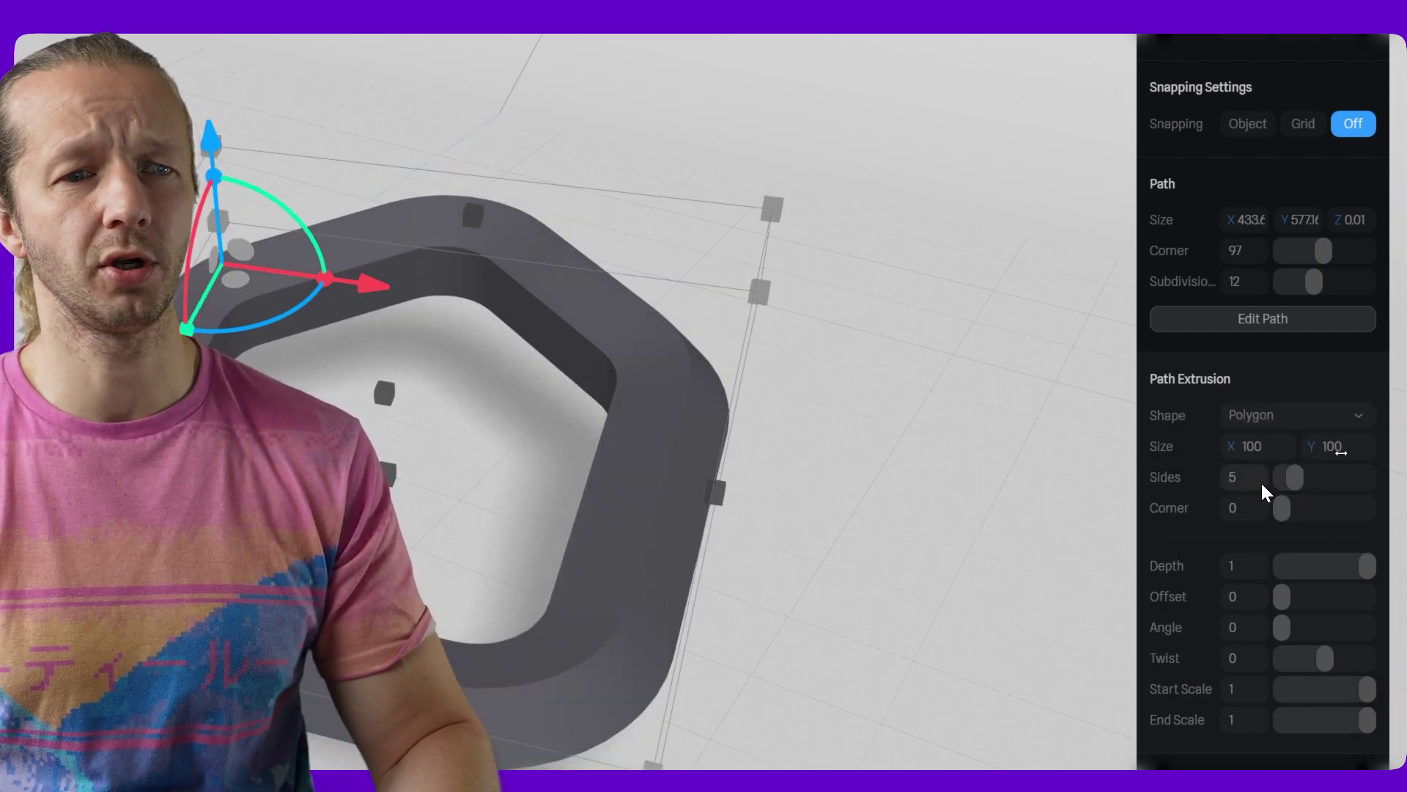
left_click_drag(1294, 479, 1356, 478)
left_click(1255, 415)
left_click(1257, 442)
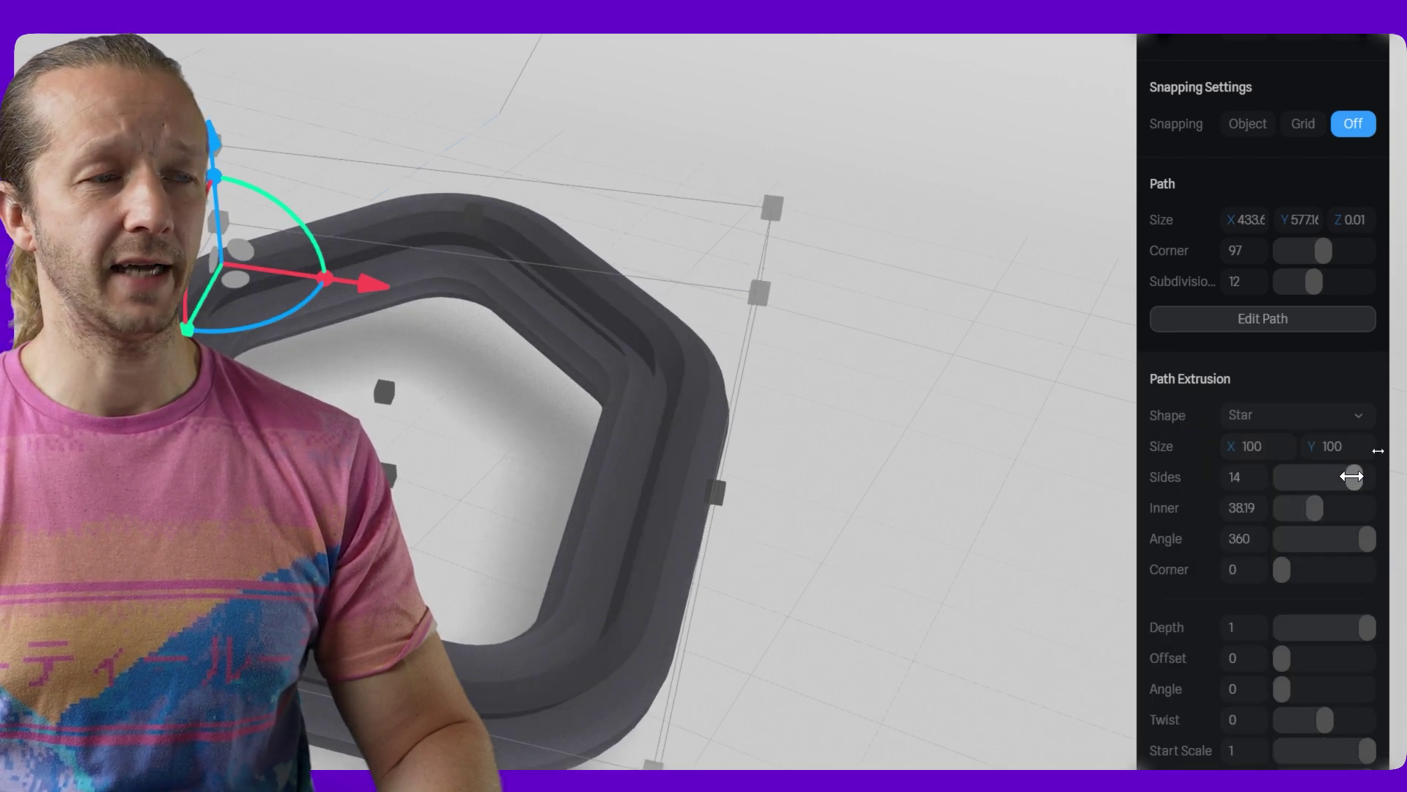
left_click(1275, 415)
left_click(1253, 322)
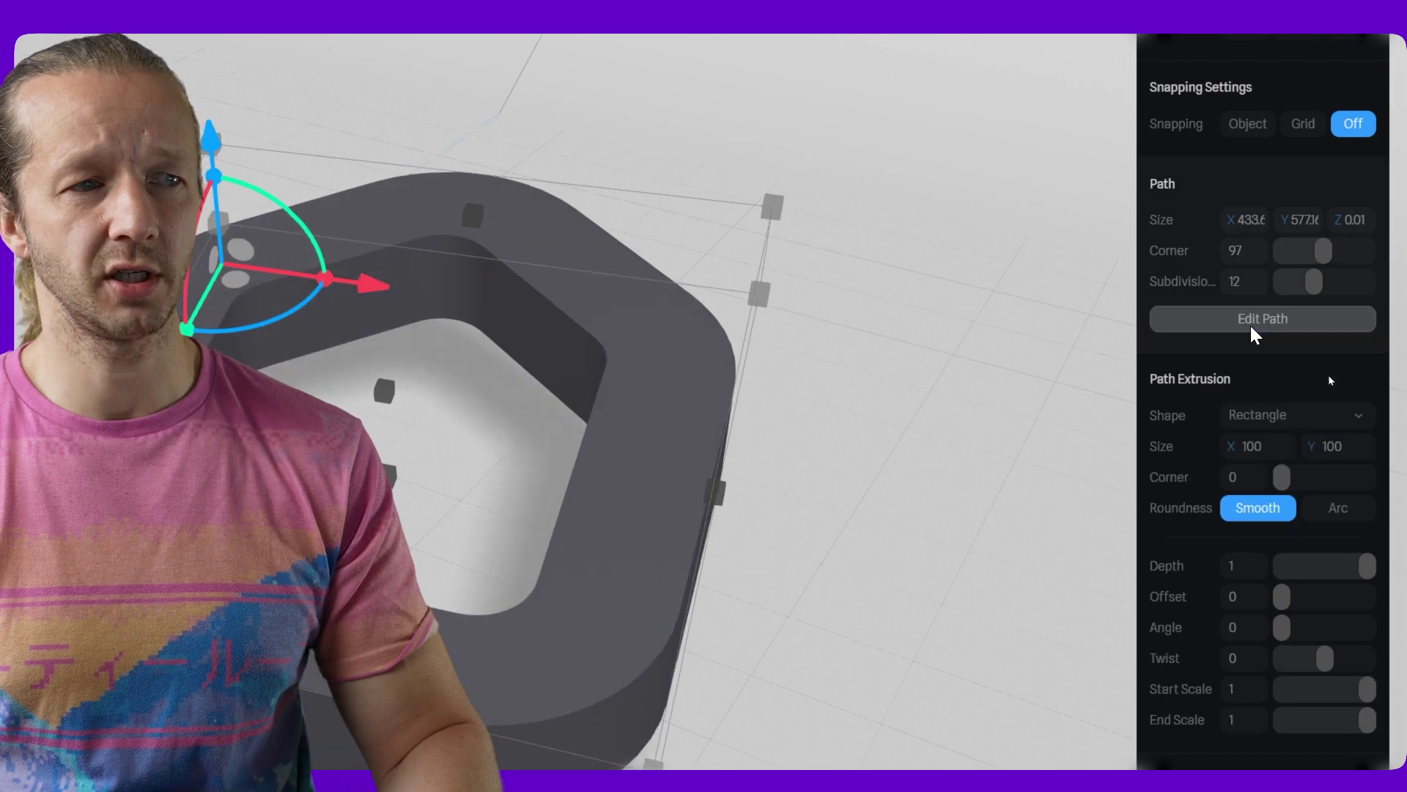
Try a partial path extrusion depth of 0.59 and restore the depth to 1.
scroll(1288, 513, "down", 3)
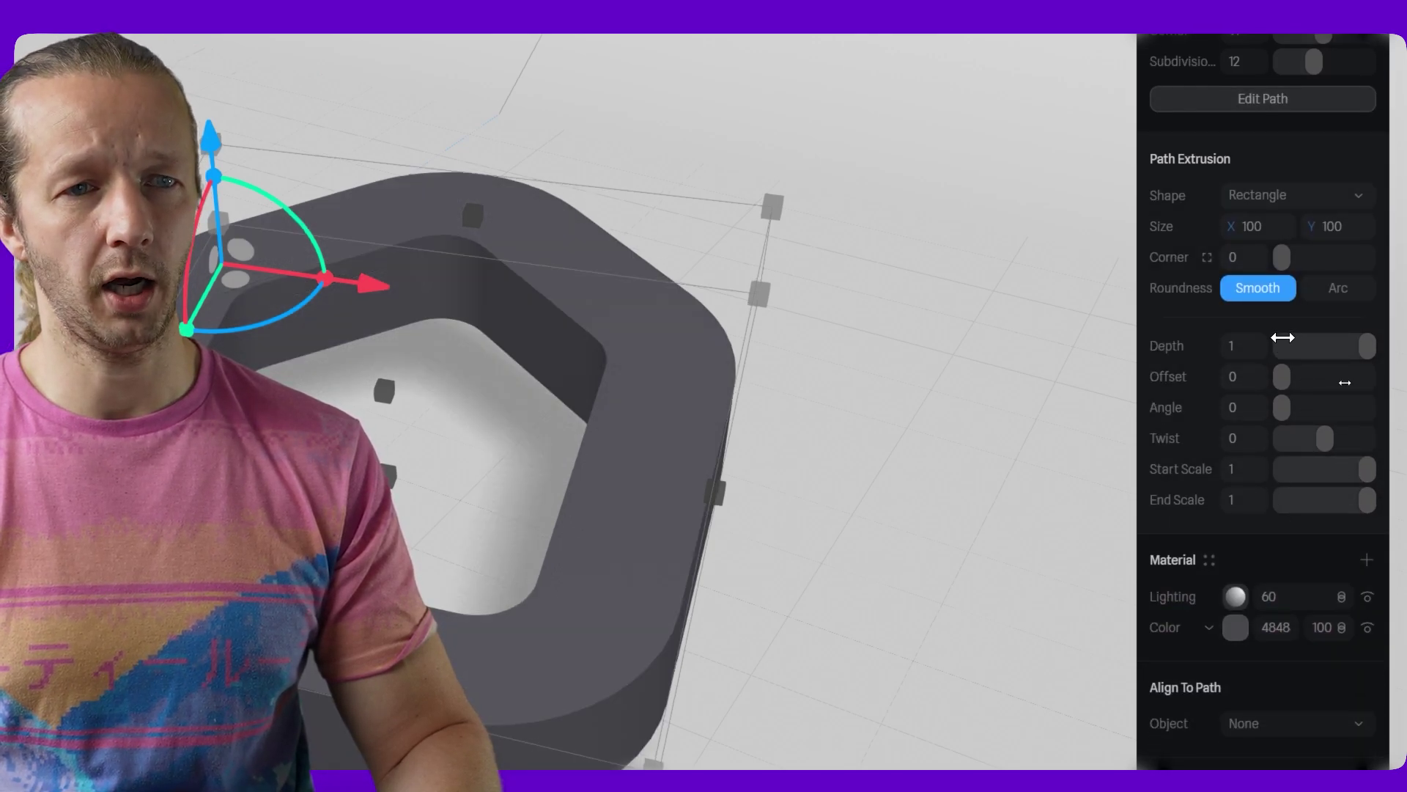
left_click_drag(1367, 347, 1338, 353)
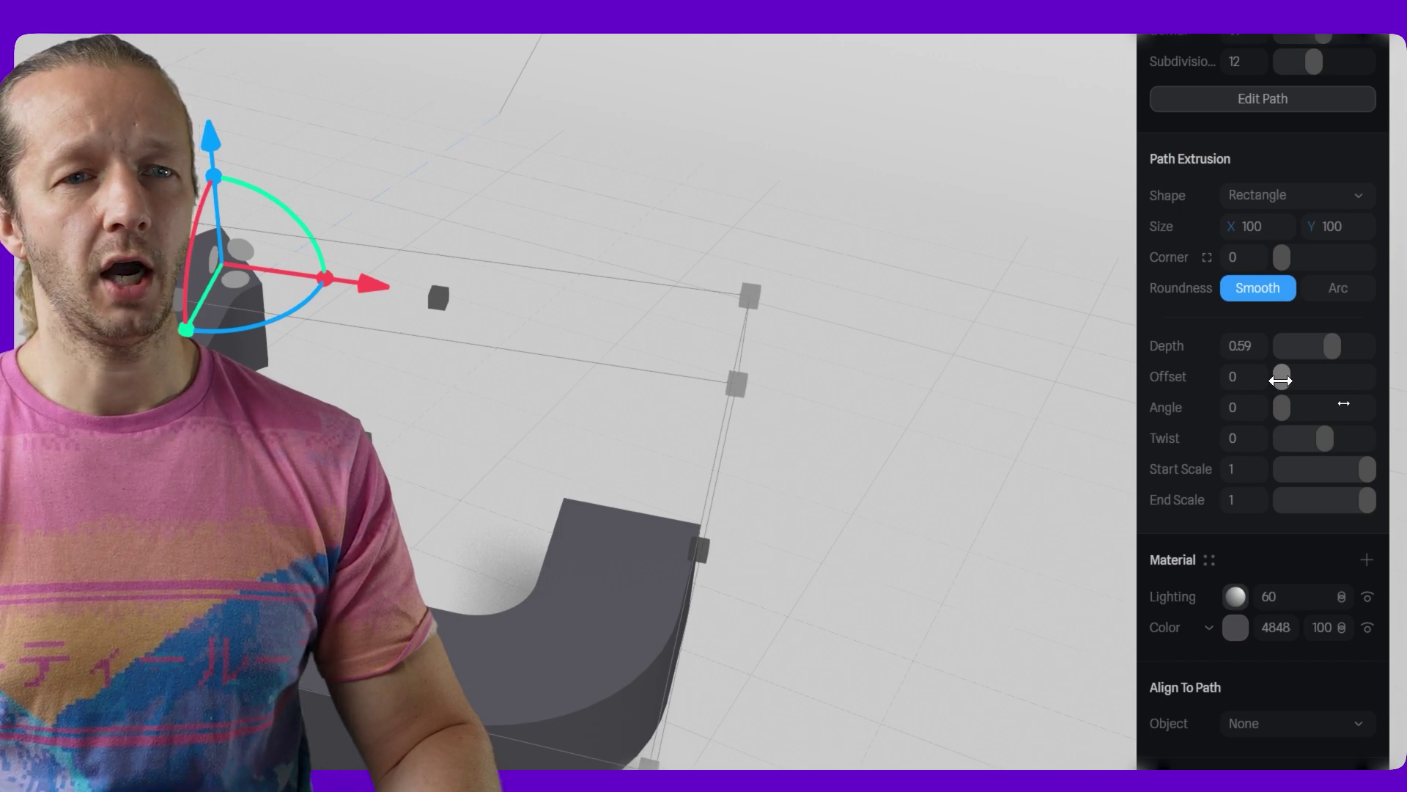
mouse_move(1281, 381)
left_mouse_down()
mouse_move(1369, 369)
mouse_move(1281, 372)
left_mouse_up()
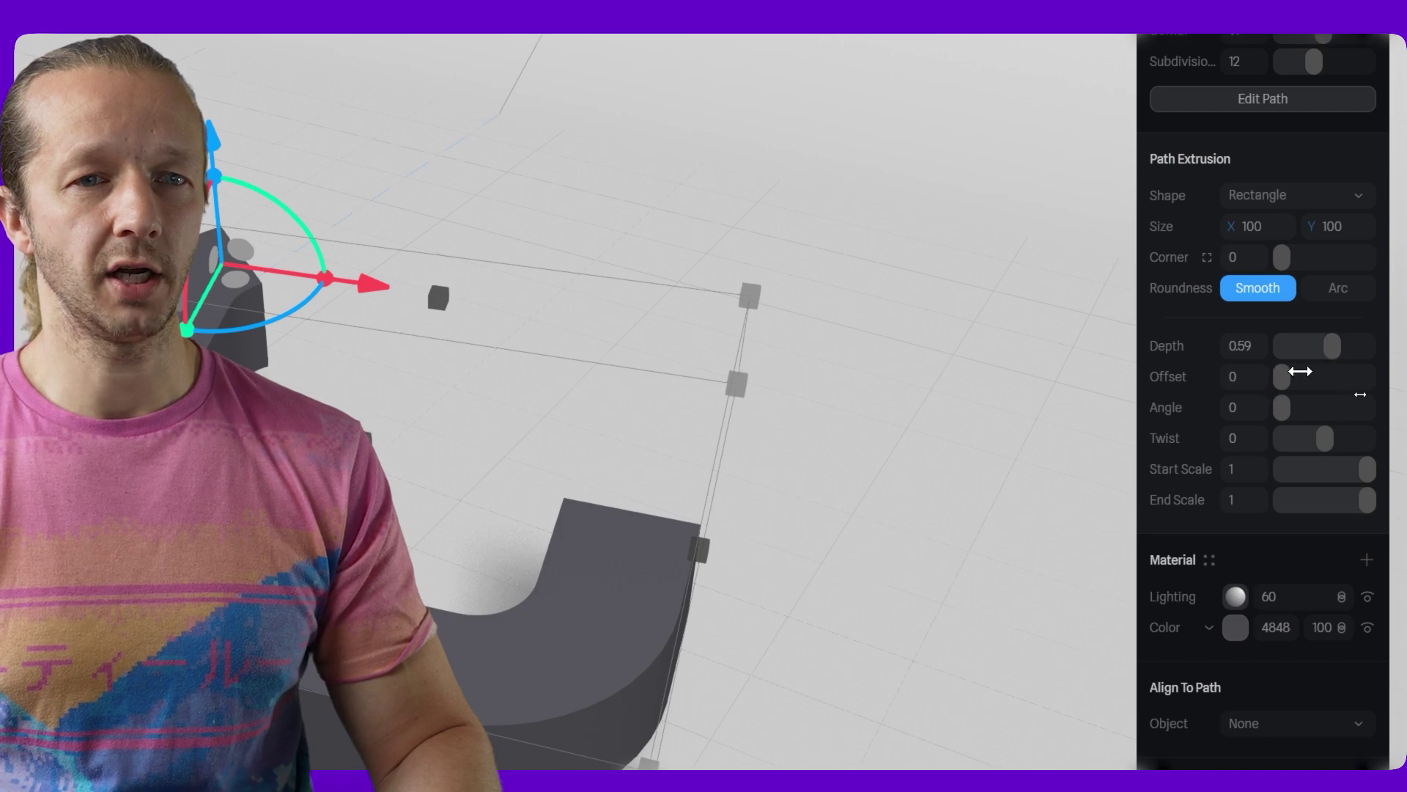
left_click_drag(1334, 349, 1382, 356)
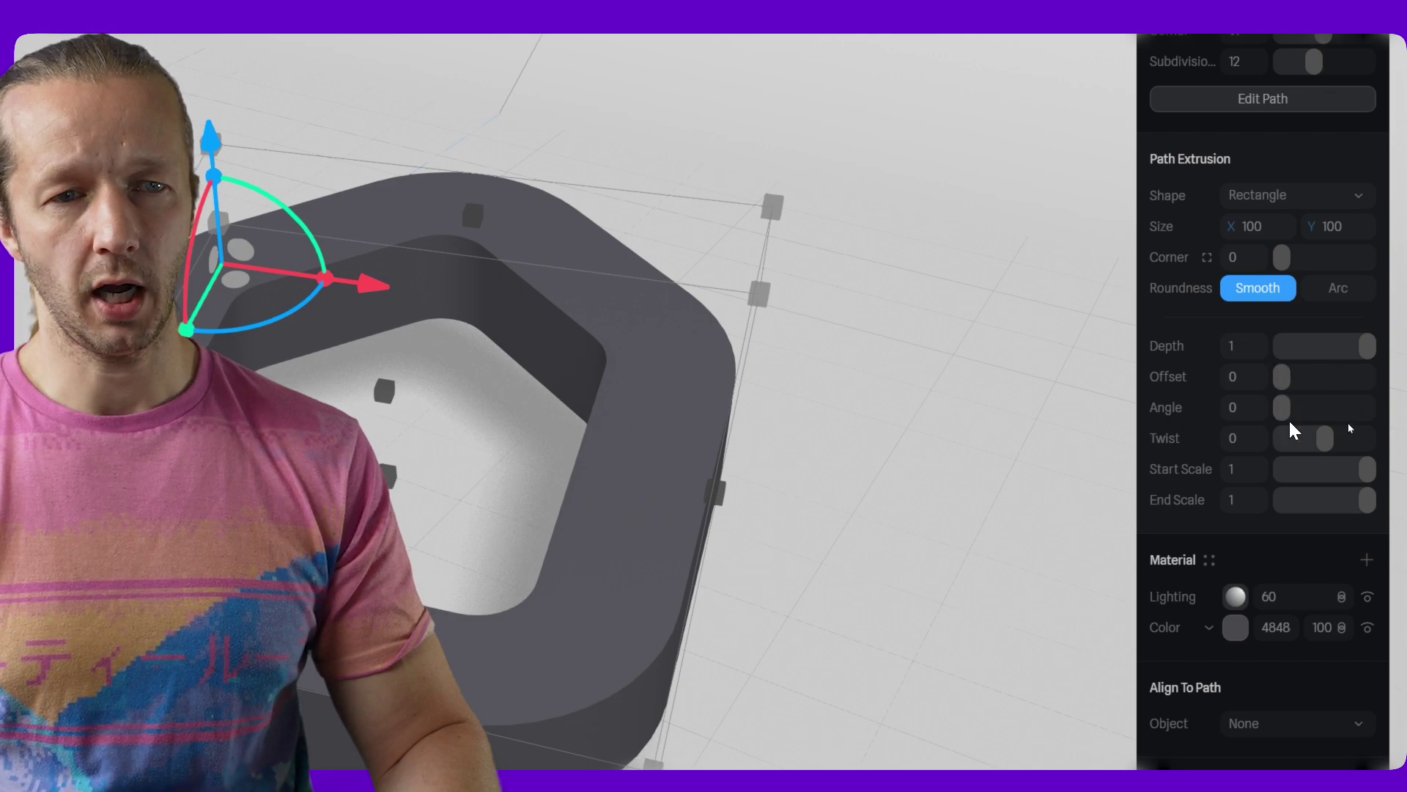
Set the path extrusion's angle to 52 and its cross-section size to 50 by 50.
left_click_drag(1284, 408, 1297, 407)
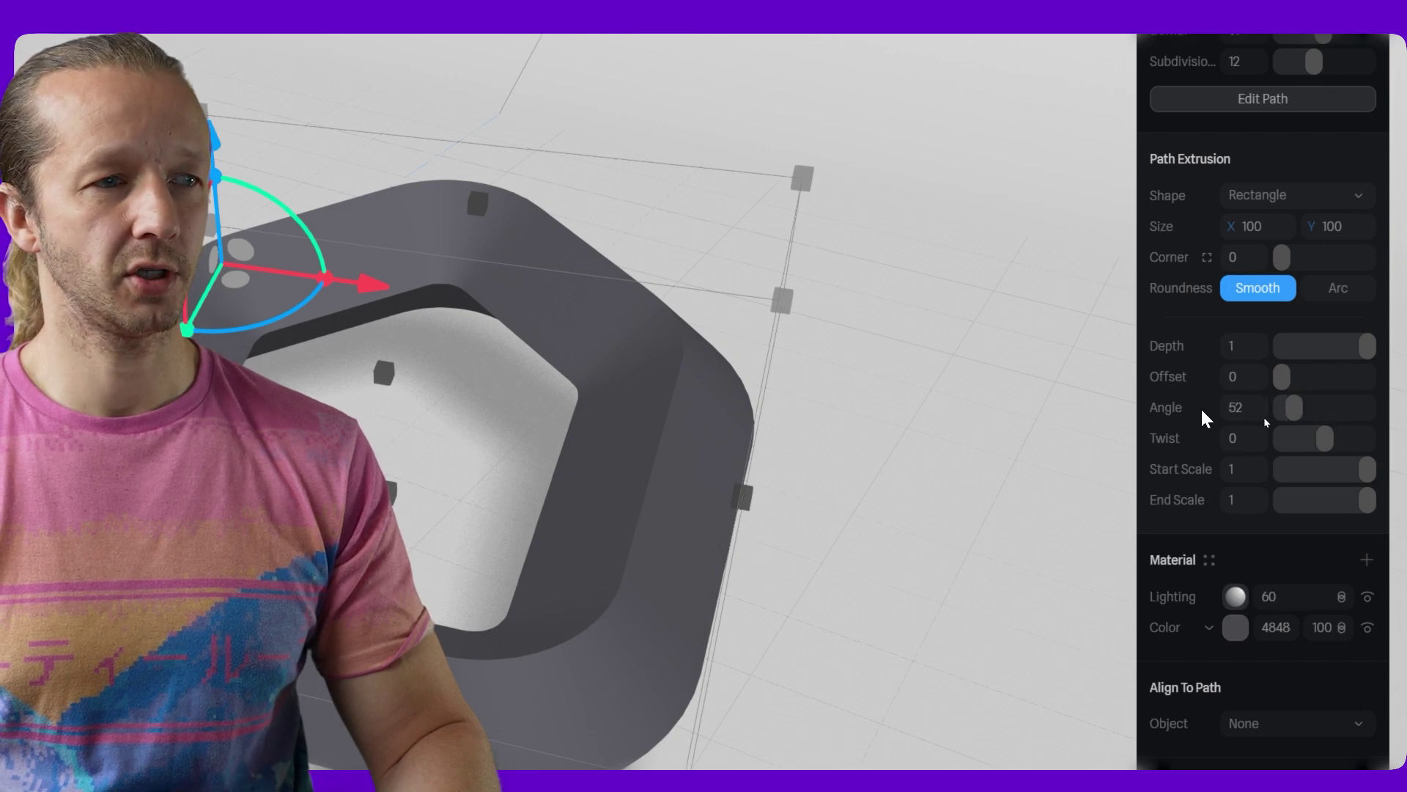
left_click_drag(913, 412, 913, 336)
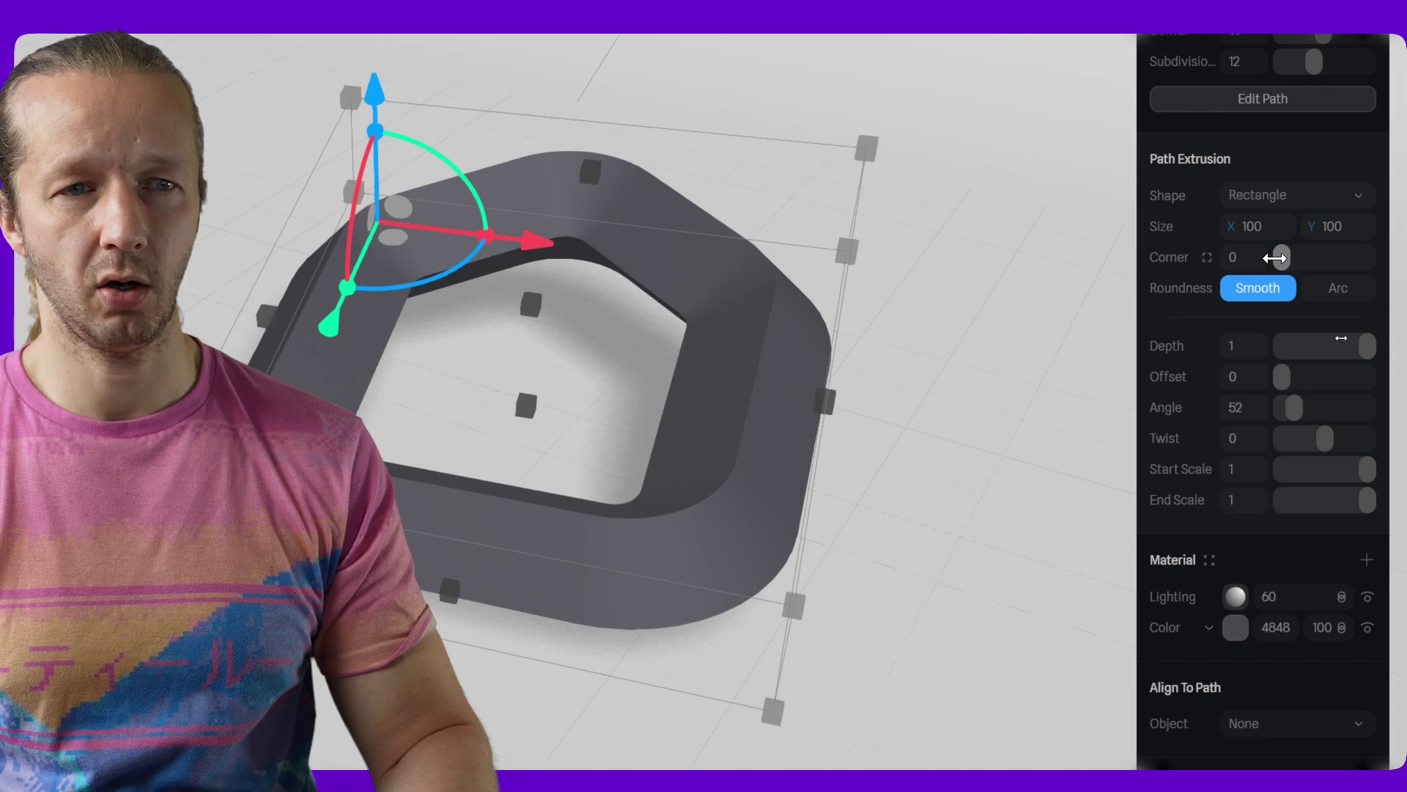
type("50")
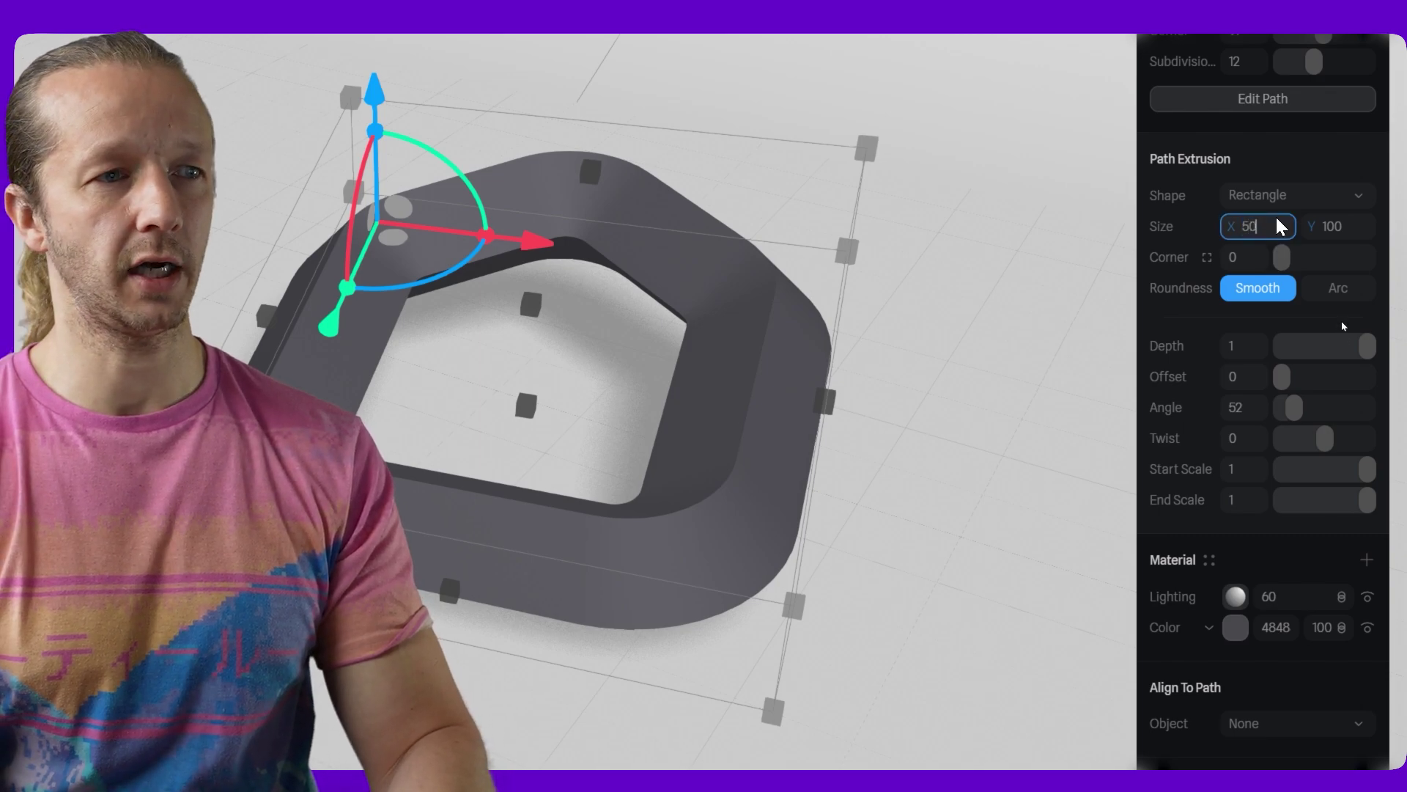
key("Tab")
type("50")
key("Return")
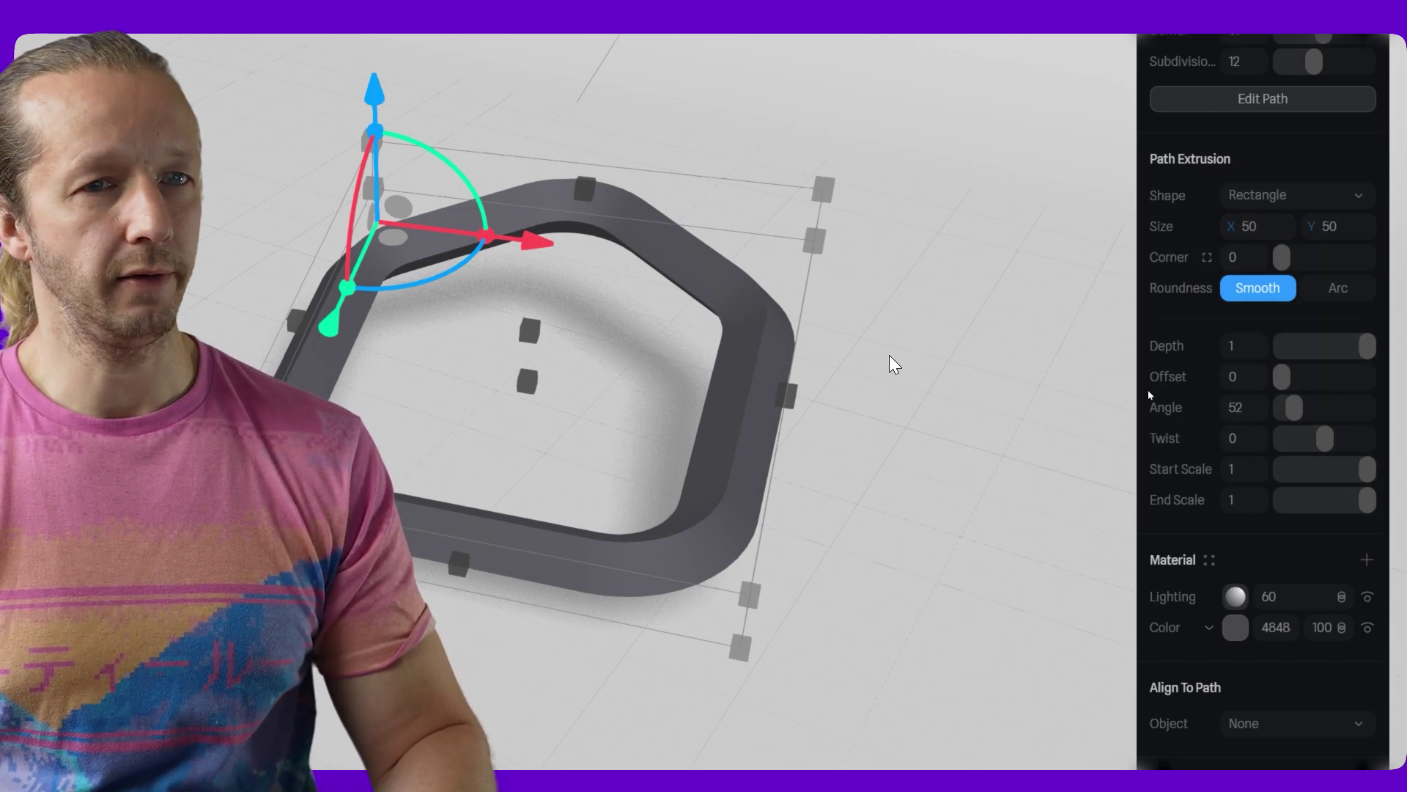
Change the path's color material layer to Glass.
right_click_drag(859, 351, 810, 345)
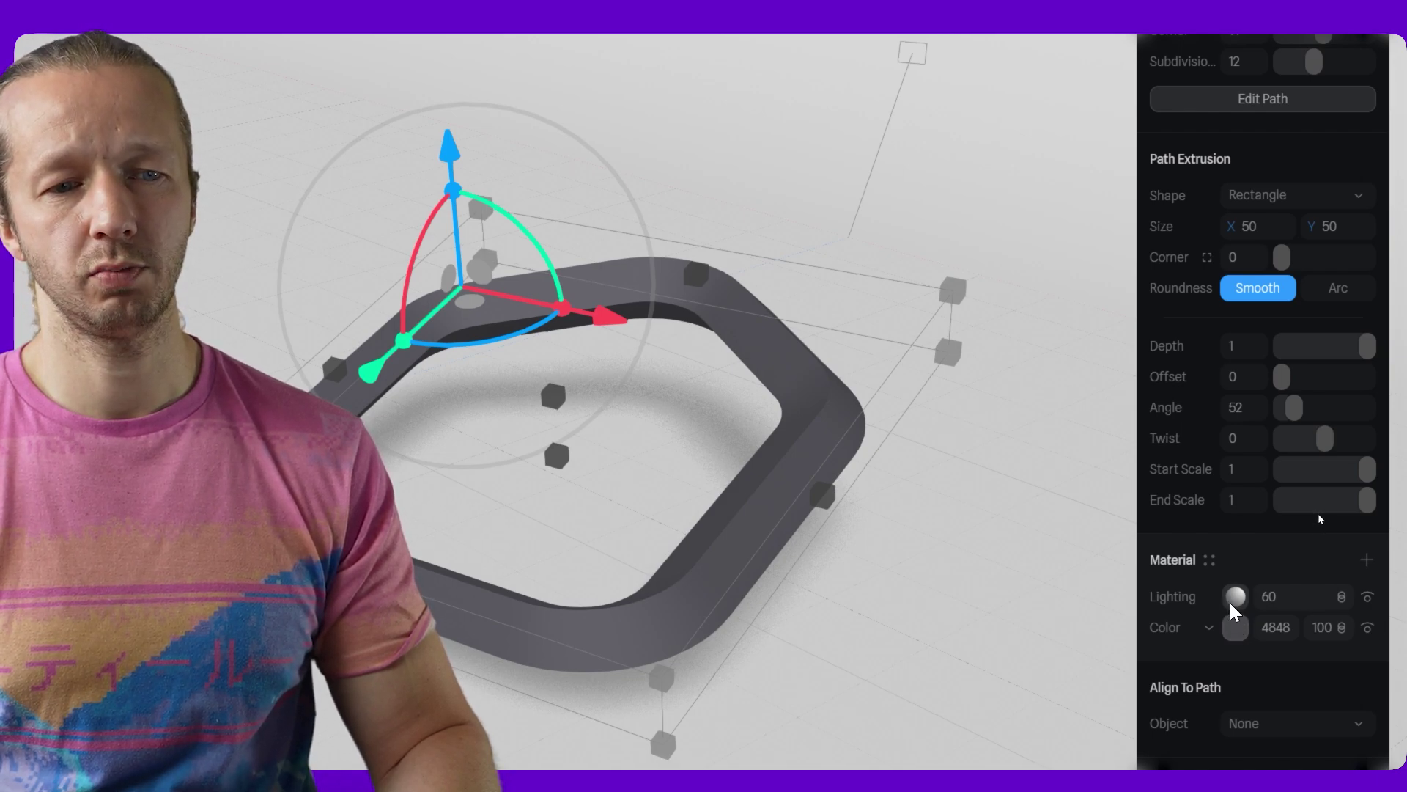
left_click(1235, 631)
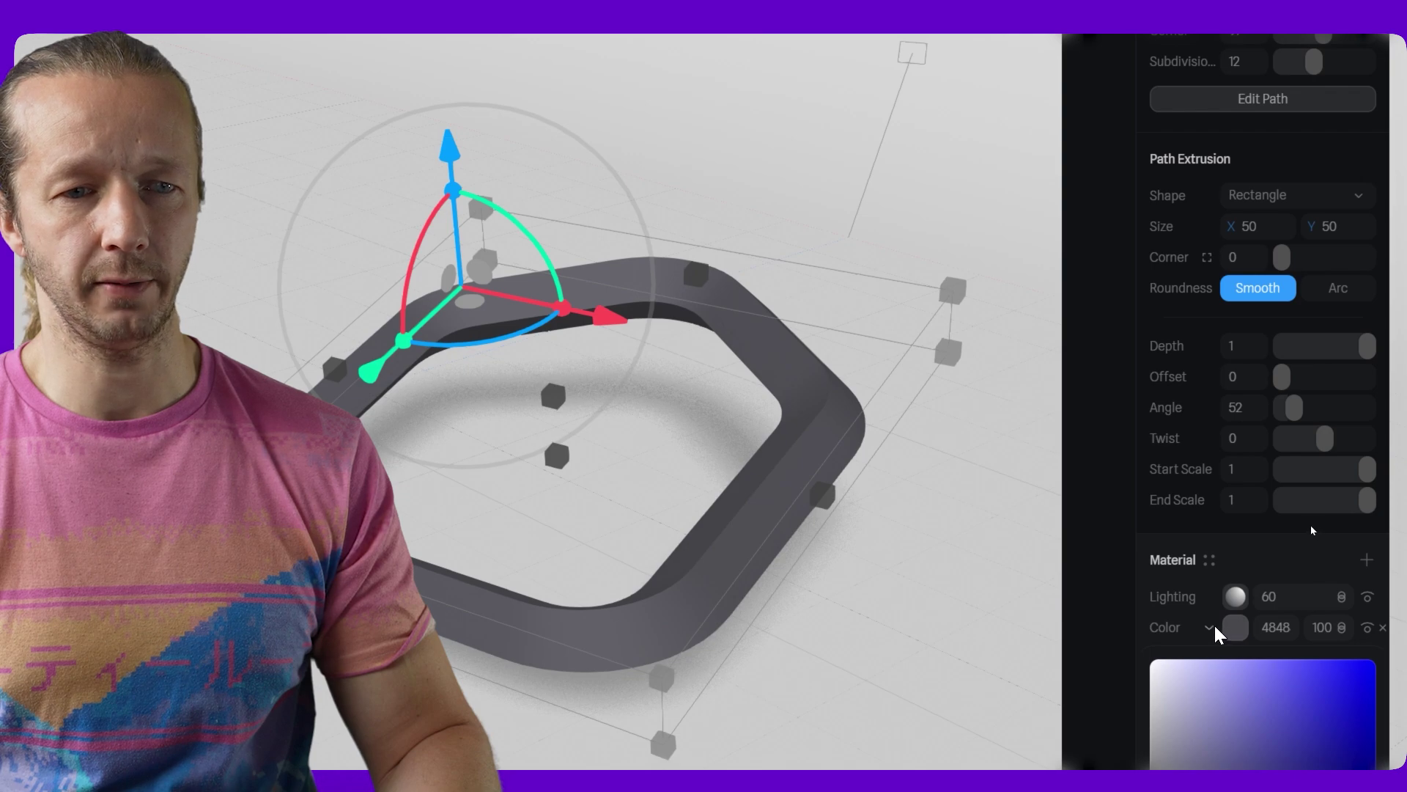
left_click(1210, 627)
scroll(1214, 633, "down", 2)
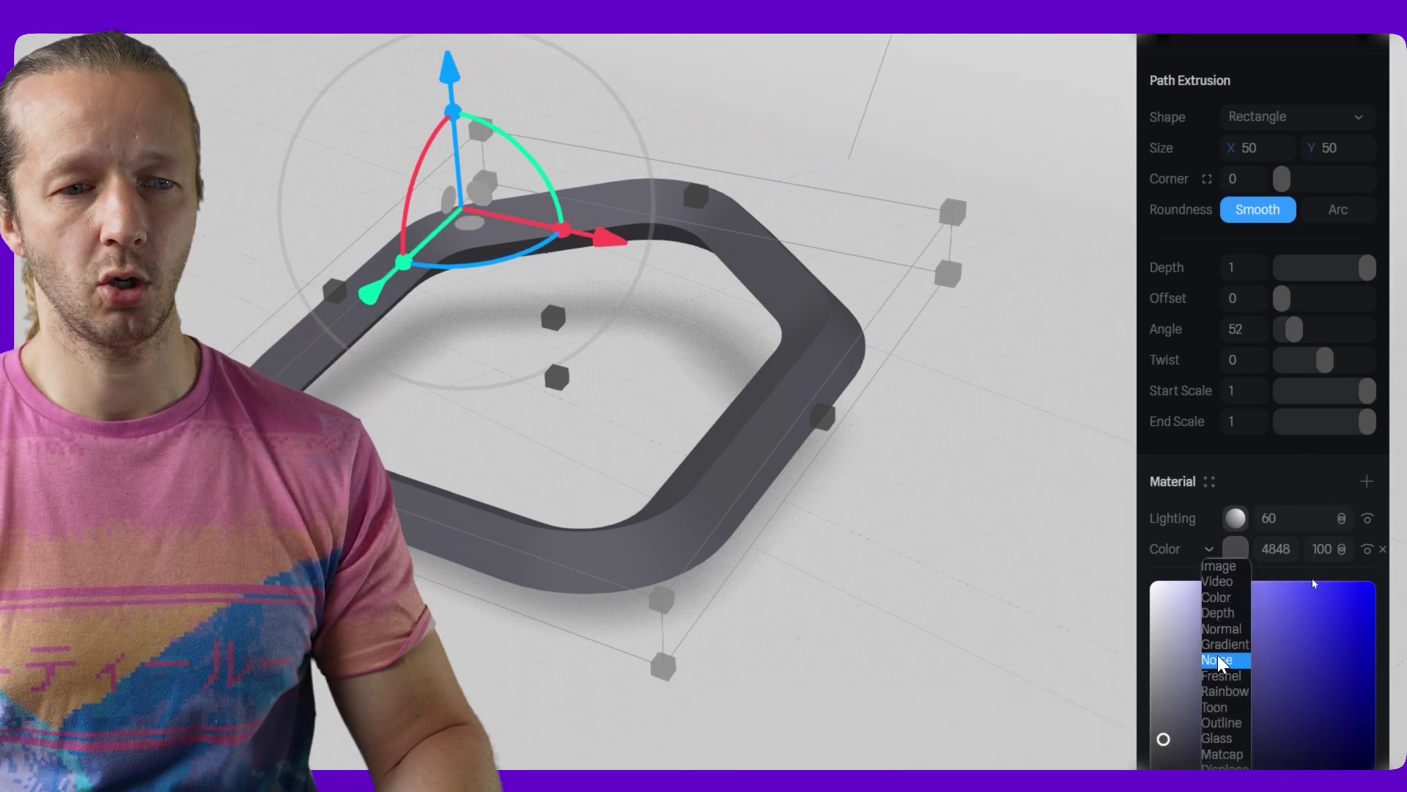
left_click(1226, 680)
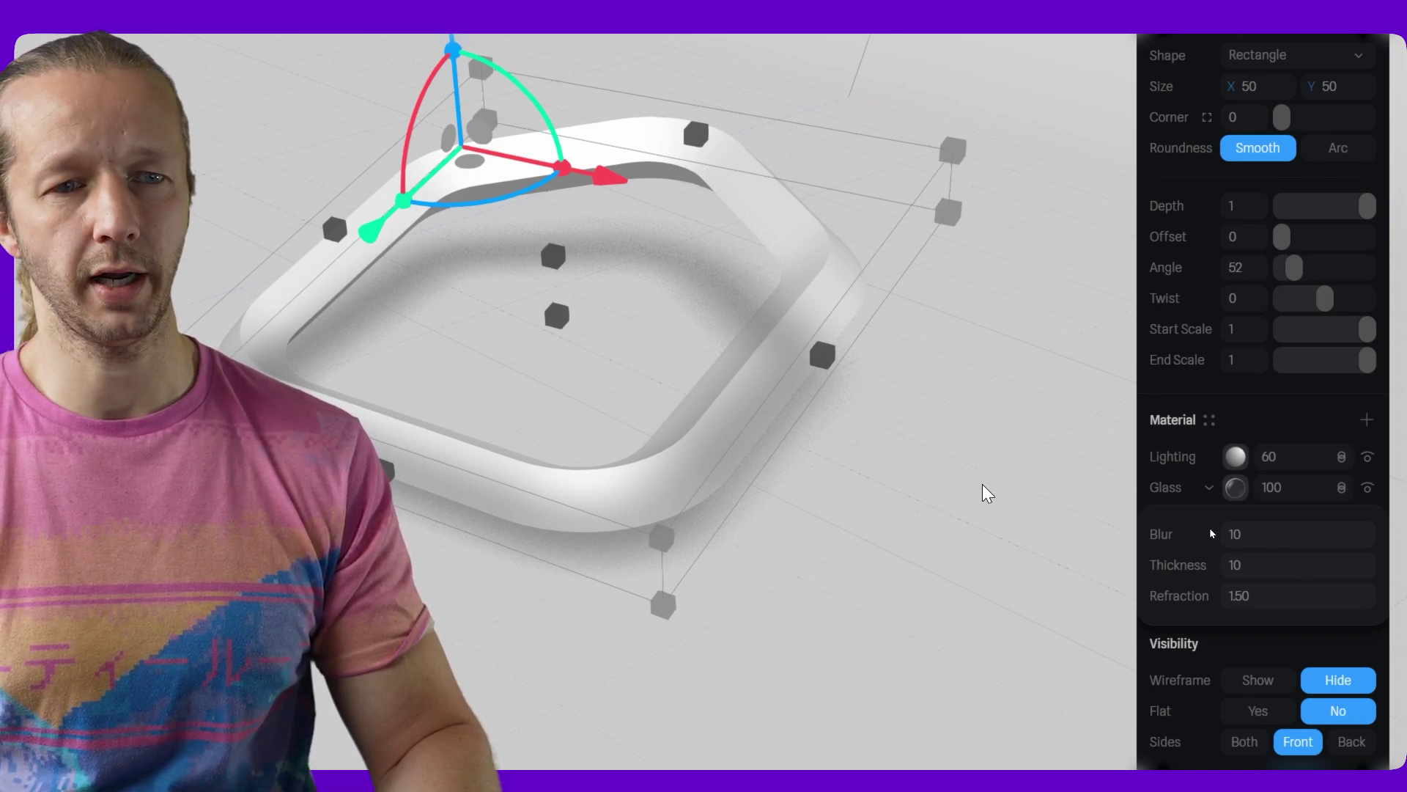
Set the glass layer's blur to 22 and its thickness to -570, leaving the refraction as it is.
left_click(1250, 536)
type("22")
left_click(1268, 565)
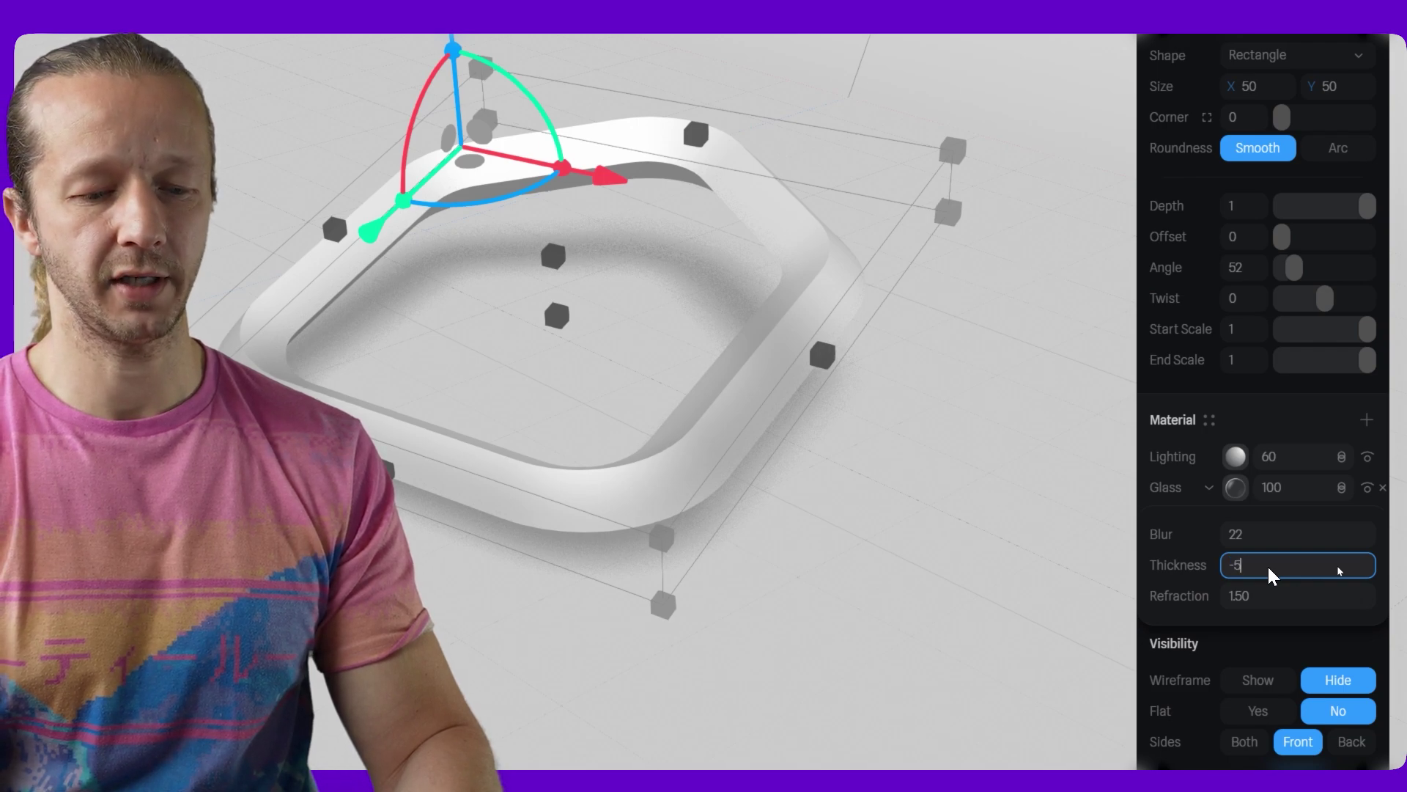
key("Return")
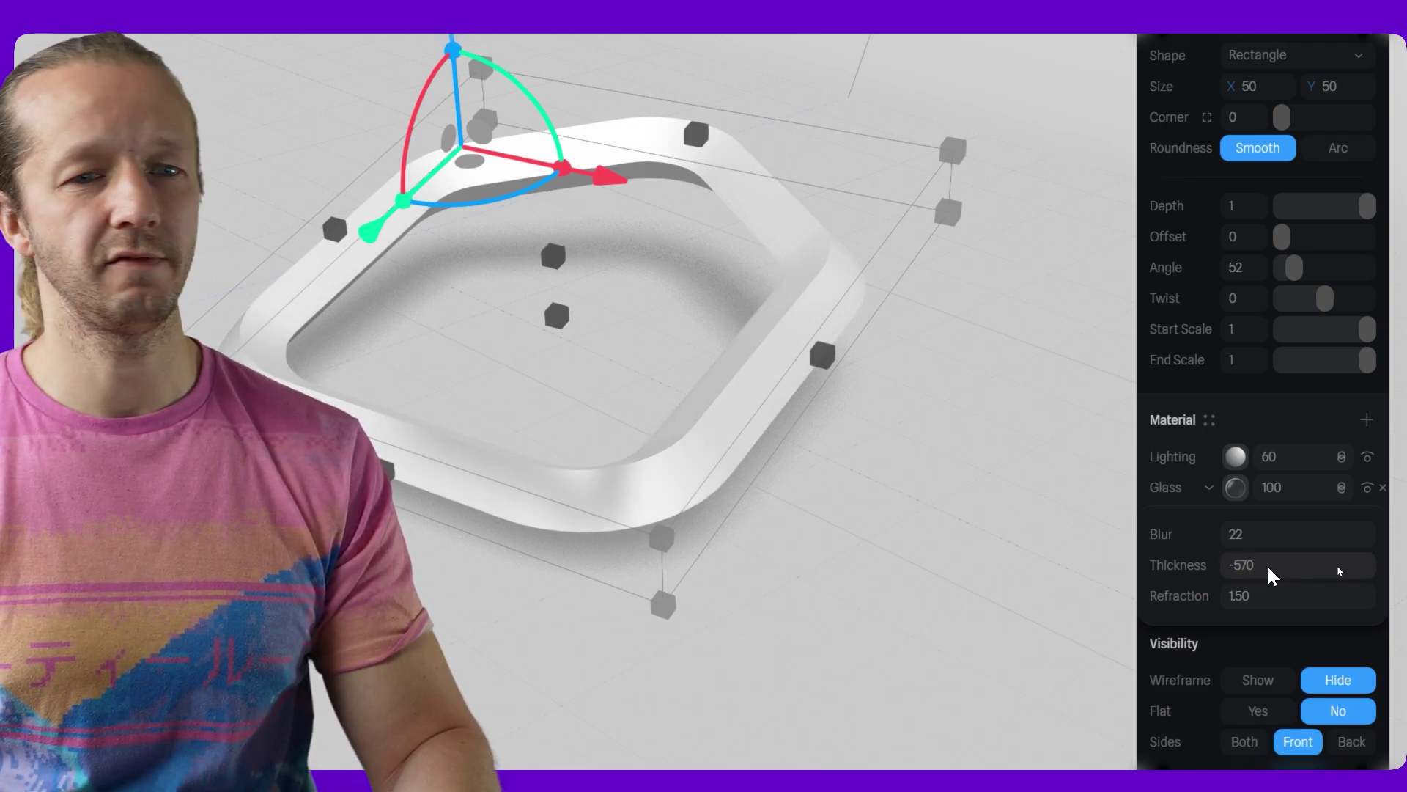
left_click(1264, 597)
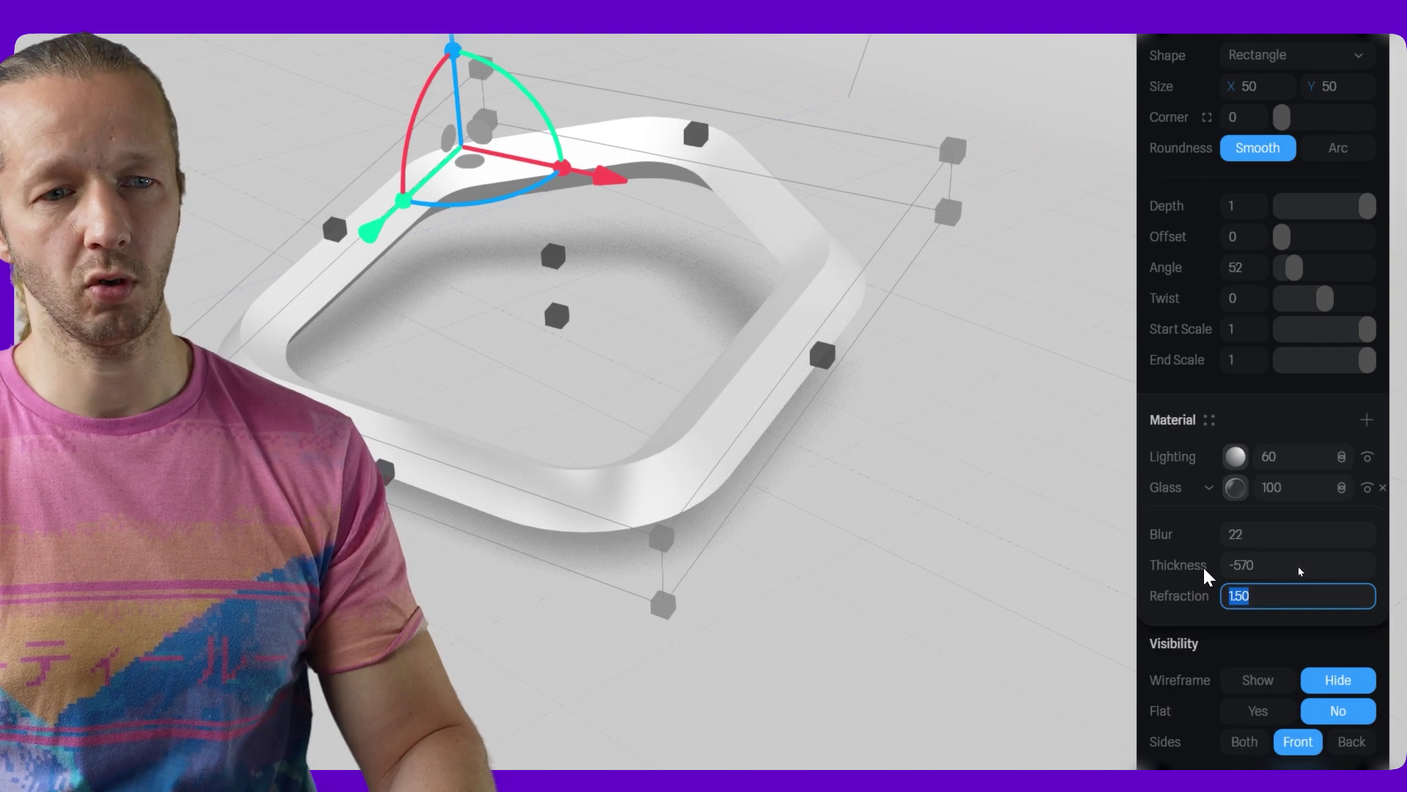
left_click(1182, 636)
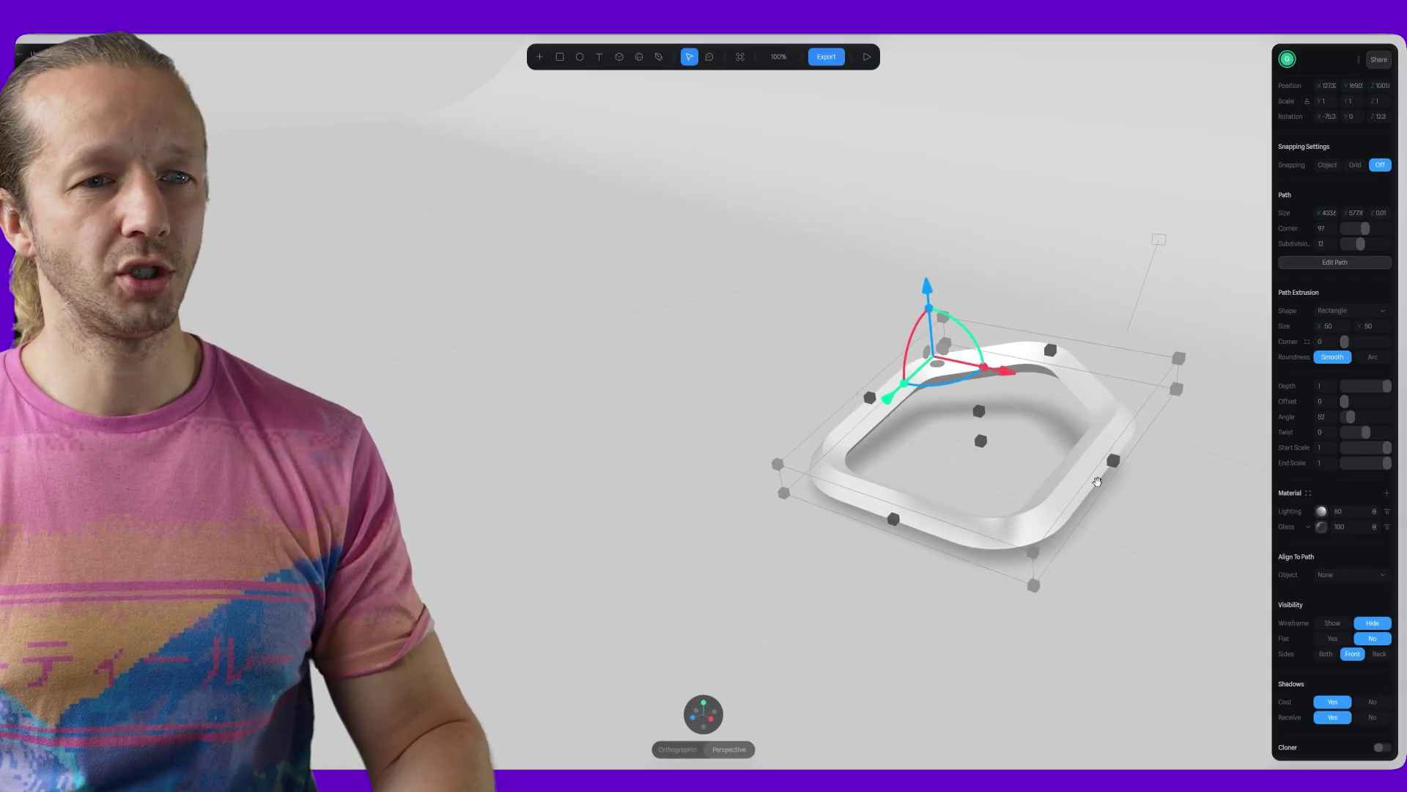
Add a sphere about 84 in size within the glass path's opening and raise it above the path.
middle_click_drag(807, 402, 467, 364)
scroll(921, 463, "up", 3)
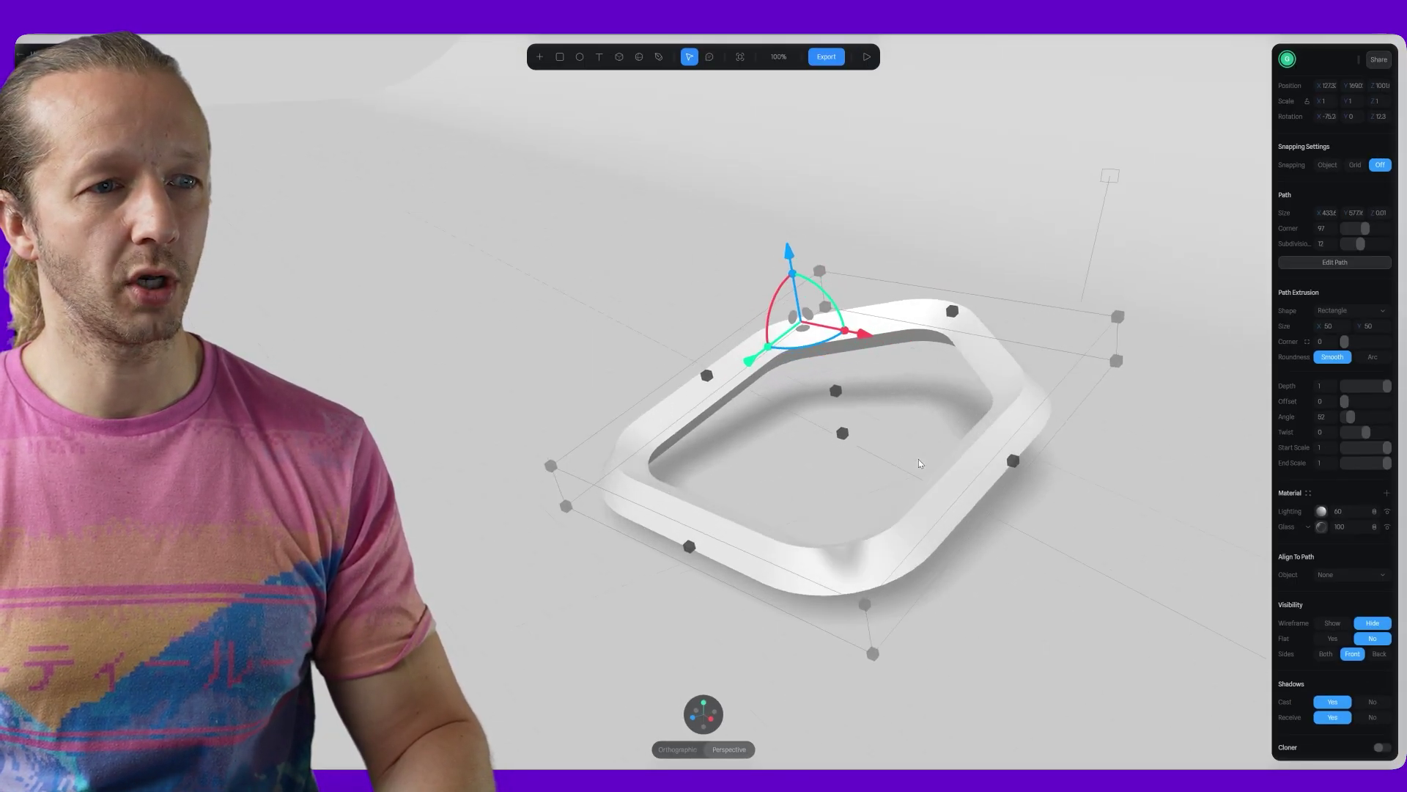
left_click(639, 57)
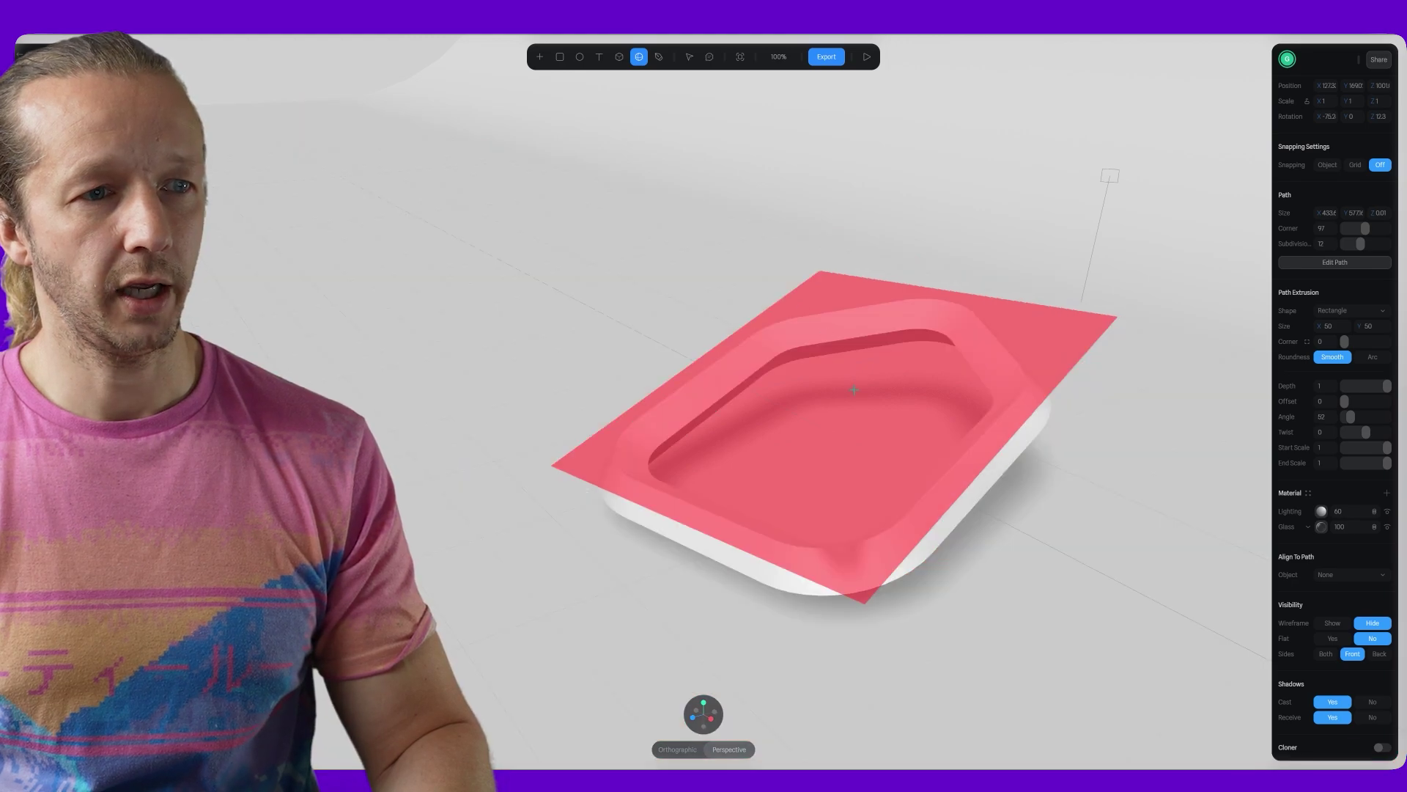
left_click(844, 388)
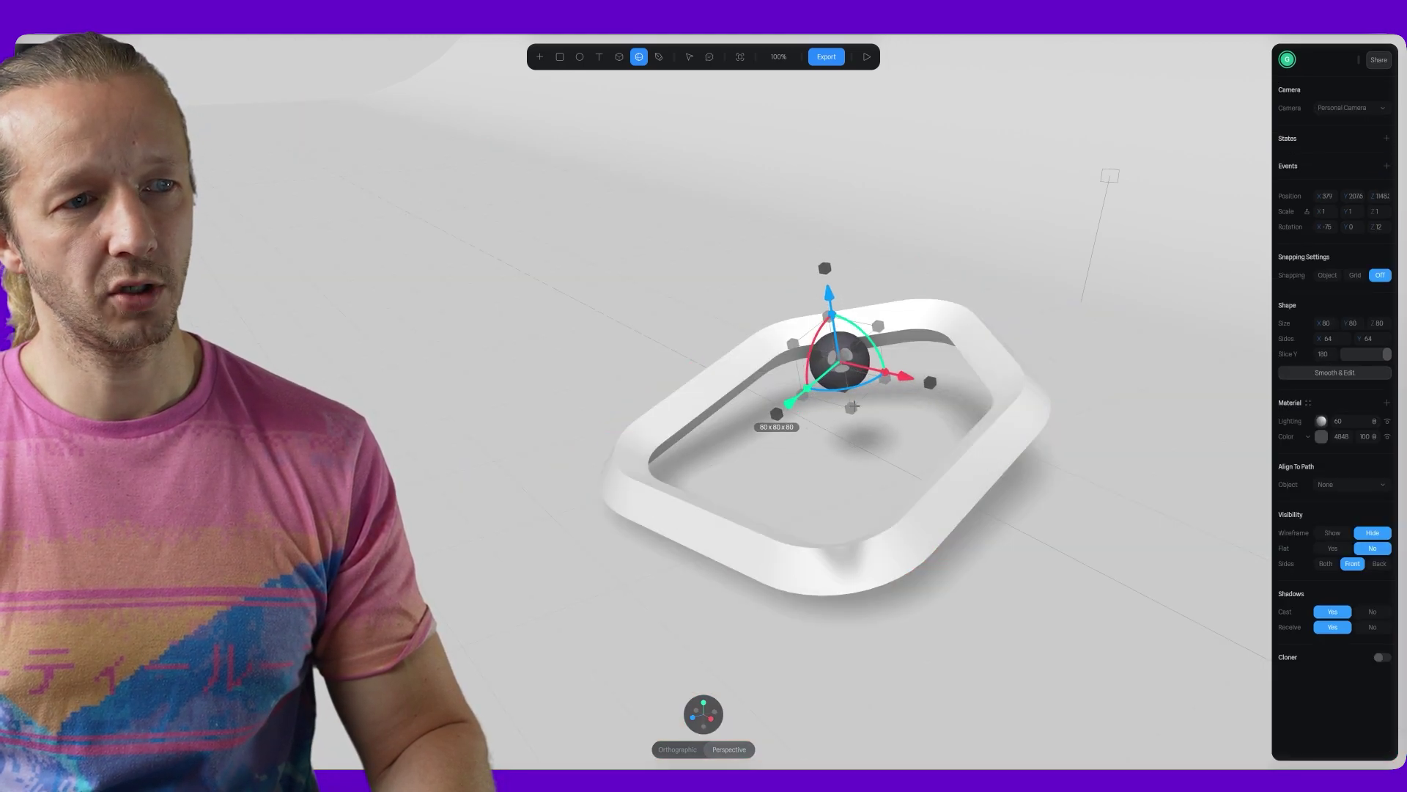
left_click_drag(857, 406, 858, 353)
left_click_drag(833, 301, 831, 261)
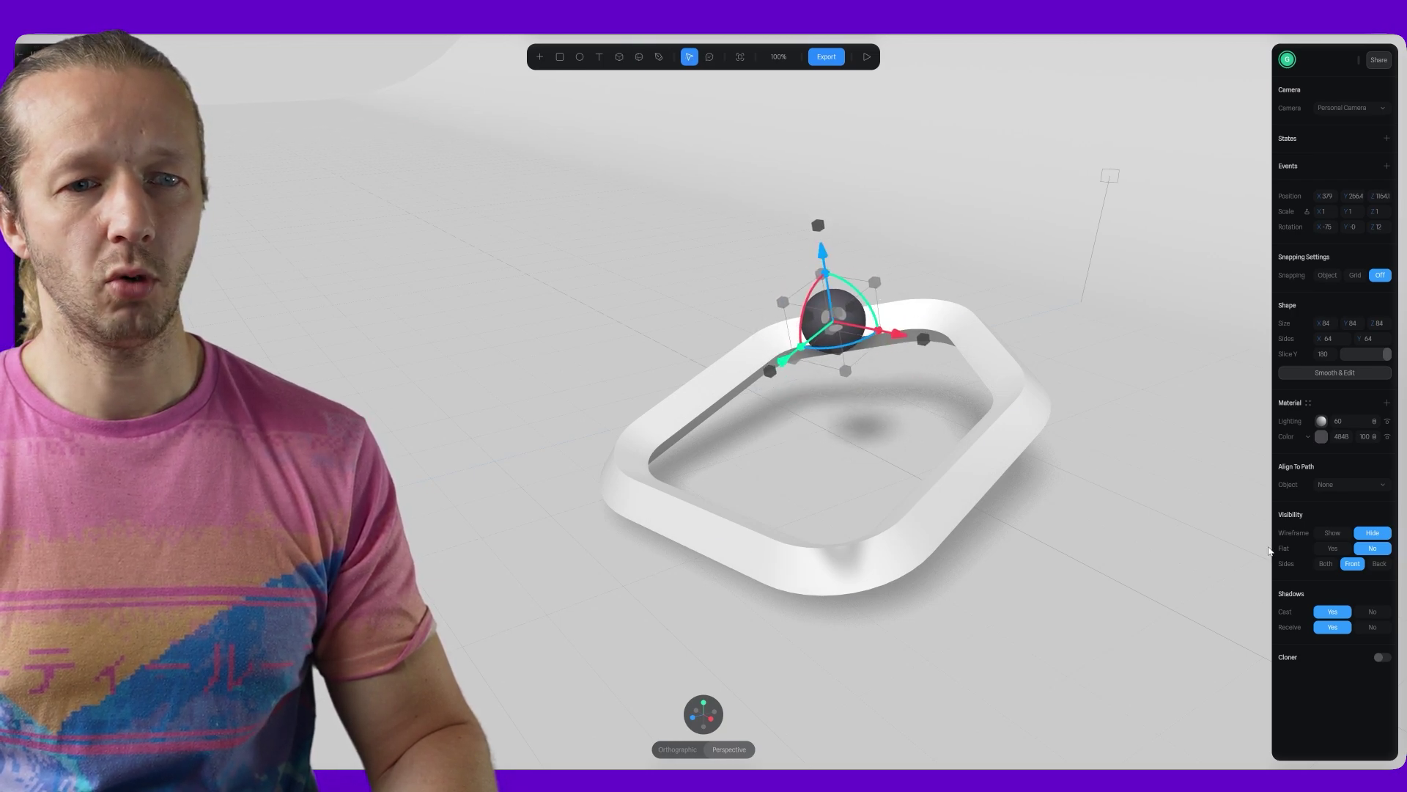
Change the sphere's color material layer to a gradient of the Radial type.
middle_click_drag(911, 402, 1115, 464)
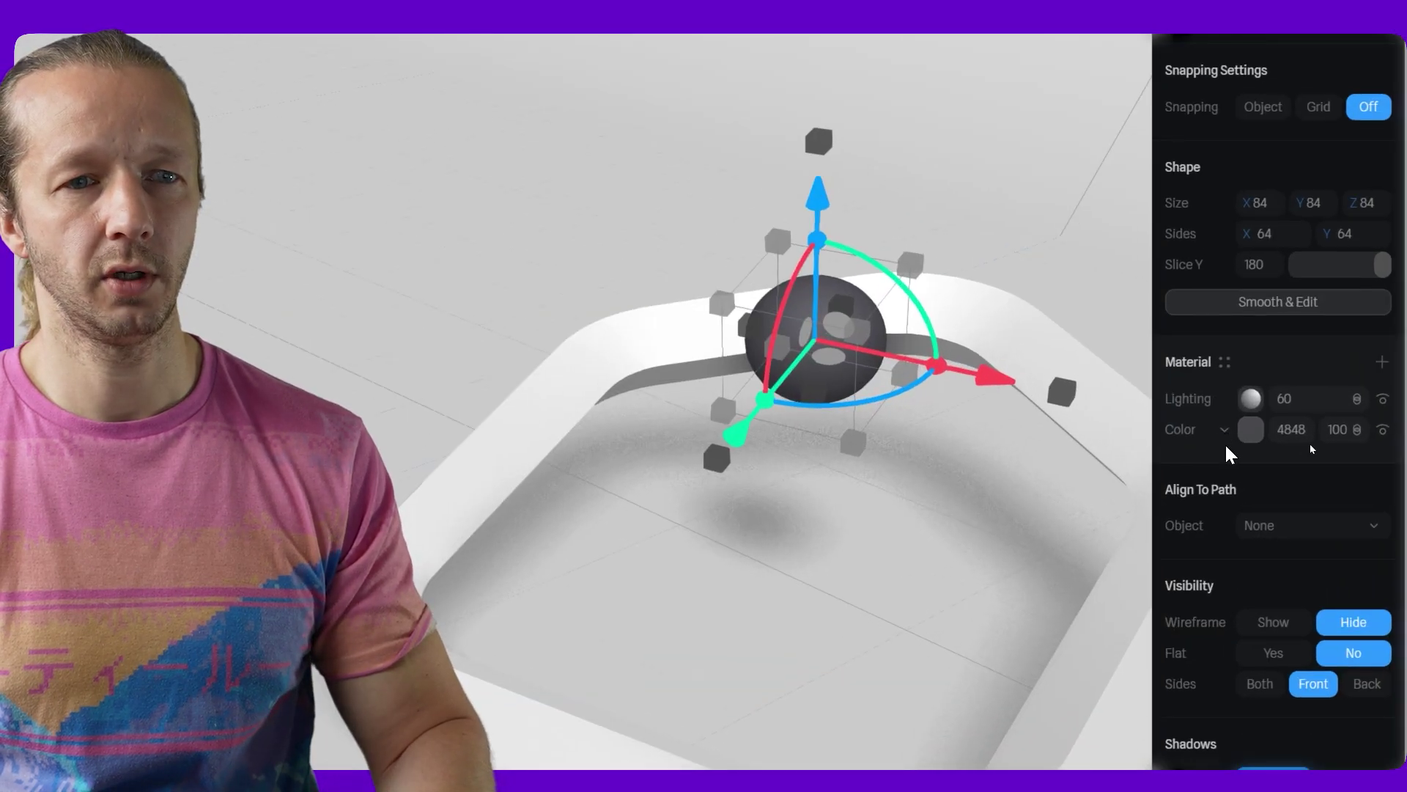
left_click(1224, 429)
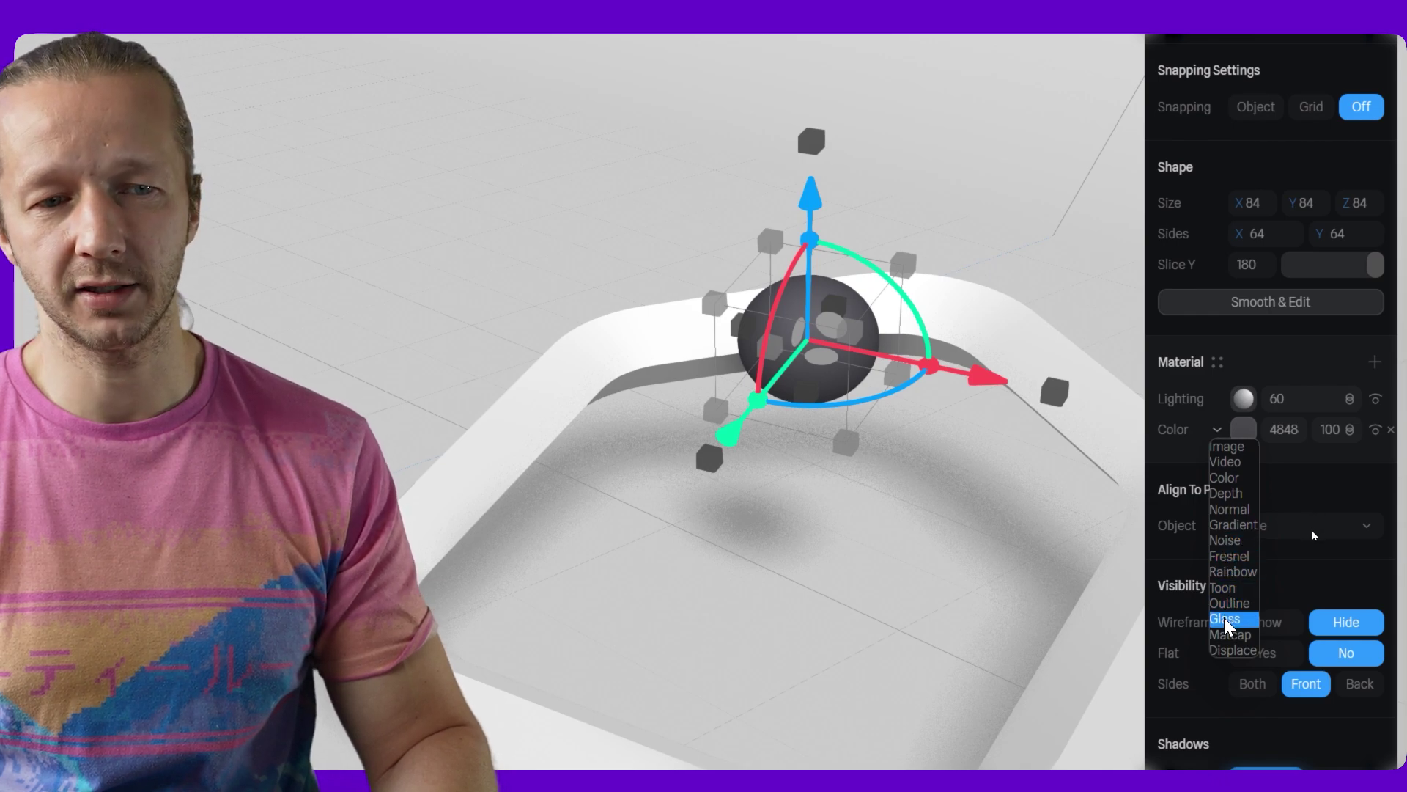
left_click(1225, 525)
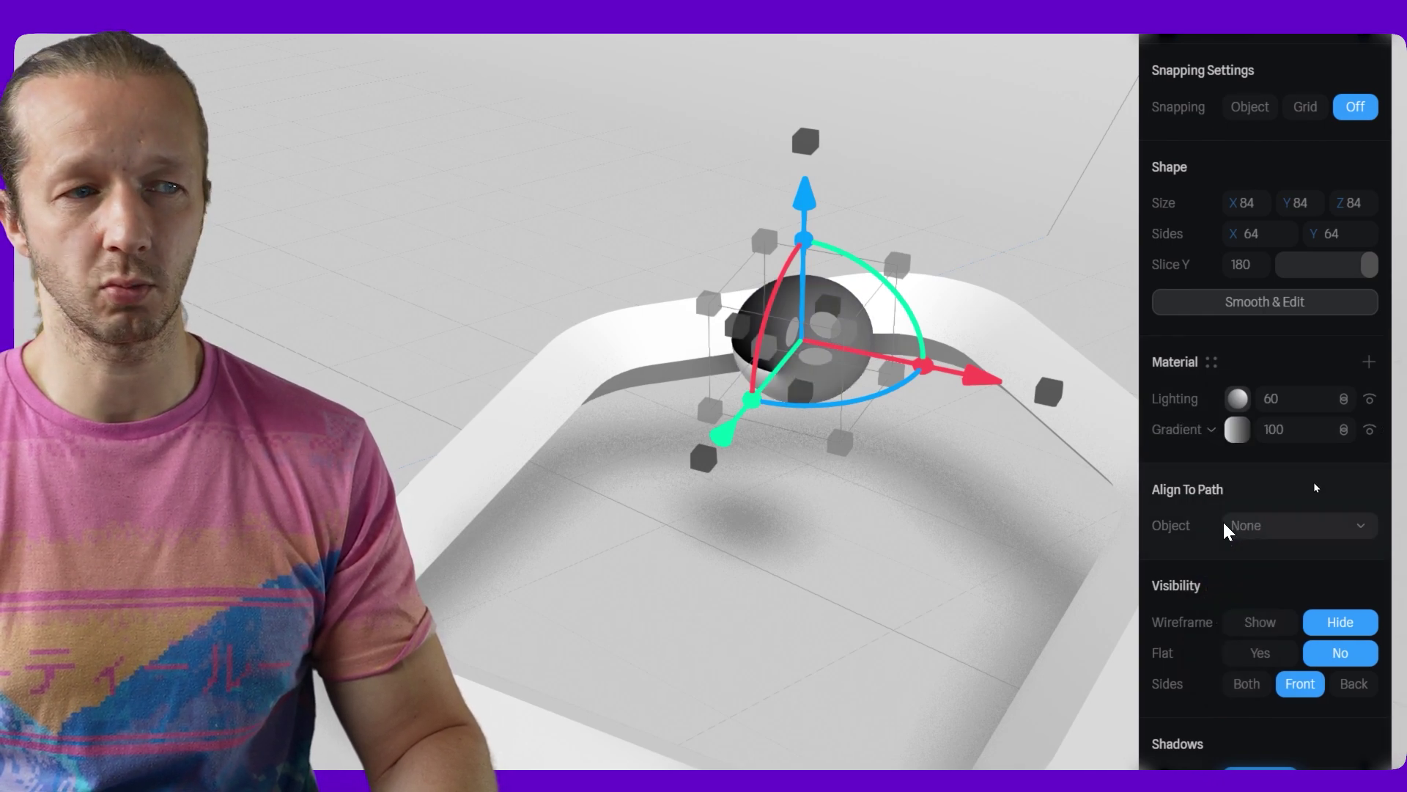
left_click(1211, 430)
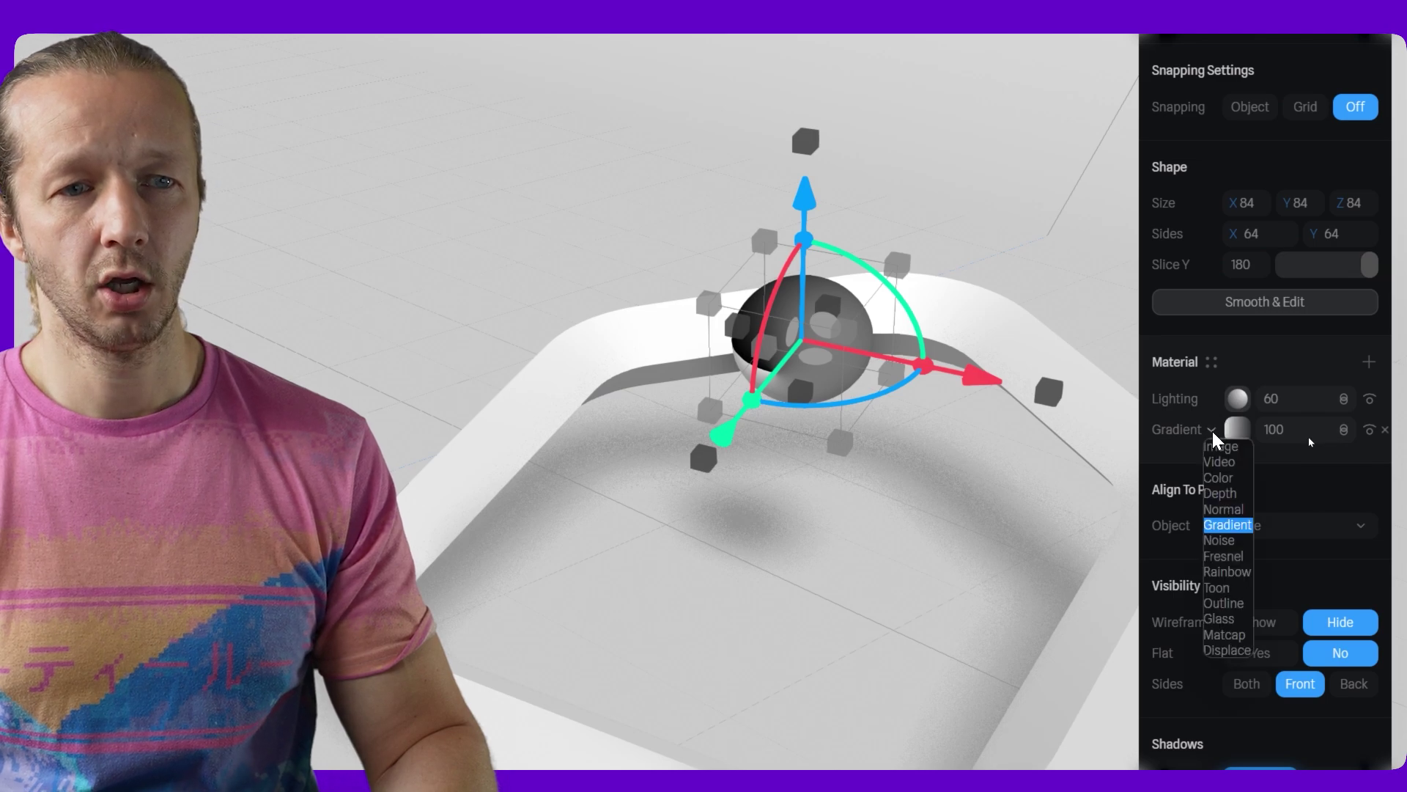
left_click(1225, 430)
left_click(1232, 430)
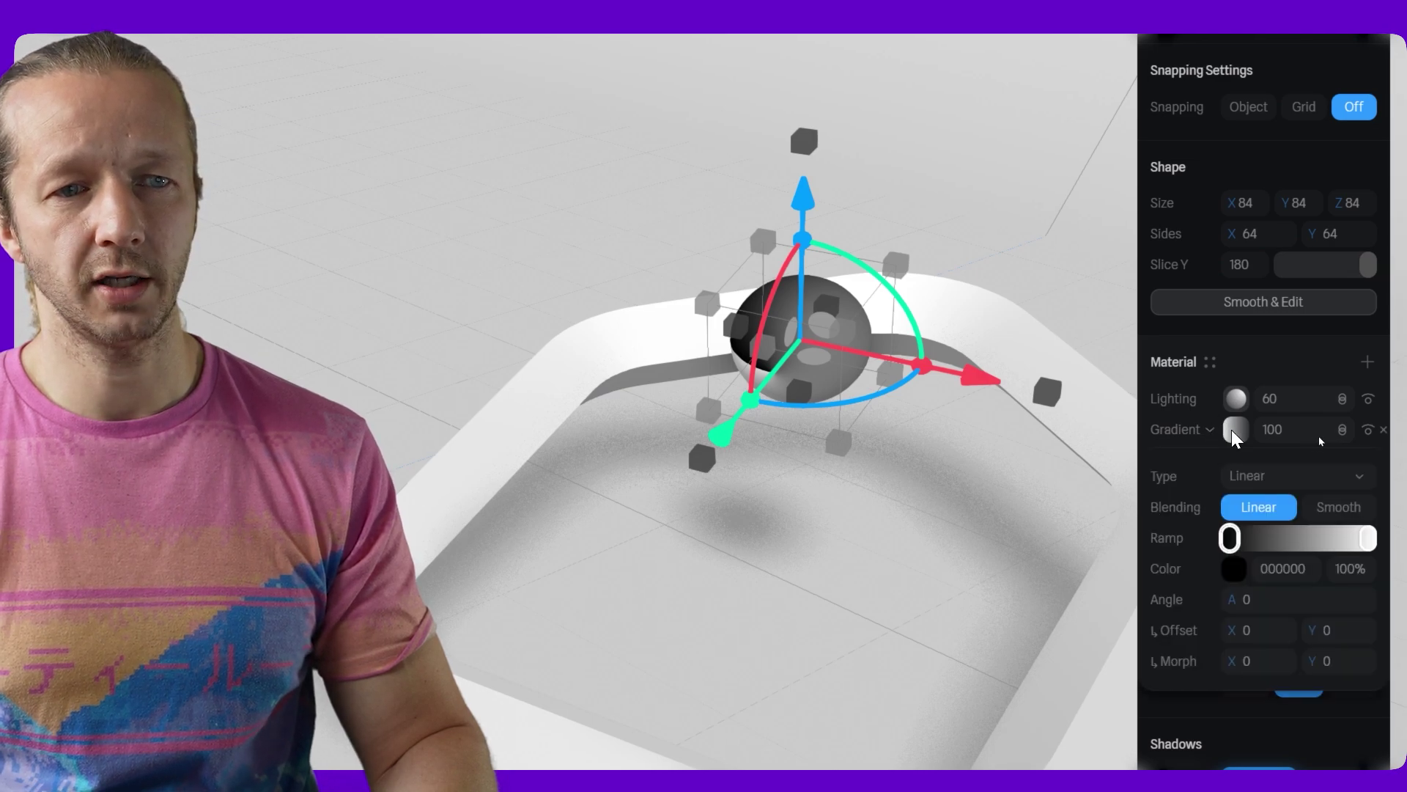
left_click(1244, 481)
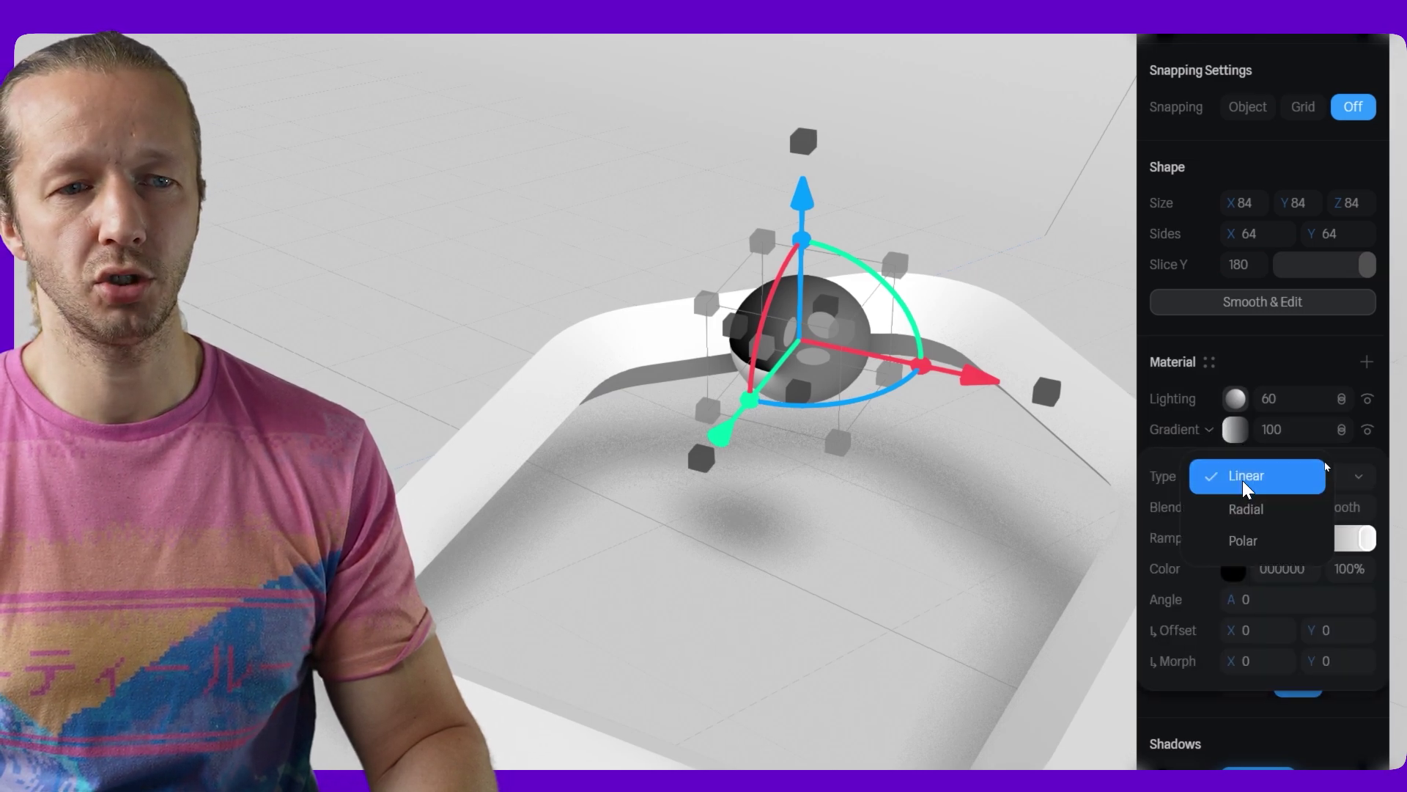
left_click(1249, 506)
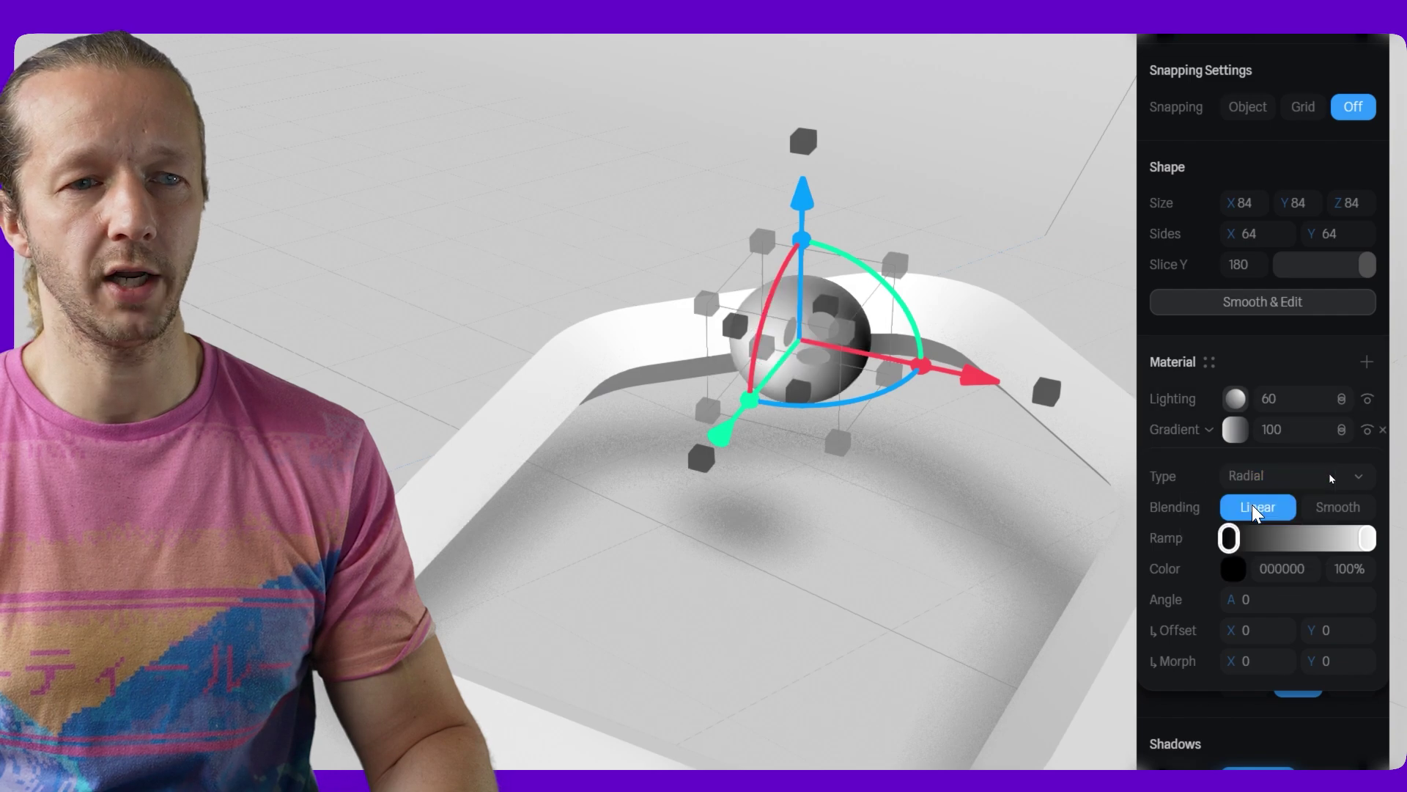
Color the sphere's gradient ramp from purple AC01FF at the start to blue-violet 4500FF at the end.
left_click(1231, 569)
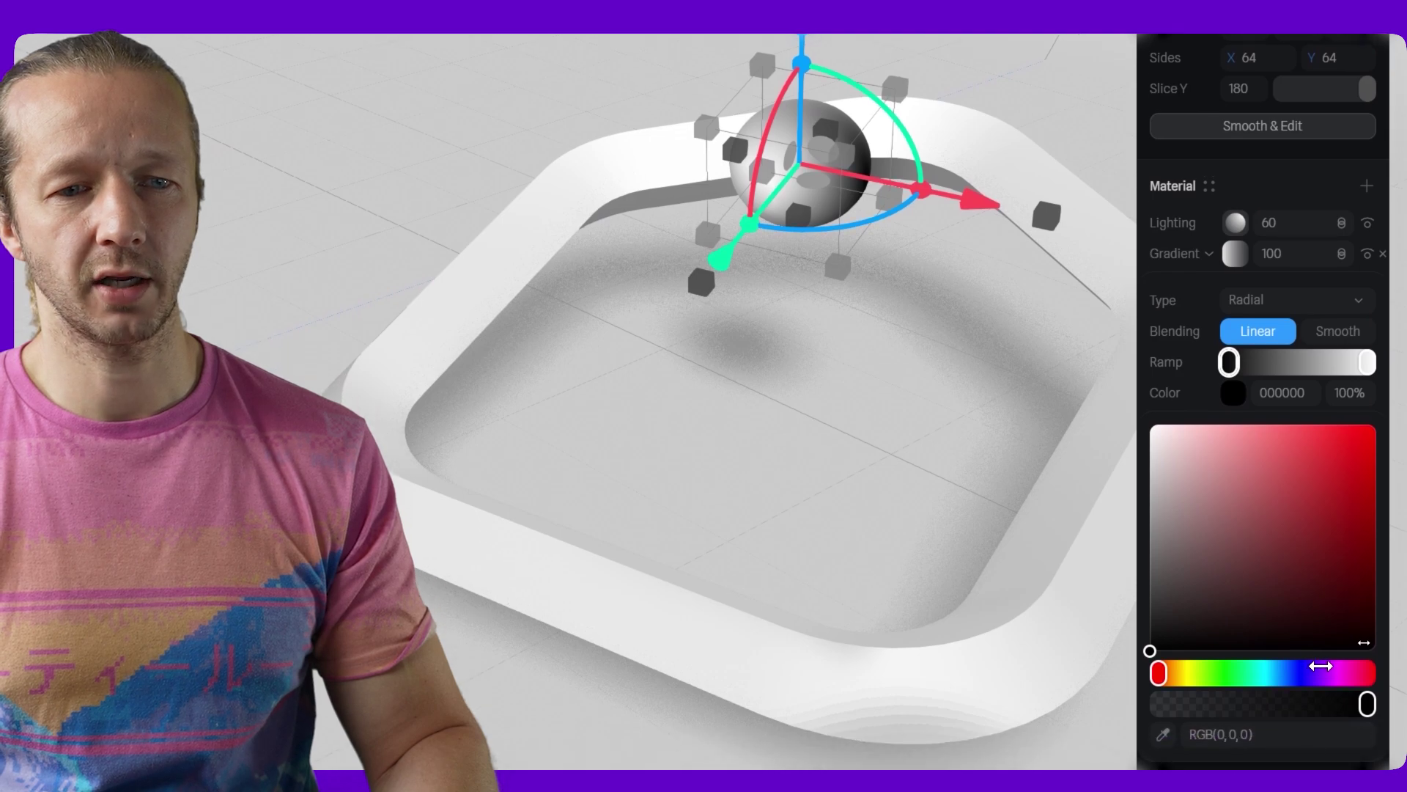
left_click(1321, 666)
left_click(1373, 426)
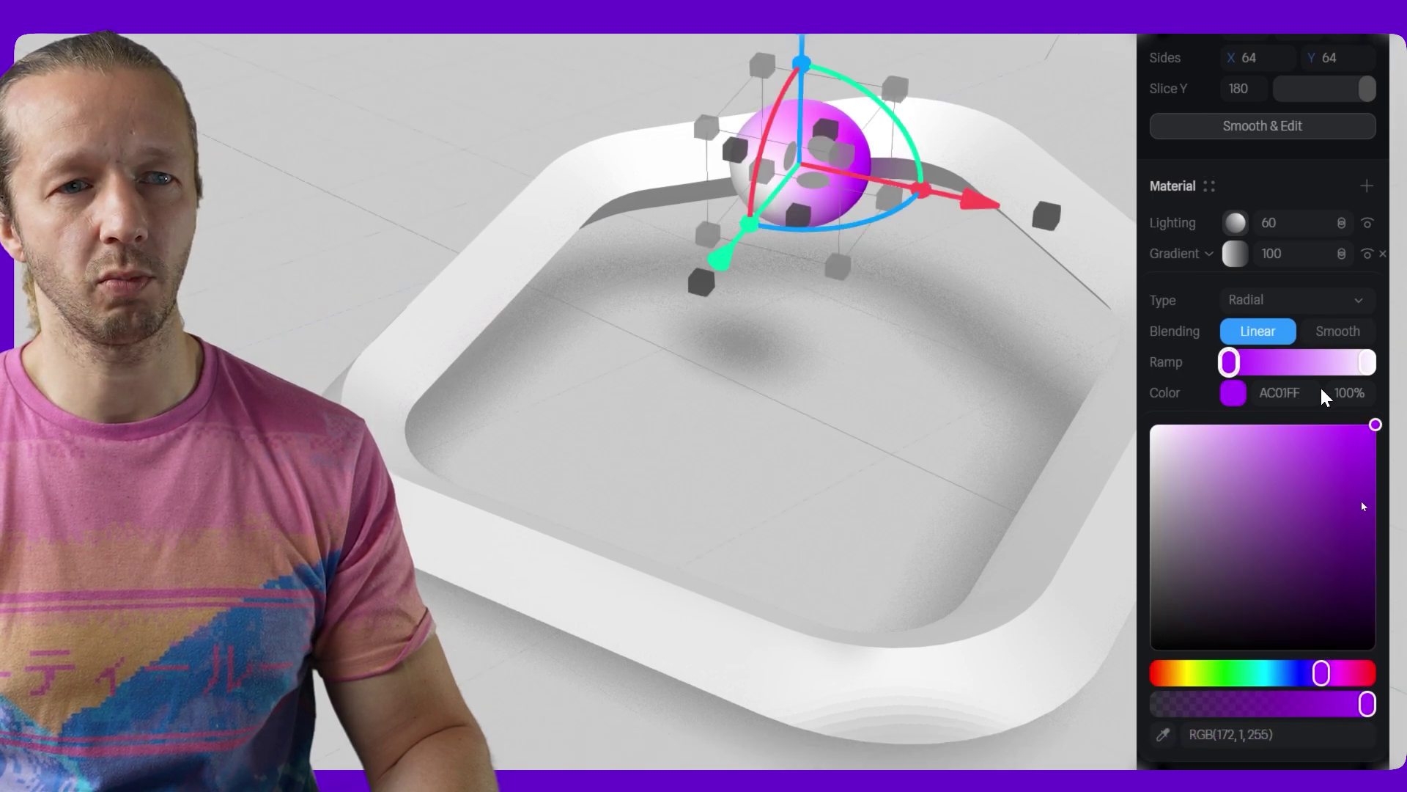
left_click(1364, 361)
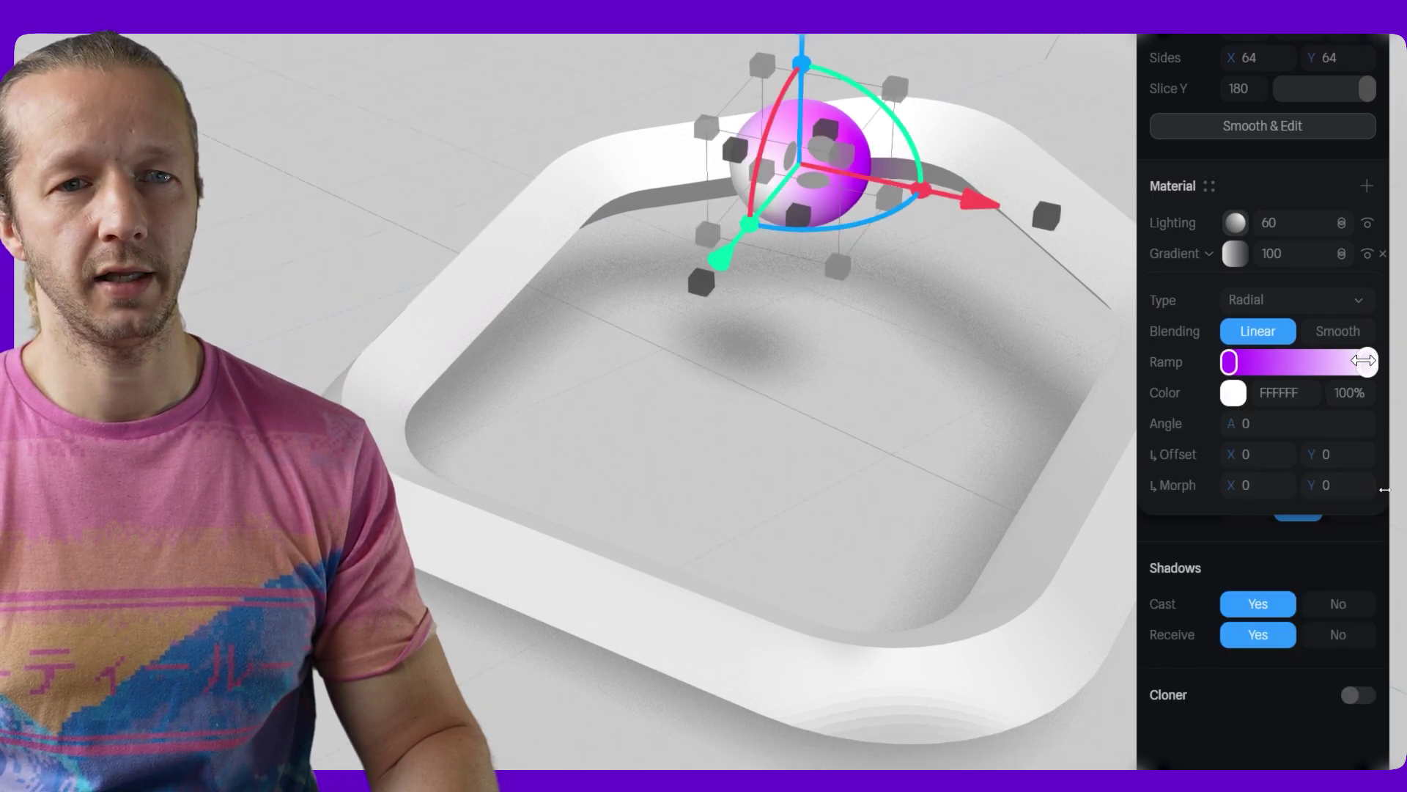
left_click(1233, 393)
left_click(1306, 643)
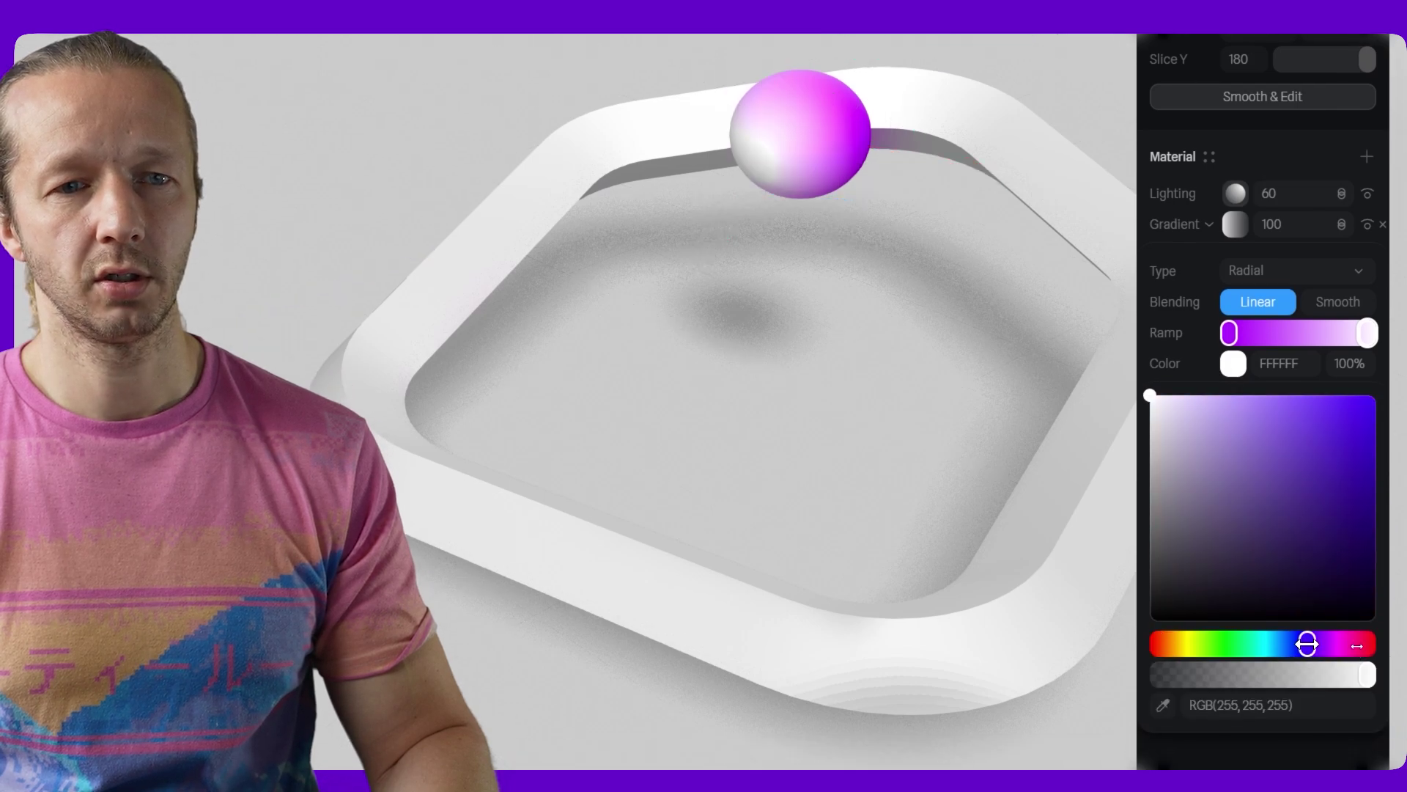
left_click(1375, 395)
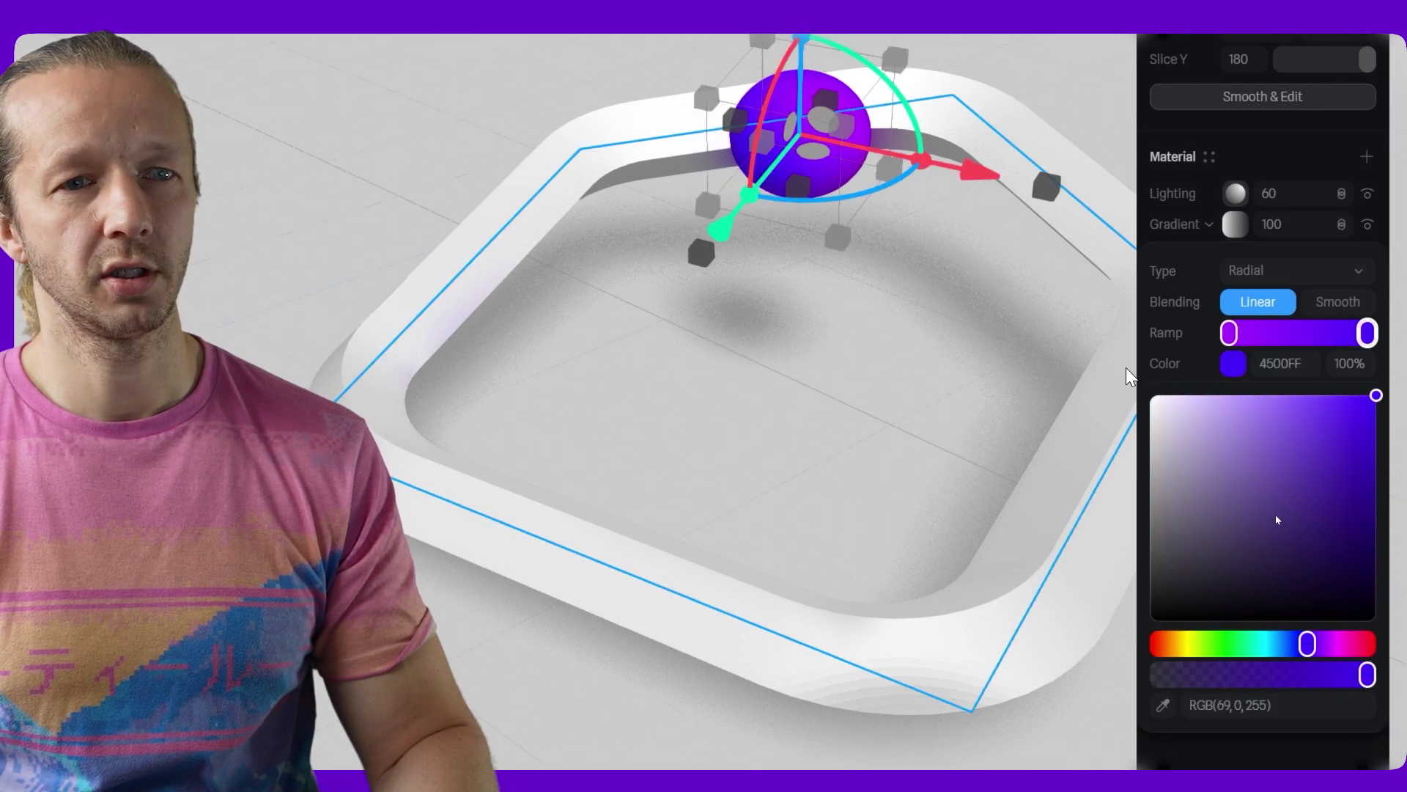
Move the purple stop of the sphere's gradient to about the middle of the ramp.
left_click_drag(1235, 337, 1297, 334)
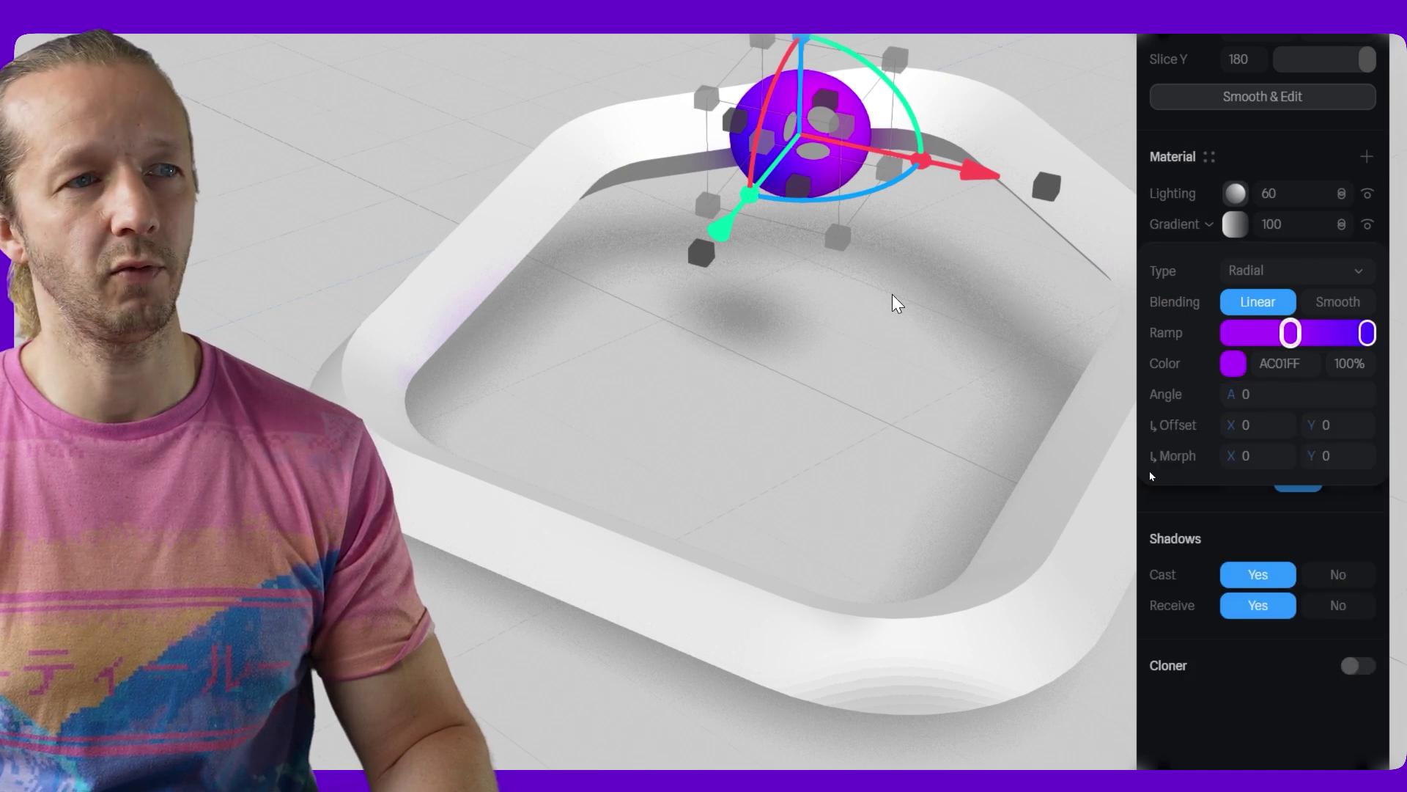
left_click(1132, 466)
left_click_drag(845, 263, 763, 308)
left_click(707, 245)
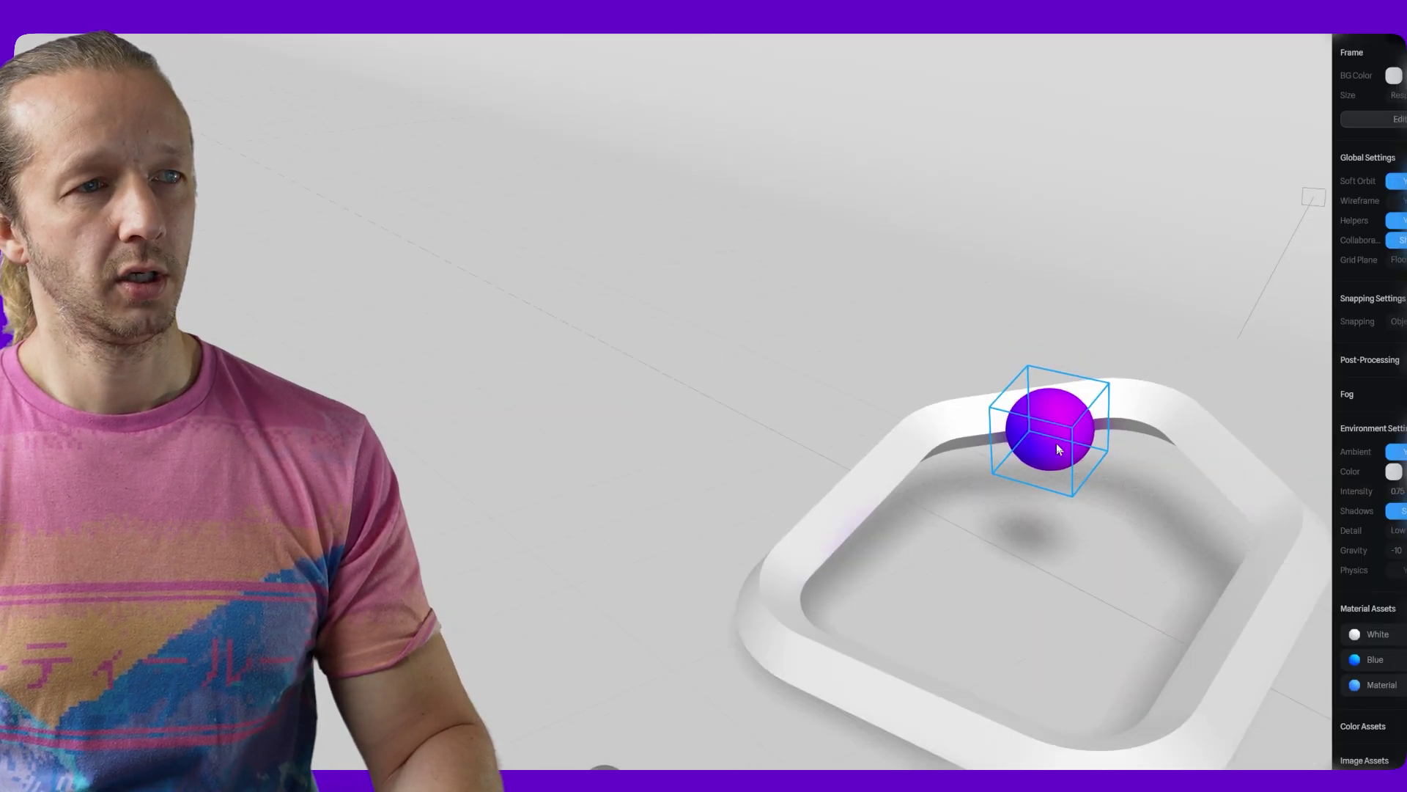
Align the gradient sphere to the Path object.
left_click(608, 264)
left_click_drag(609, 264, 587, 249)
left_click_drag(997, 450, 781, 356)
scroll(781, 356, "up", 3)
mouse_move(785, 405)
left_mouse_down()
mouse_move(811, 405)
mouse_move(781, 415)
left_mouse_up()
left_click(755, 287)
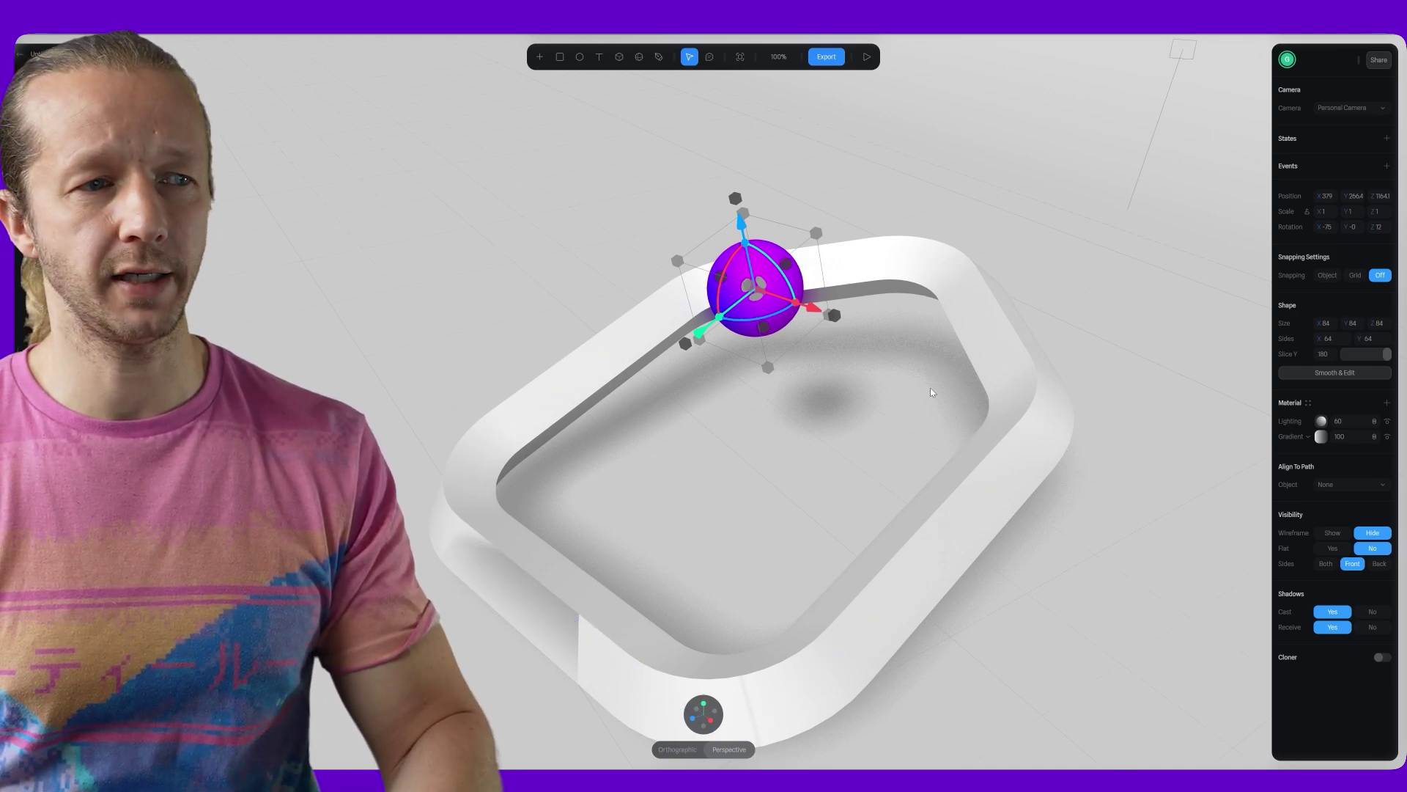
middle_click_drag(869, 381, 1180, 441)
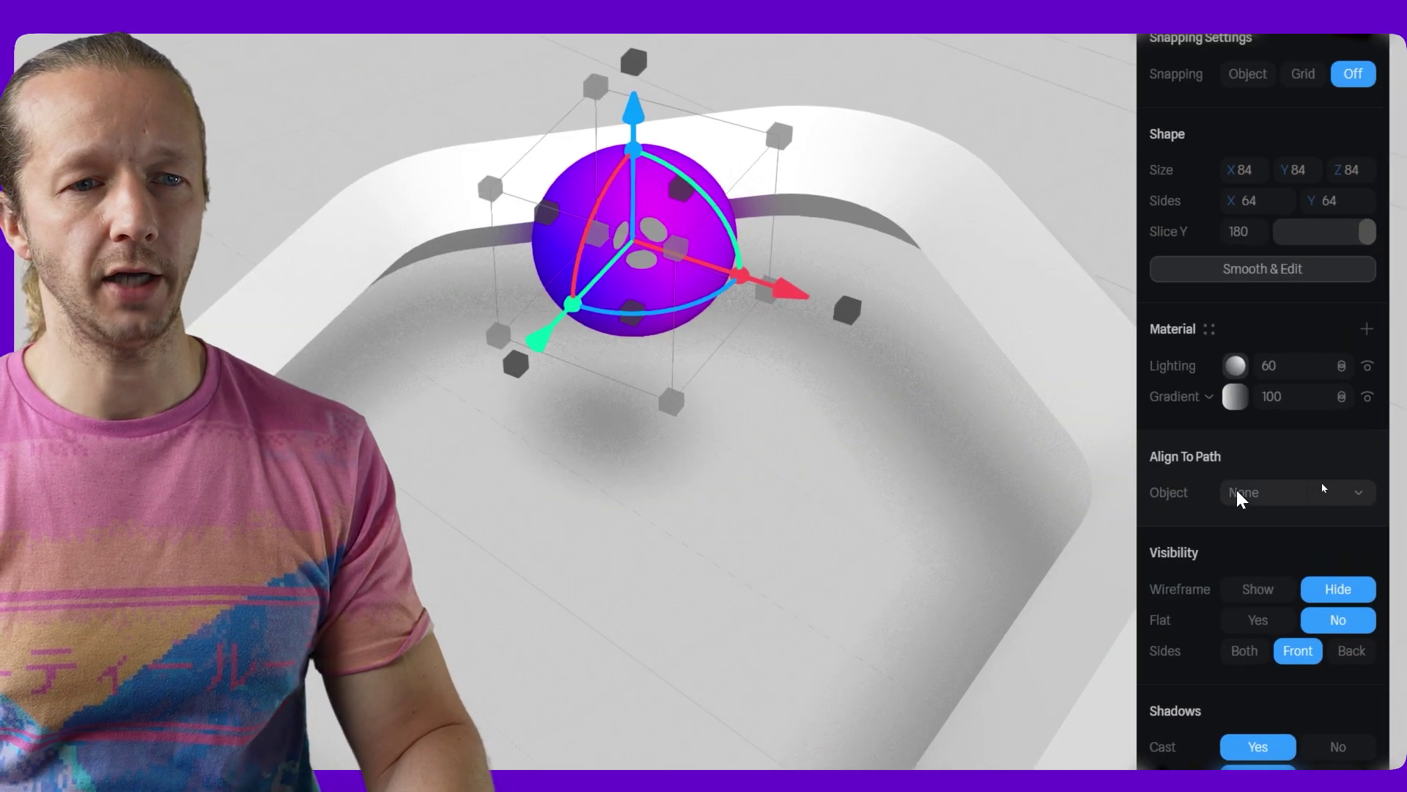
left_click(1324, 484)
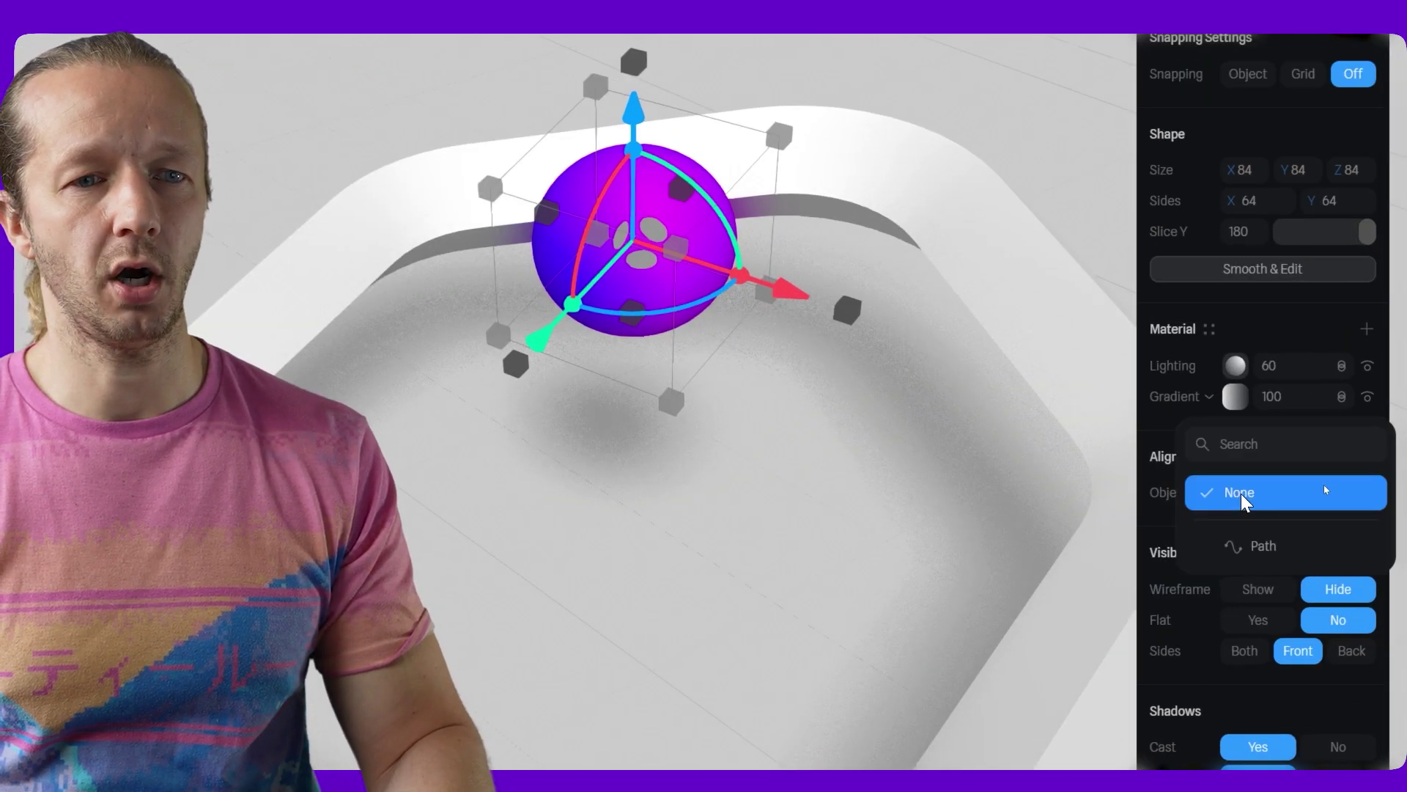
left_click(1255, 546)
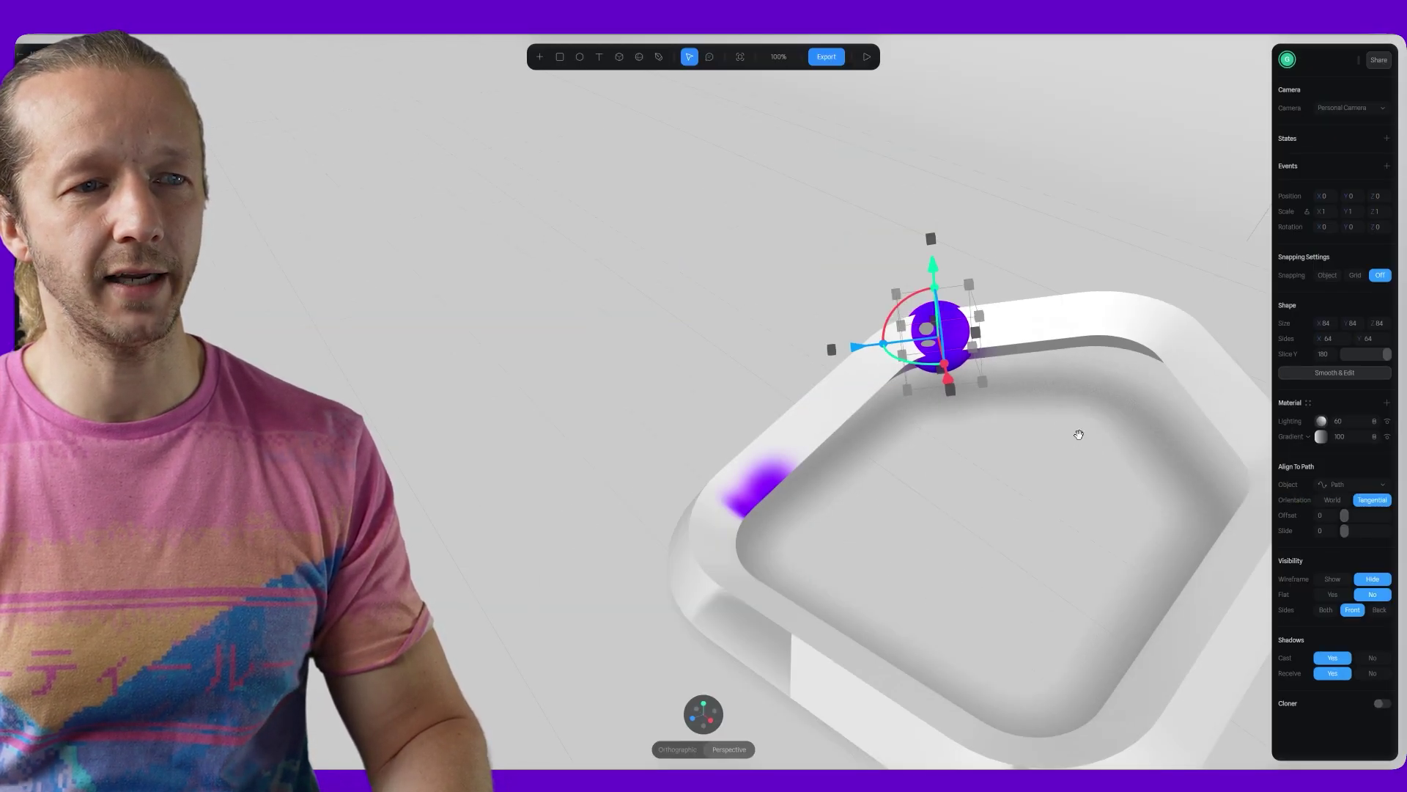
Try shifting the sphere's offset along the path and set its alignment object back to None.
scroll(1079, 435, "down", 5)
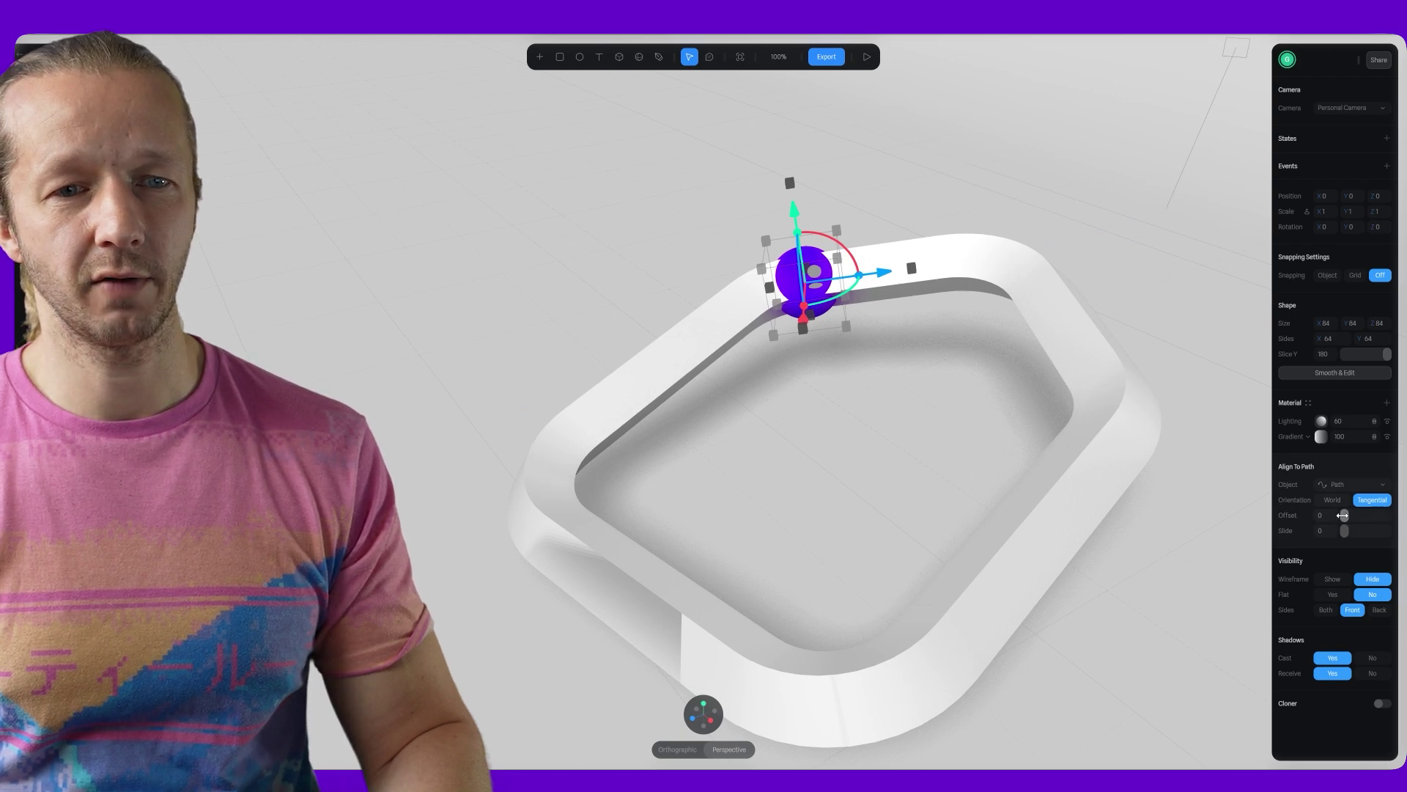
mouse_move(1343, 515)
left_mouse_down()
mouse_move(1390, 510)
mouse_move(1343, 515)
left_mouse_up()
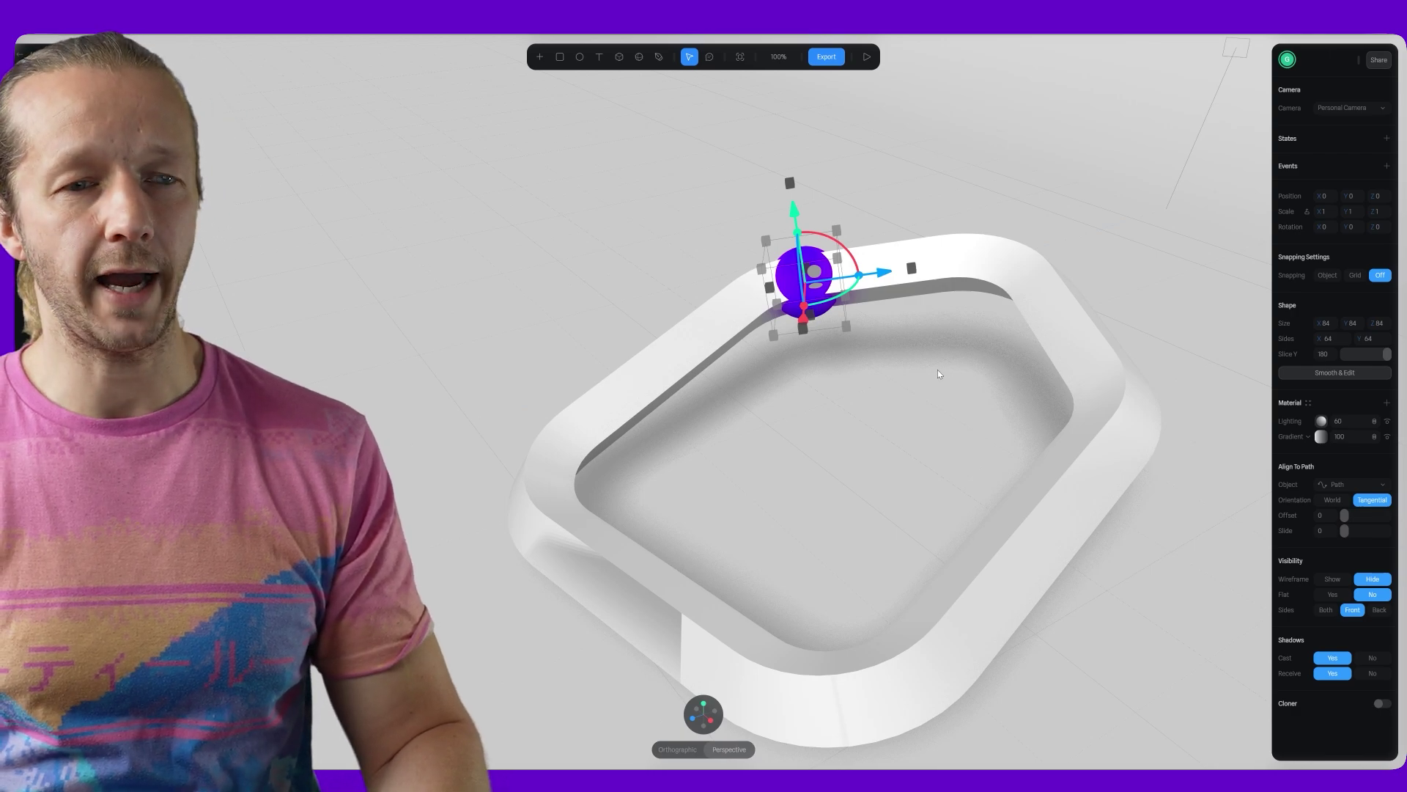
left_click(1328, 483)
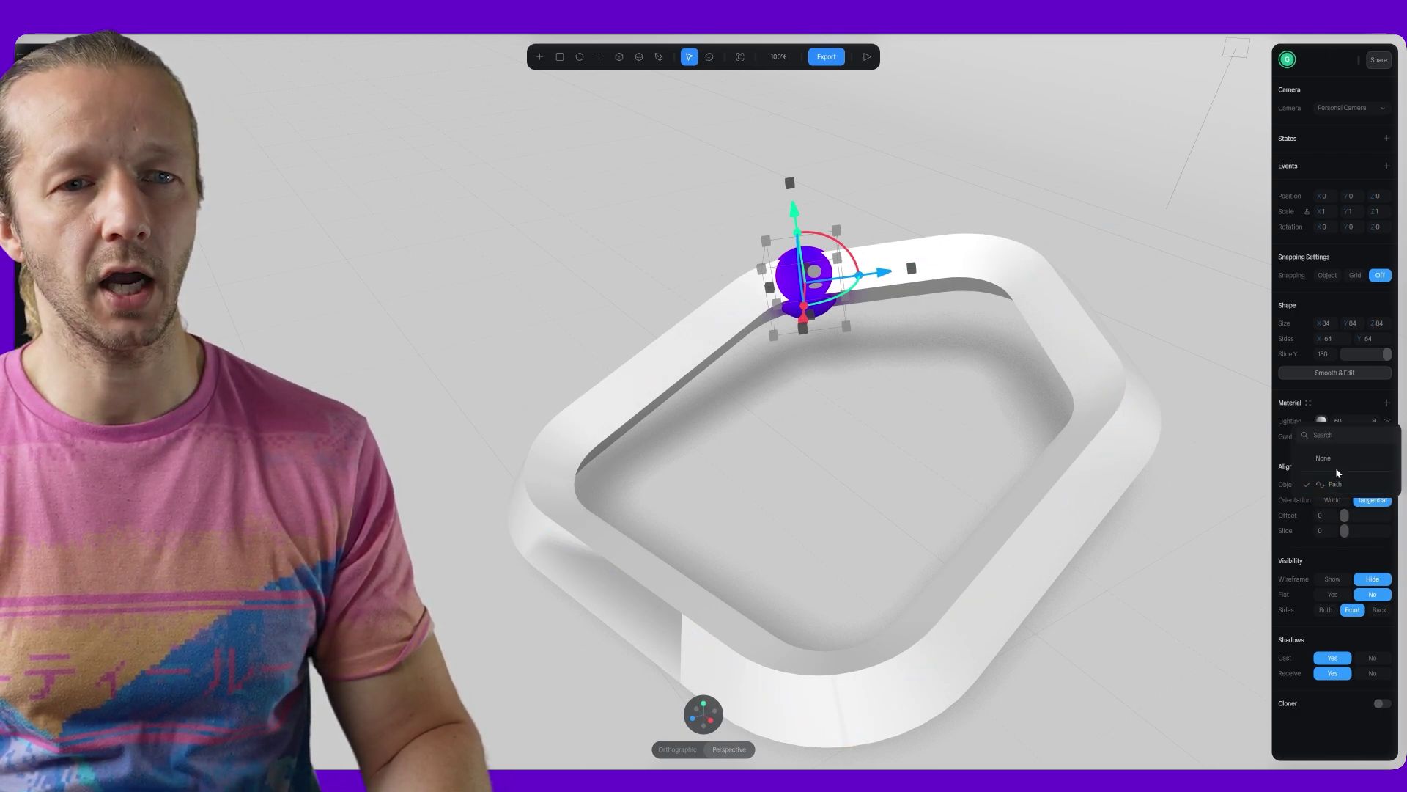
left_click(1336, 461)
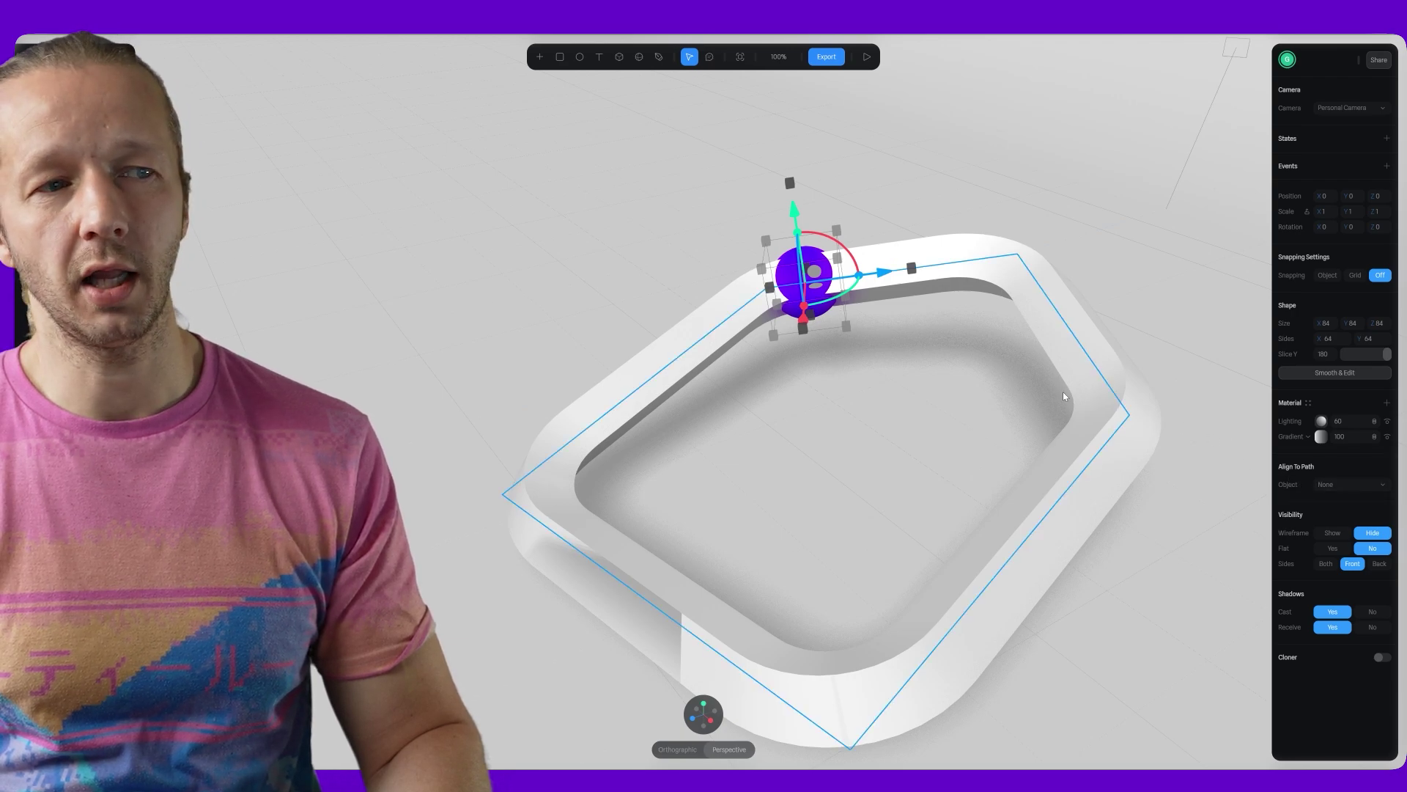
Raise the sphere so it rests above the path and put it into a group.
mouse_move(798, 218)
left_mouse_down()
mouse_move(787, 160)
mouse_move(793, 190)
left_mouse_up()
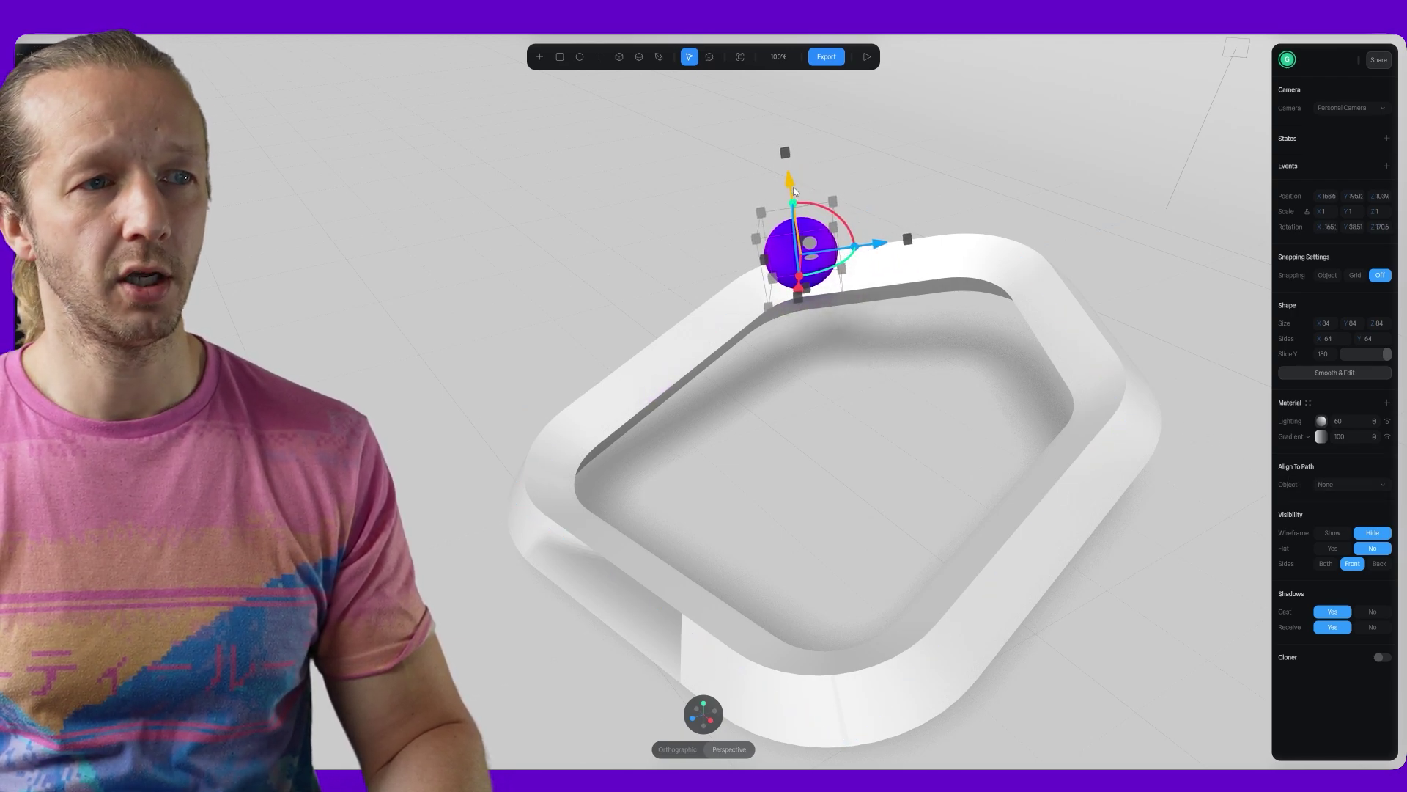
left_click(810, 230)
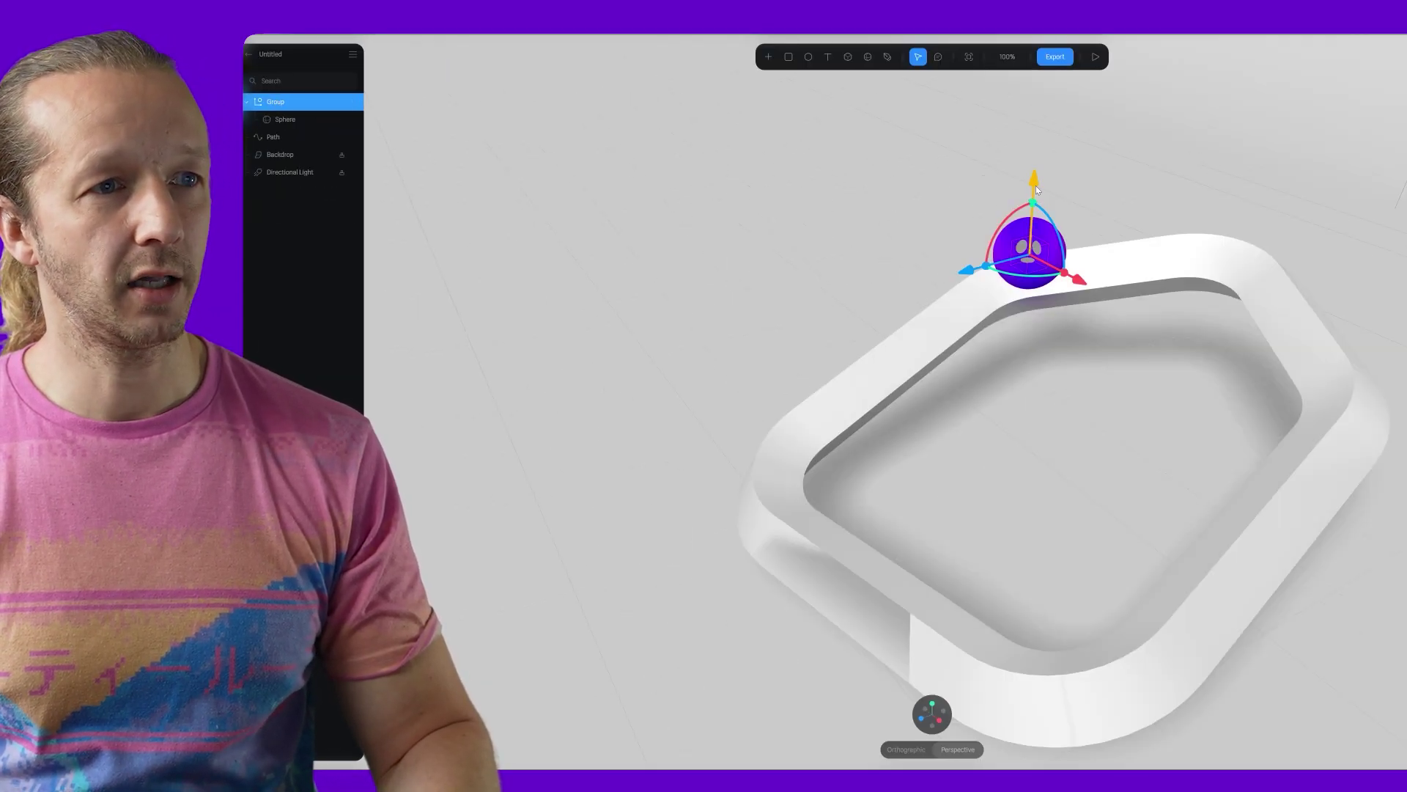
Lower the group's pivot below the sphere and align the group to the Path object with tangential orientation.
left_click_drag(1037, 191, 1031, 252)
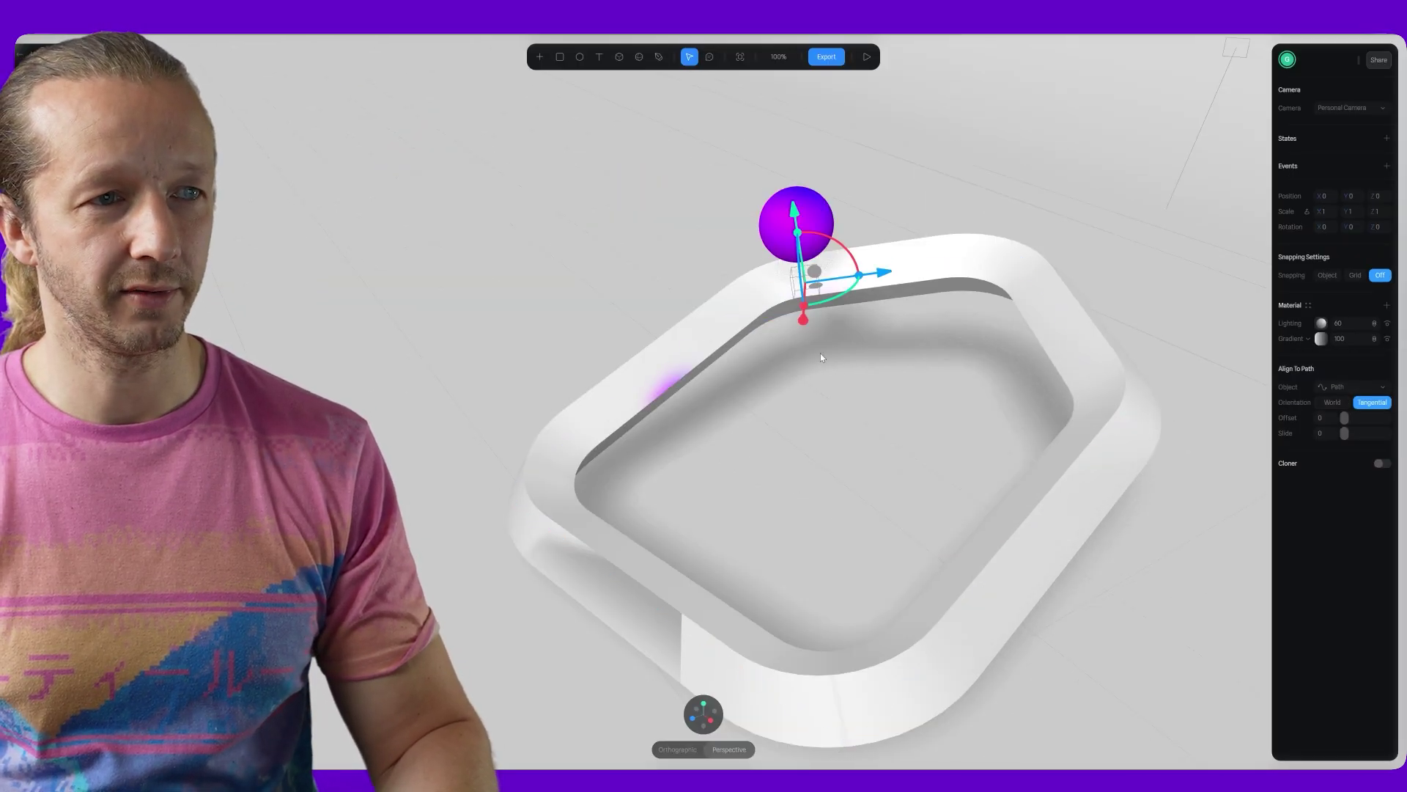
mouse_move(820, 356)
right_mouse_down()
mouse_move(911, 324)
mouse_move(977, 327)
mouse_move(816, 336)
right_mouse_up()
left_click(1342, 387)
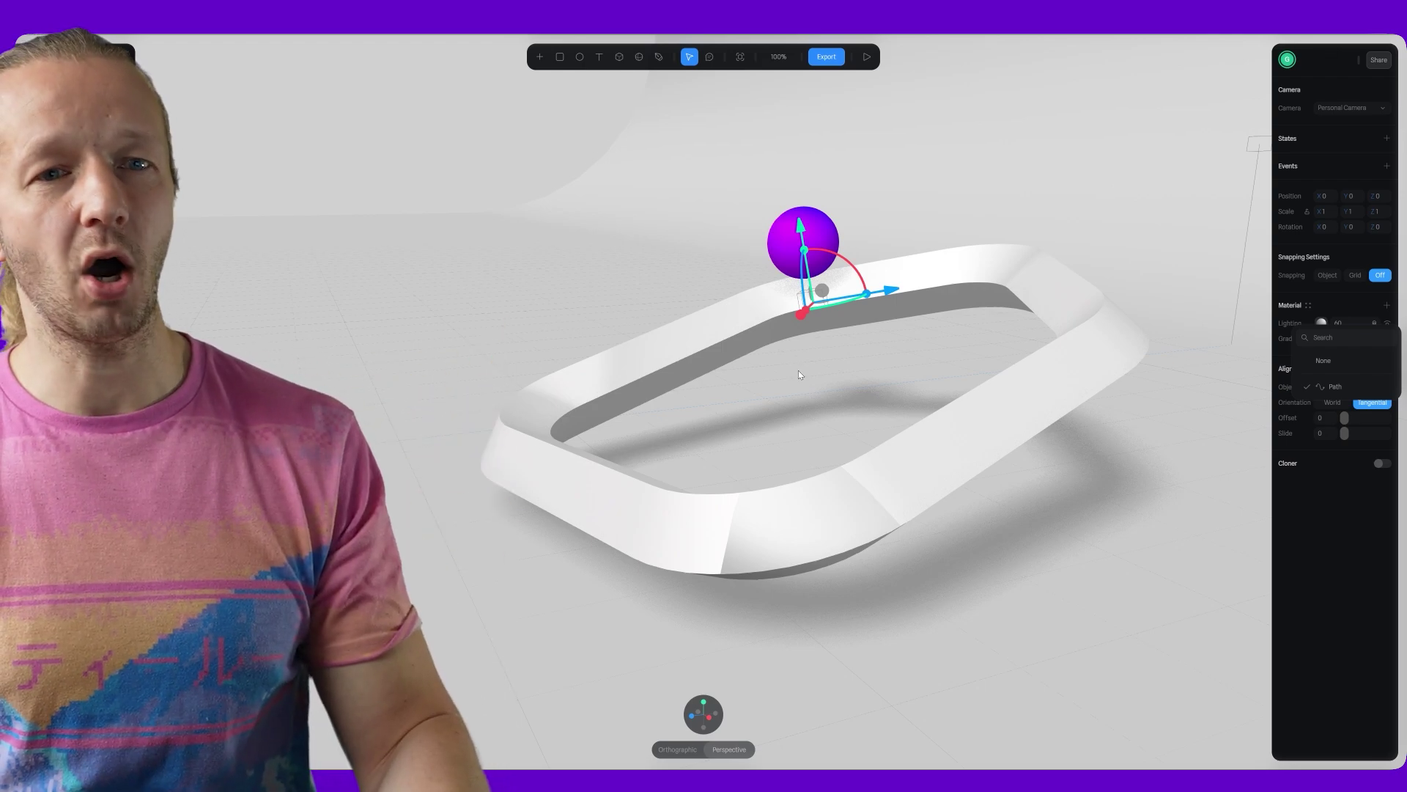
left_click(811, 282)
left_click(808, 254)
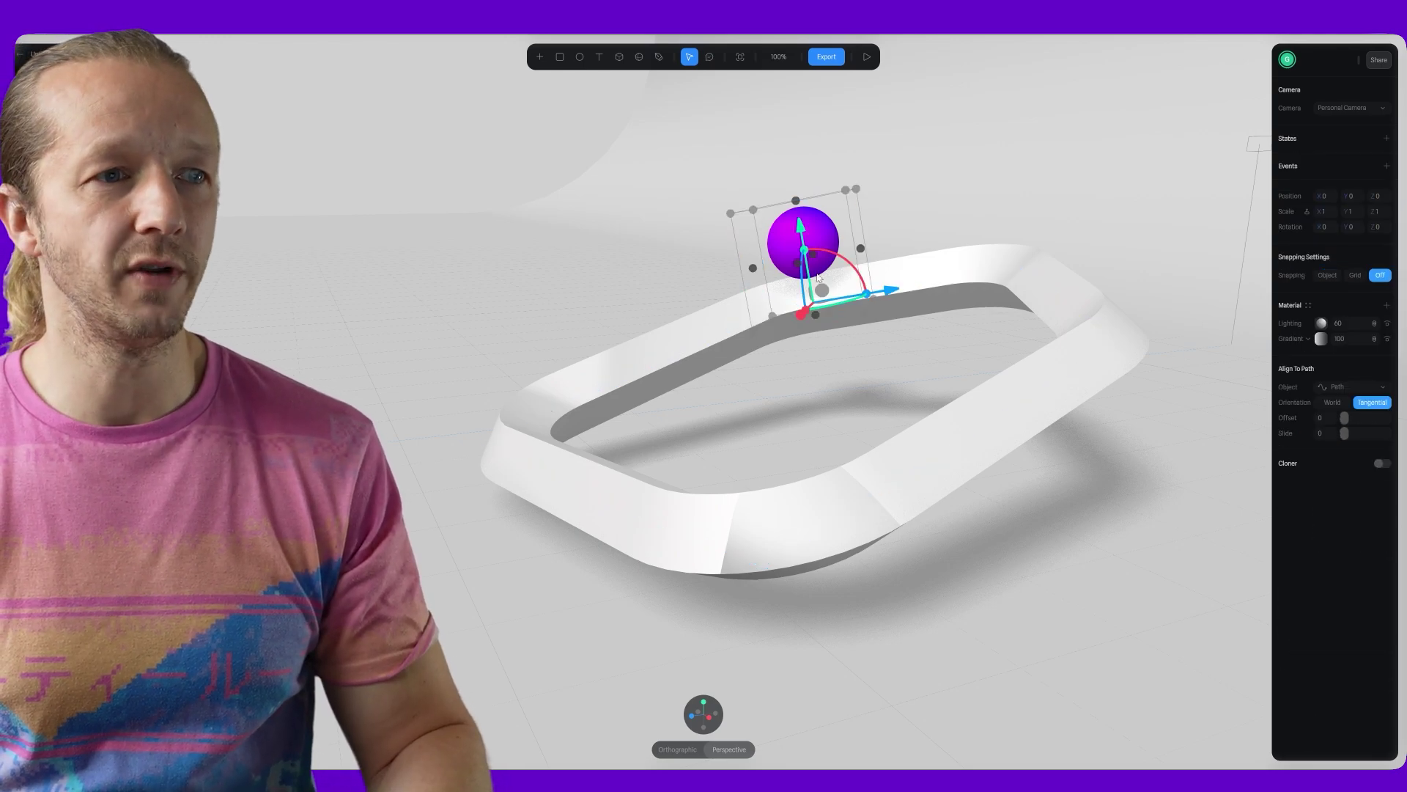
Try moving the sphere's group along the path with the offset and slide values, returning both to 0.
mouse_move(824, 366)
right_mouse_down()
mouse_move(930, 377)
mouse_move(831, 384)
right_mouse_up()
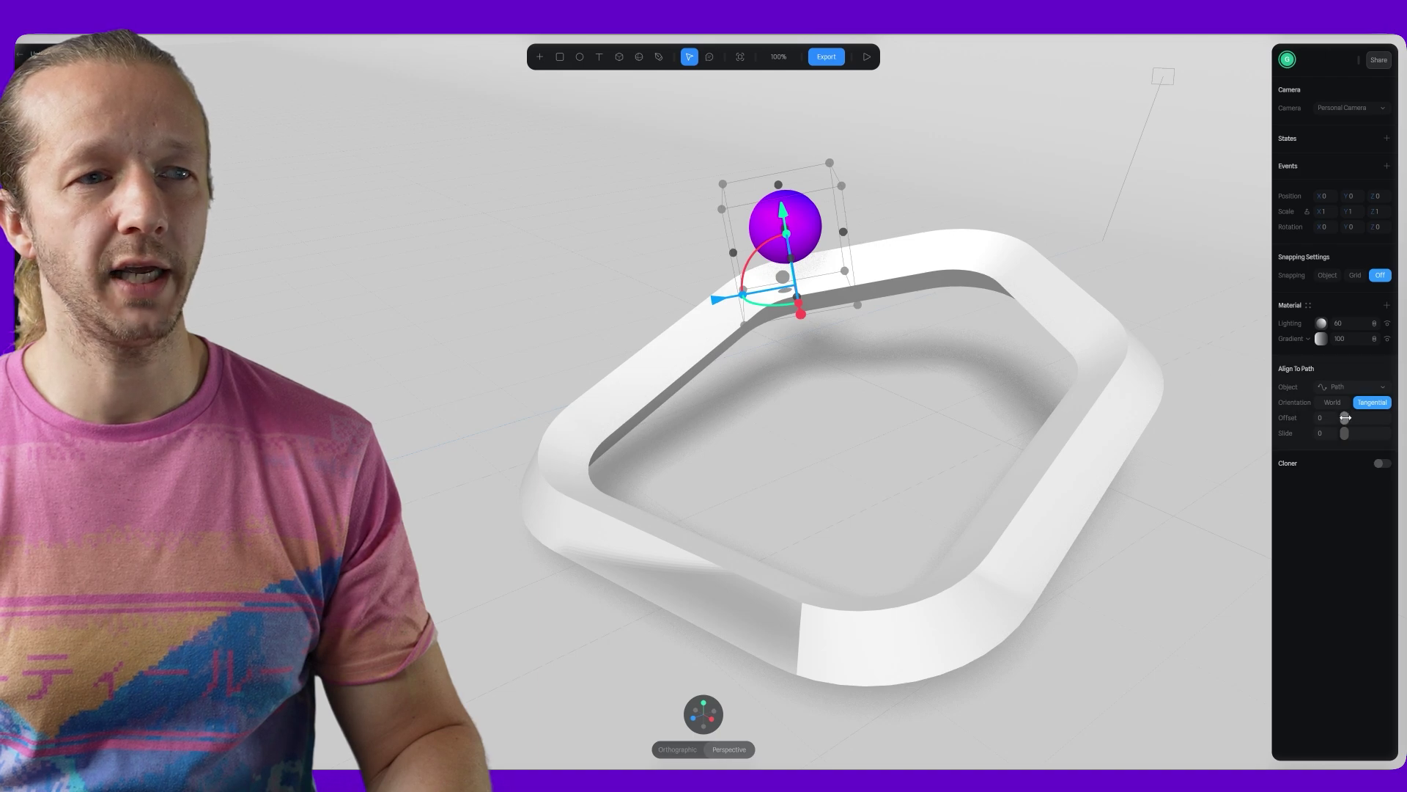
mouse_move(1346, 417)
left_mouse_down()
mouse_move(1365, 417)
mouse_move(1341, 422)
left_mouse_up()
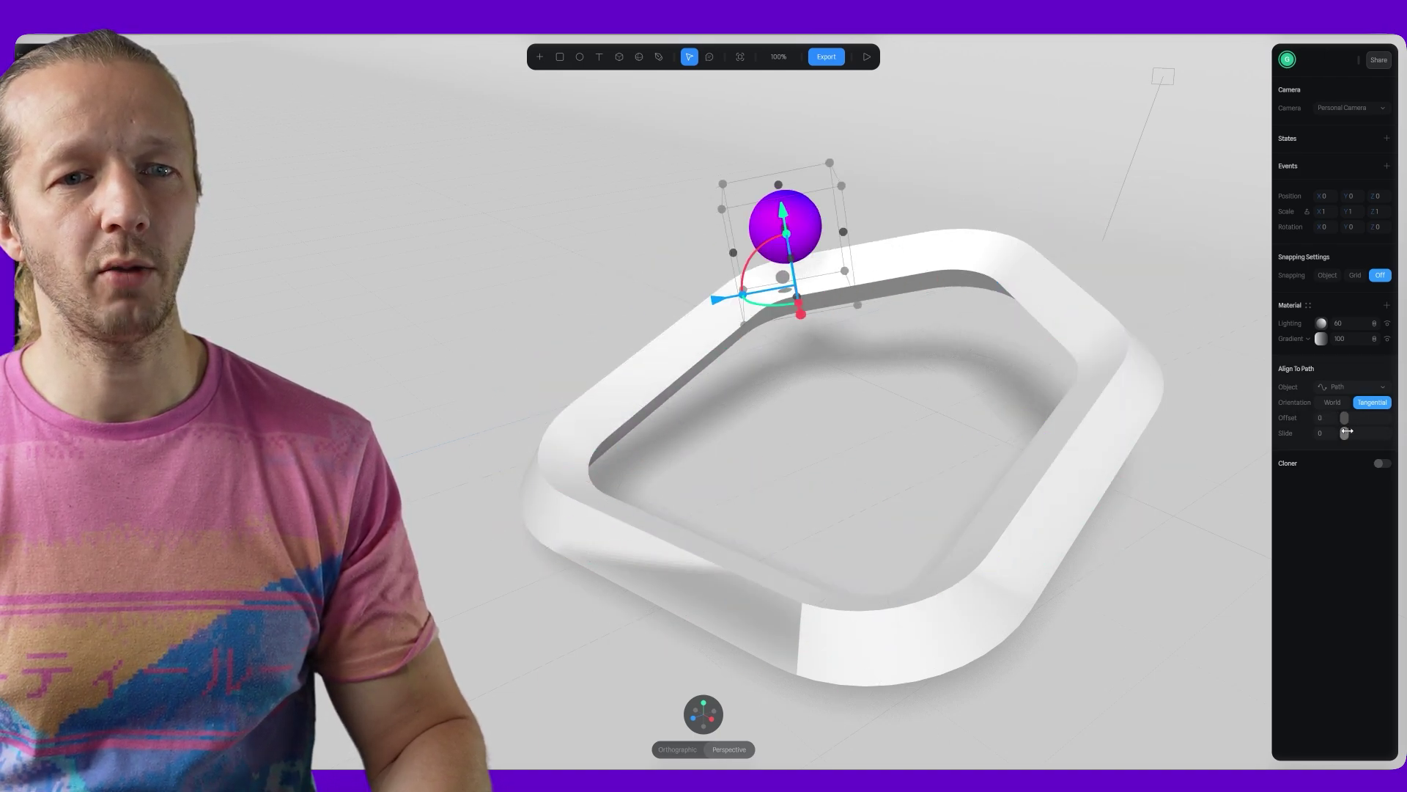
middle_click_drag(964, 370, 1131, 477)
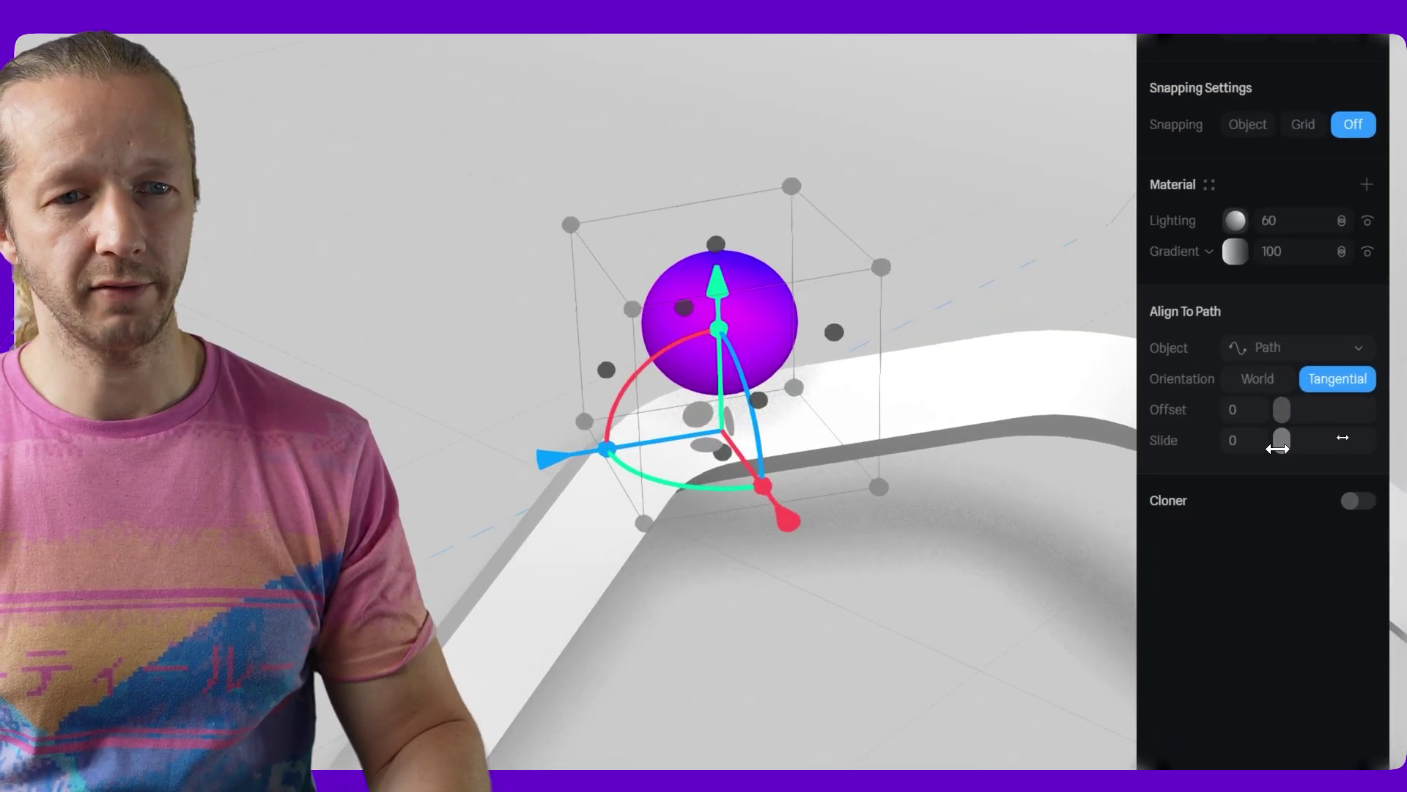
mouse_move(1278, 449)
left_mouse_down()
mouse_move(1300, 447)
mouse_move(1290, 411)
mouse_move(1269, 442)
left_mouse_up()
left_click_drag(958, 450, 849, 475)
left_click(450, 487)
left_click_drag(470, 484, 493, 473)
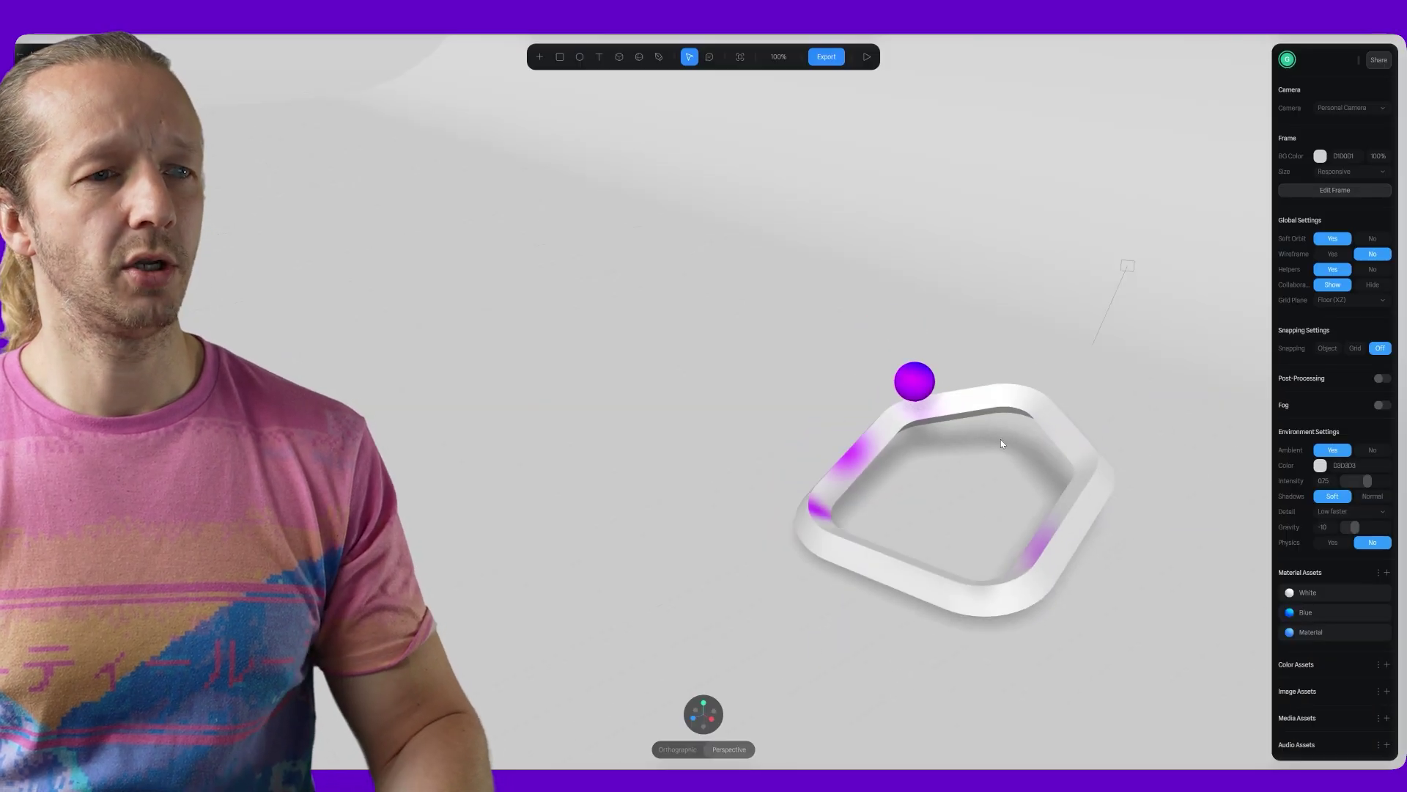
left_click_drag(594, 451, 311, 492)
scroll(856, 459, "up", 3)
left_click(833, 441)
left_click_drag(833, 441, 788, 429)
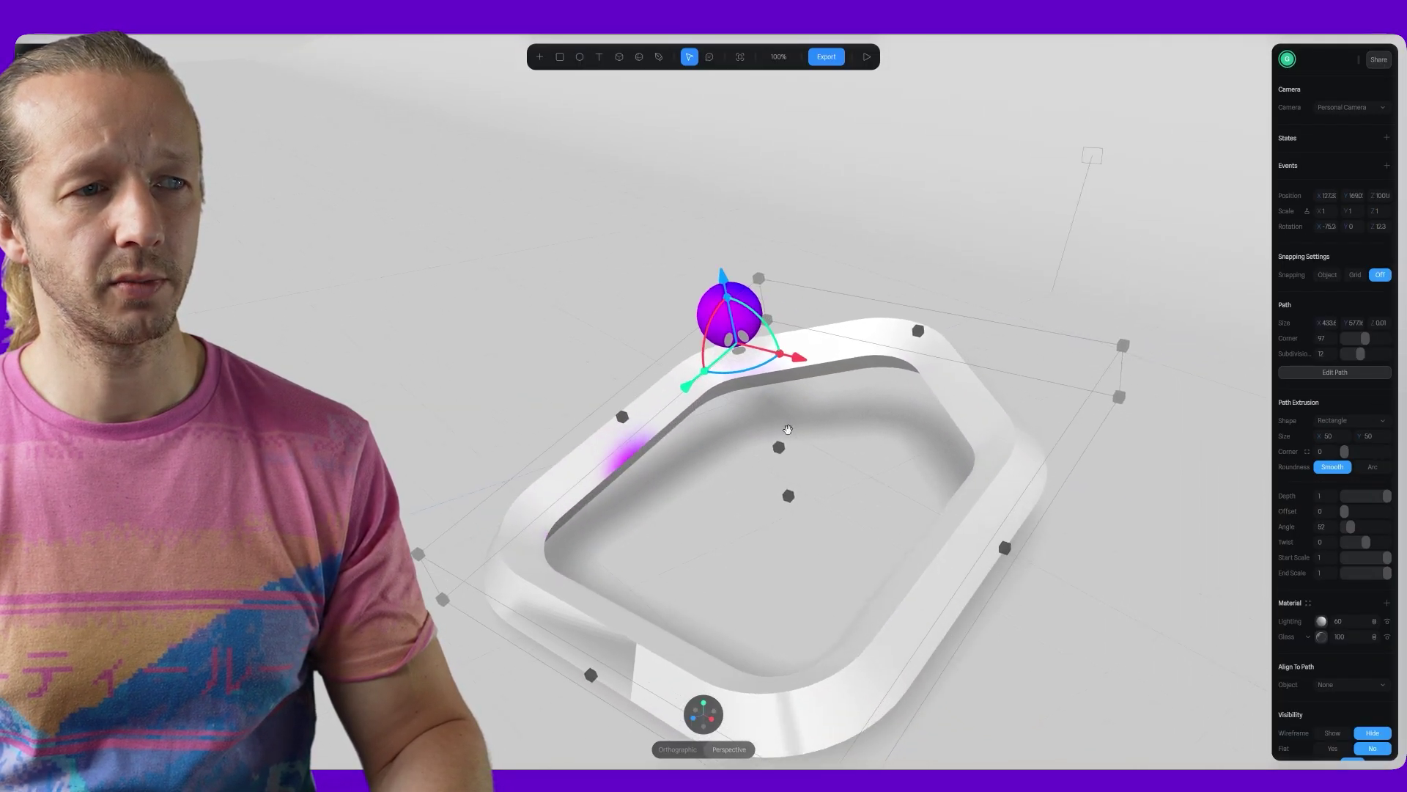
Add a second state to the sphere's group and set the path alignment offset to 1 in that state.
left_click(747, 297)
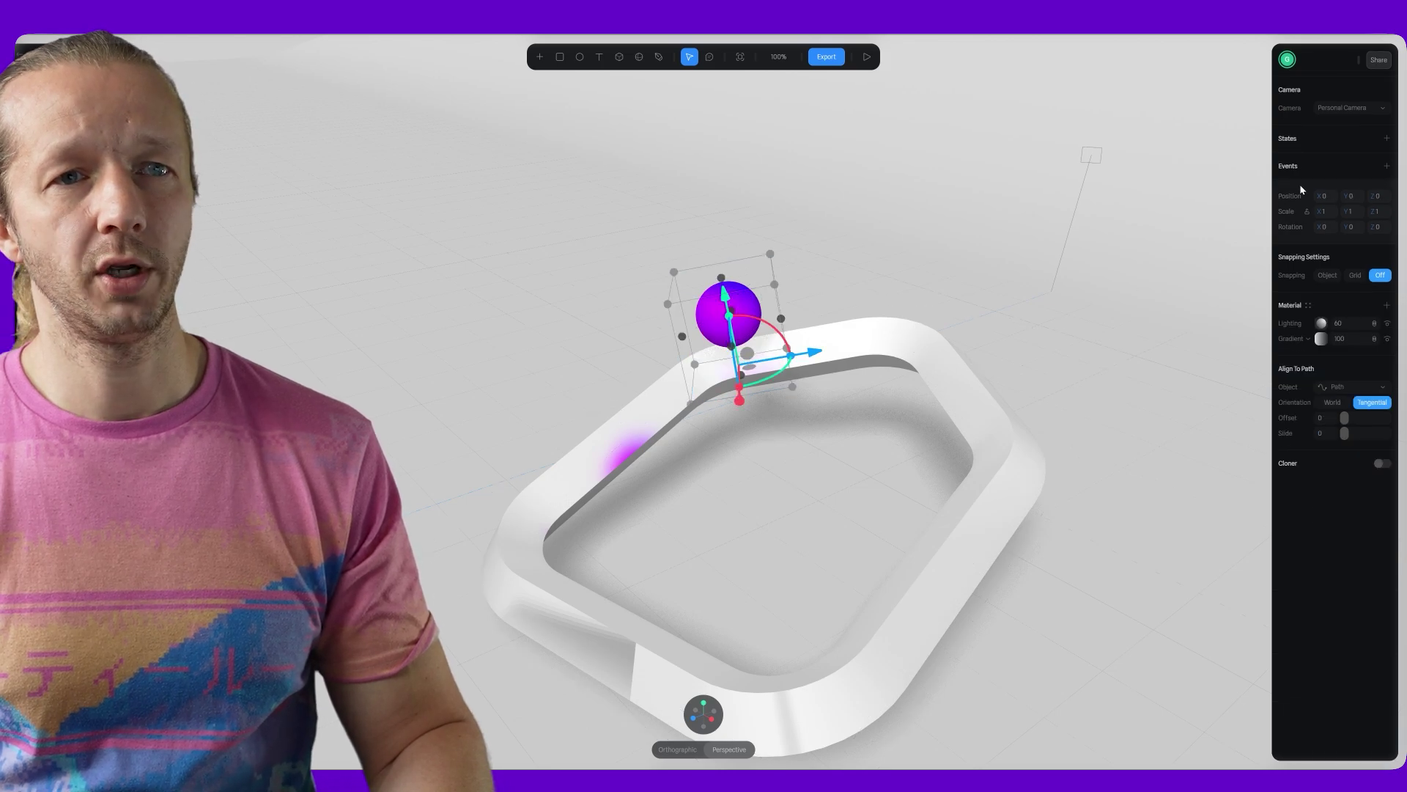
left_click_drag(945, 299, 1210, 230)
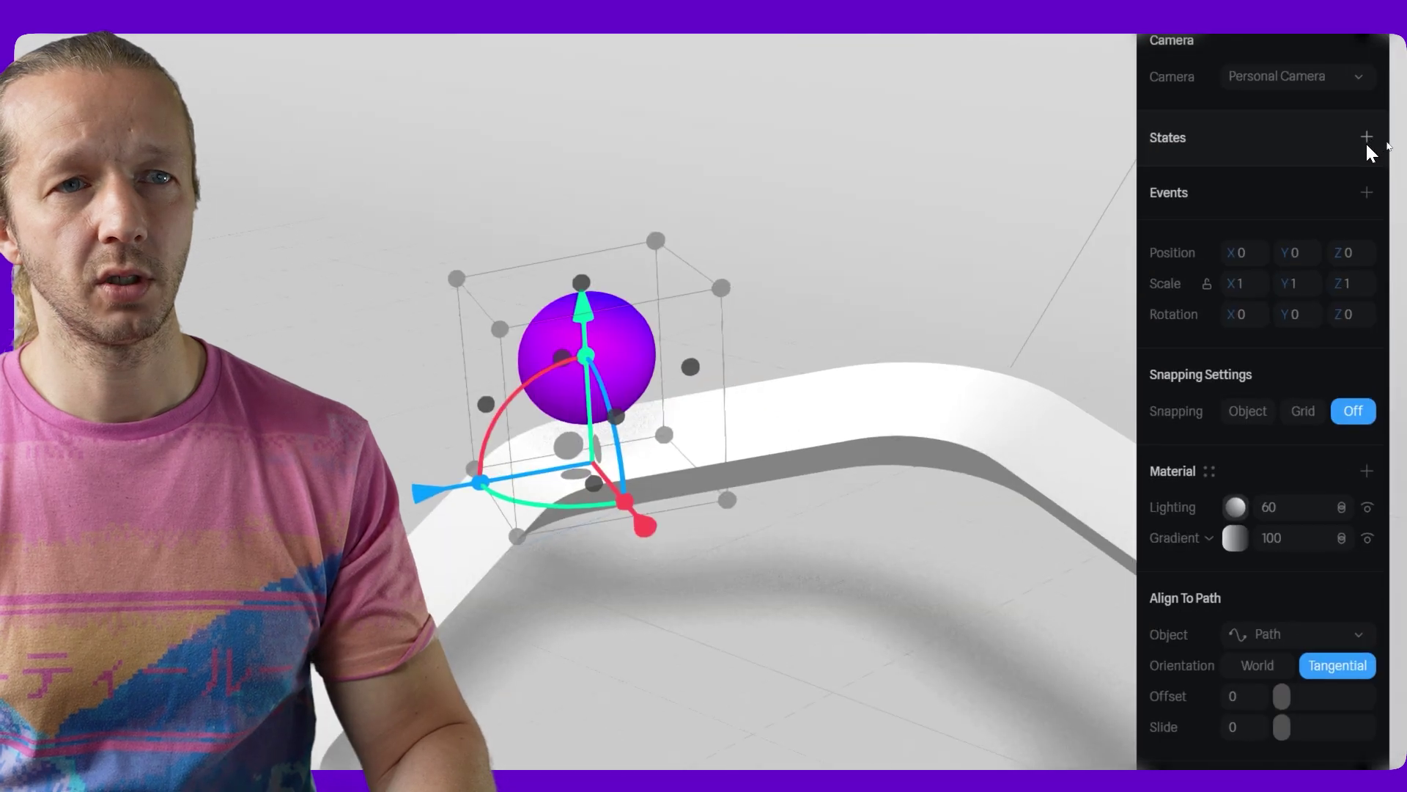
left_click(1367, 137)
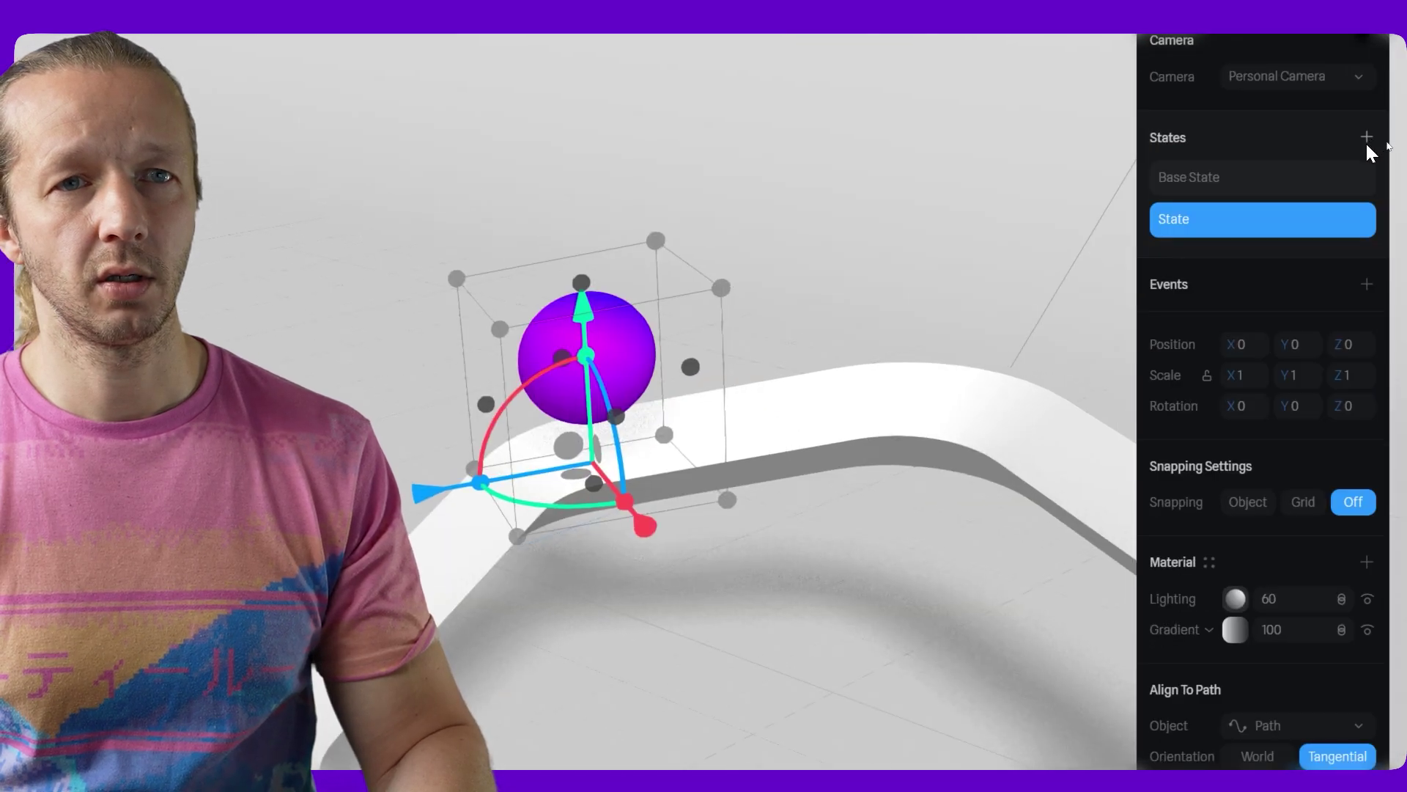
left_click(1284, 181)
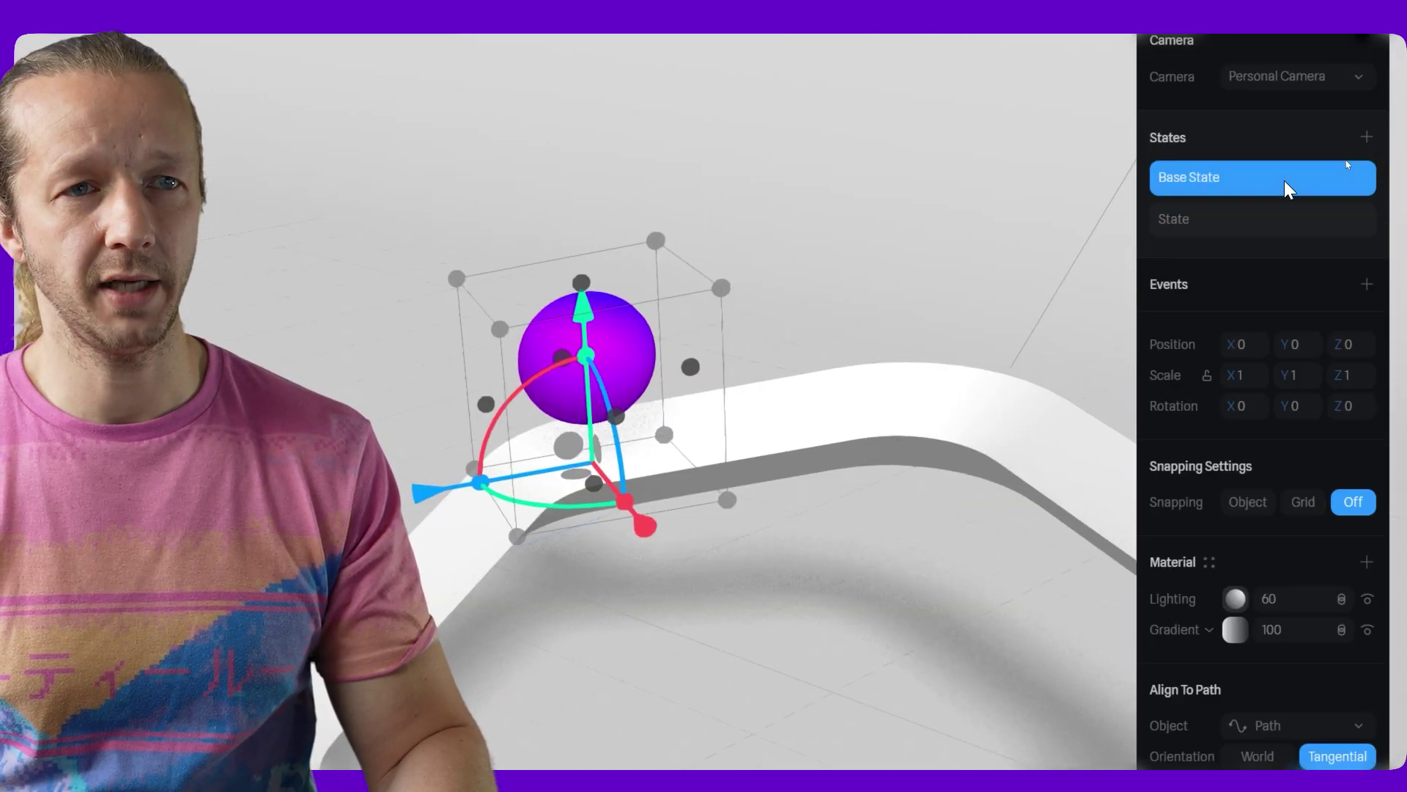
left_click(1282, 219)
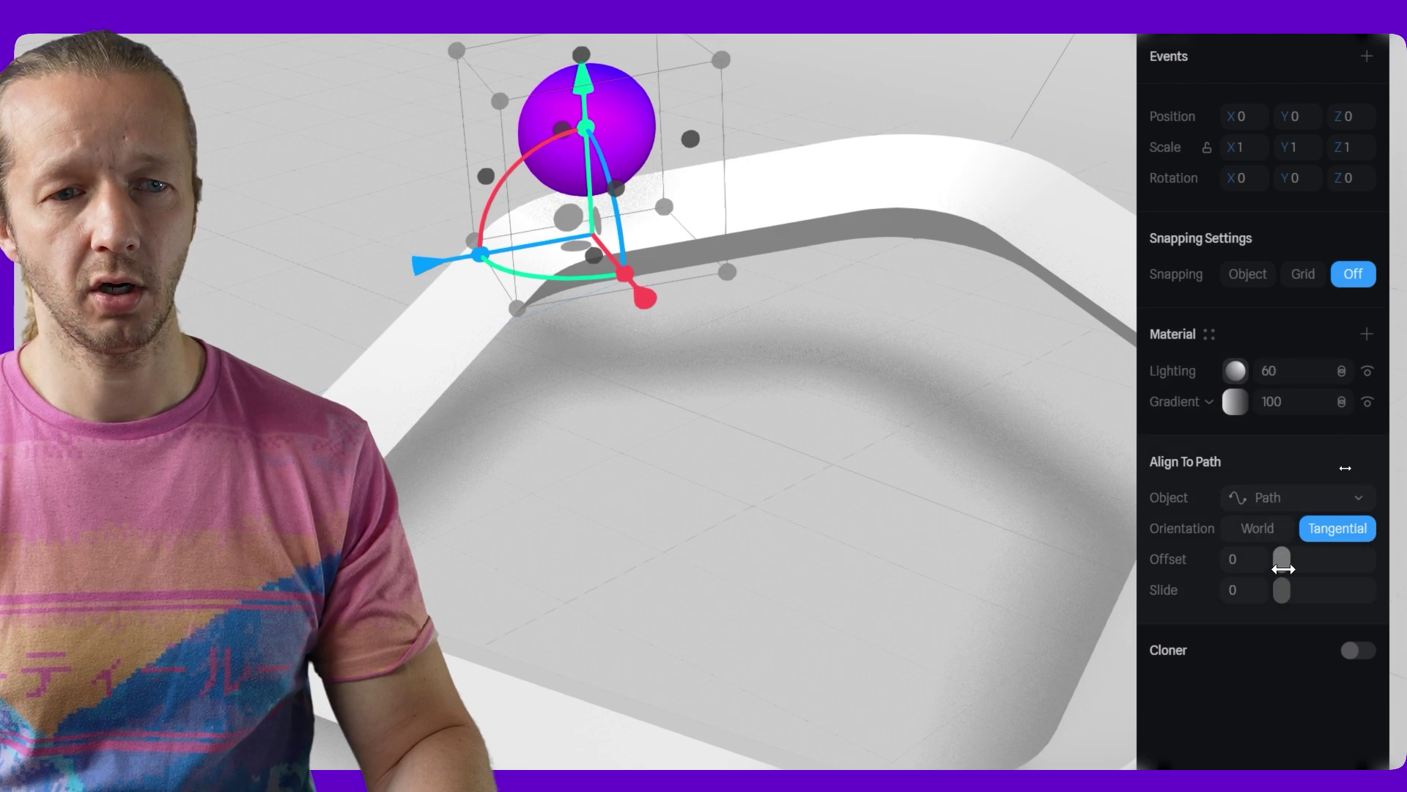
left_click_drag(1282, 569, 1382, 567)
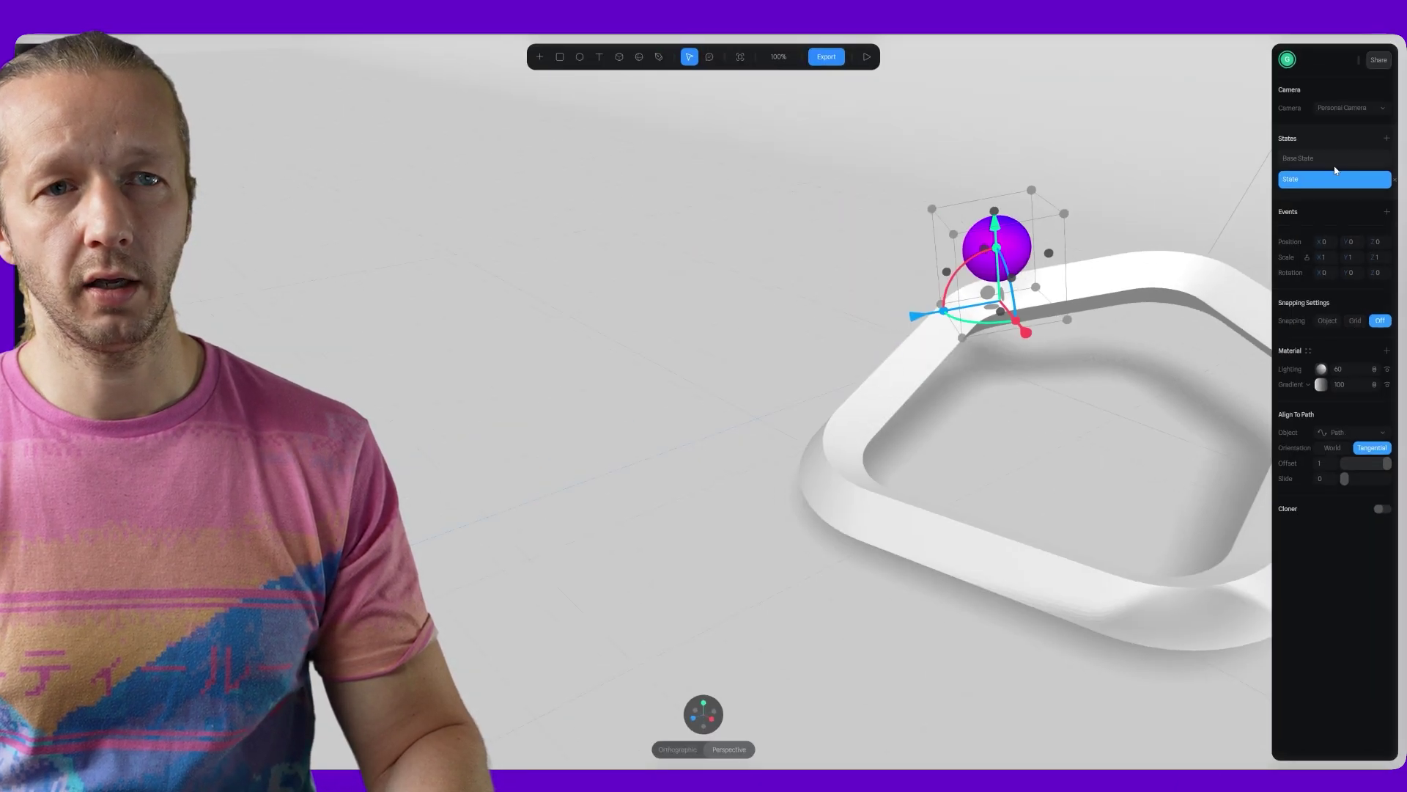
Compare the group's Base State and State by switching between them, ending on State.
left_click(1334, 159)
left_click(1333, 178)
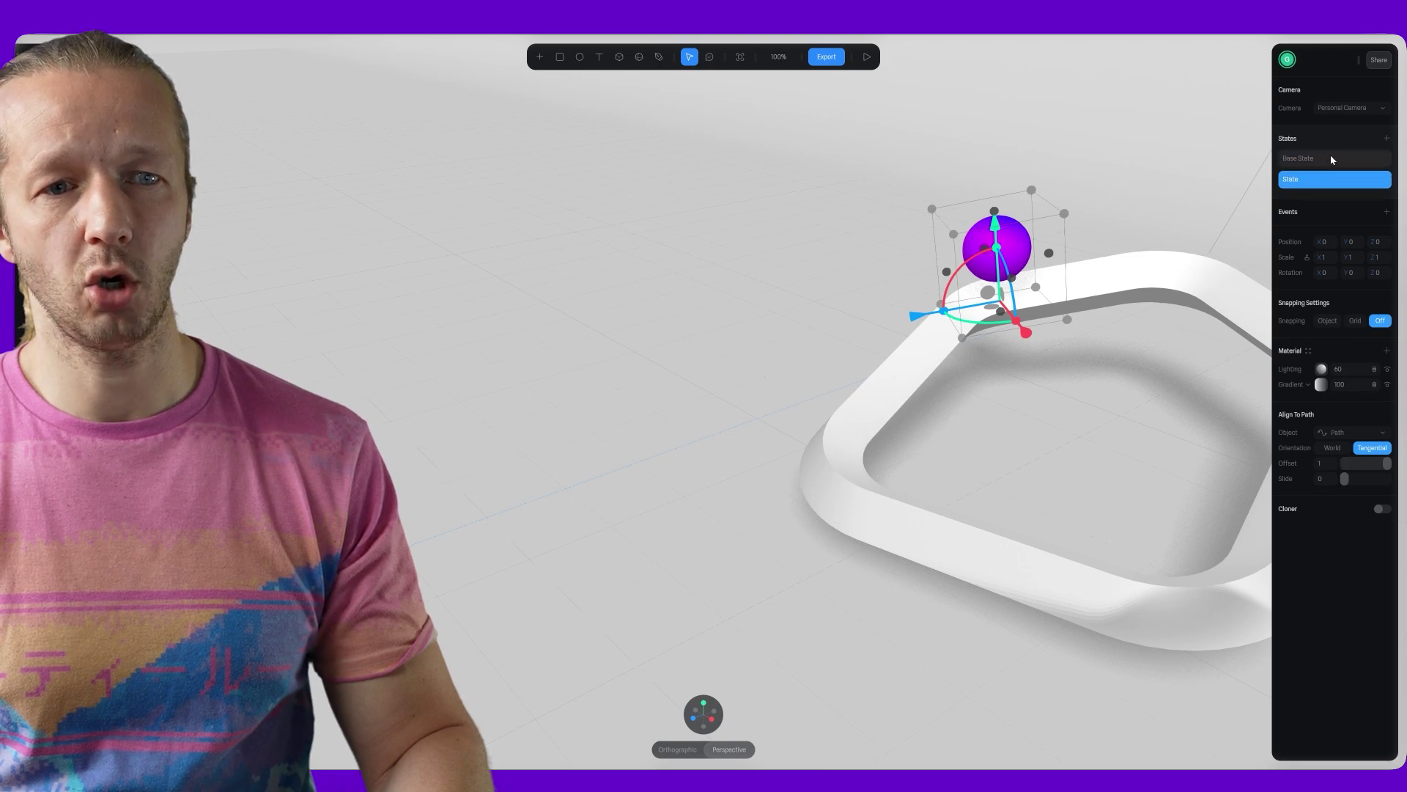
left_click(1330, 156)
left_click(1330, 173)
left_click(1326, 155)
left_click(1325, 176)
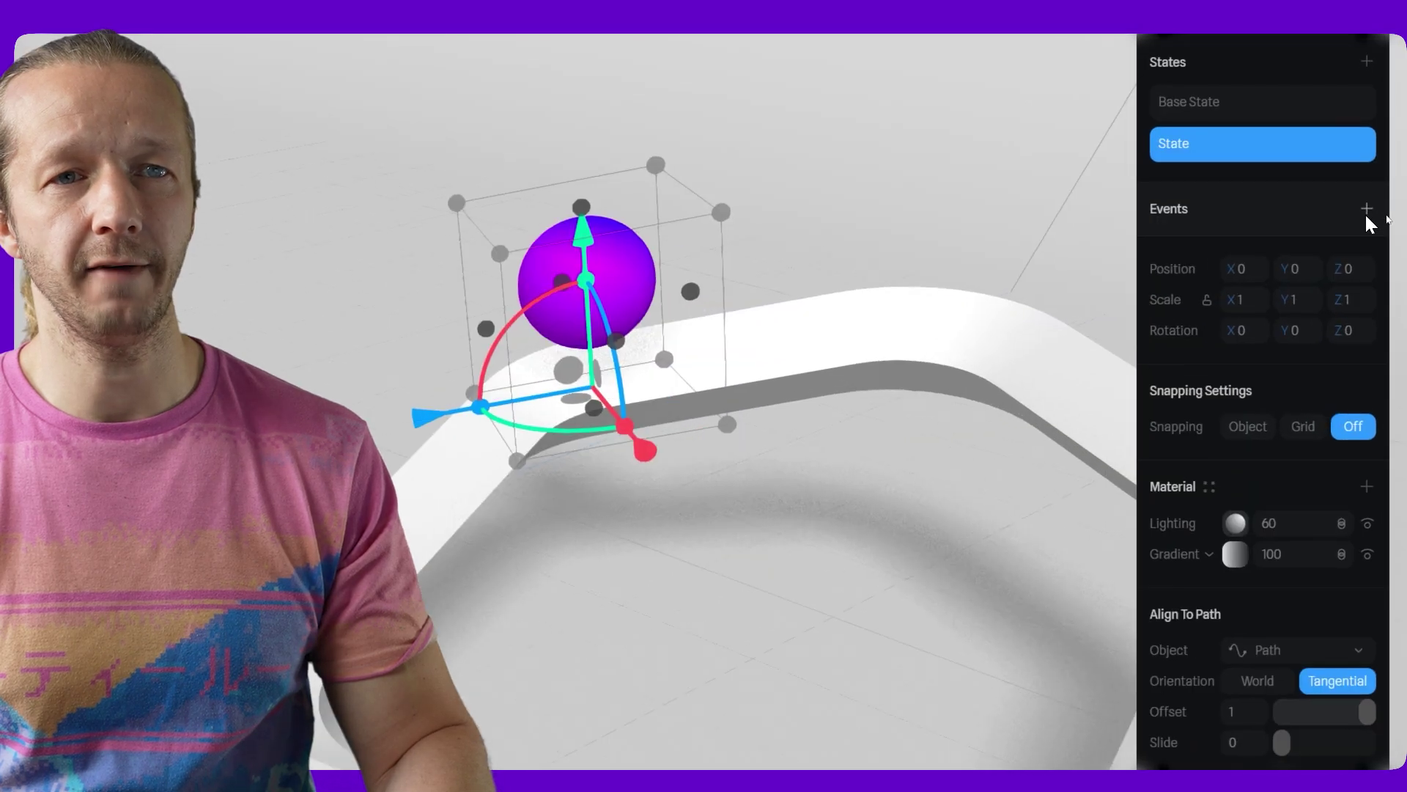
Add a Start event with a Transition action to the sphere's group.
left_click(1386, 212)
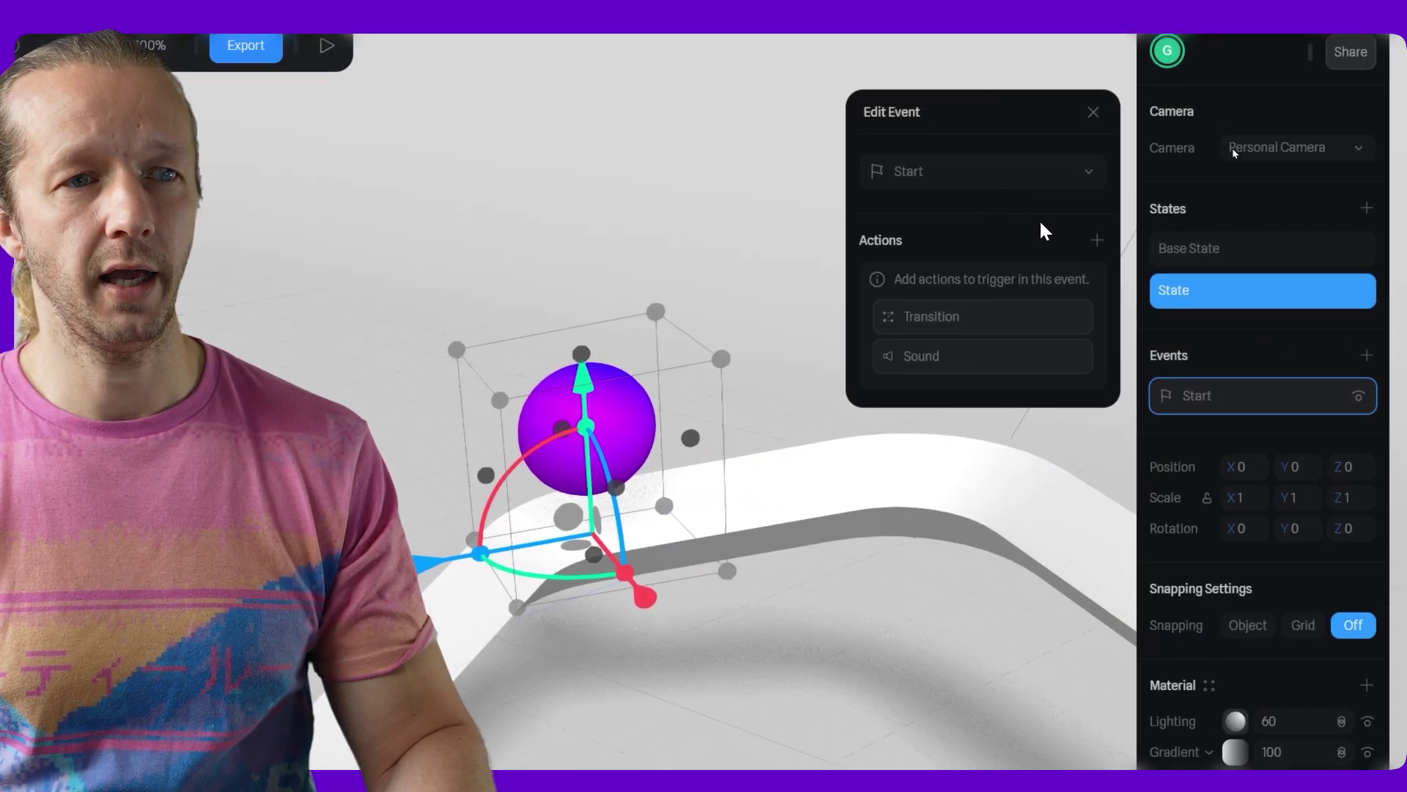
left_click(1097, 169)
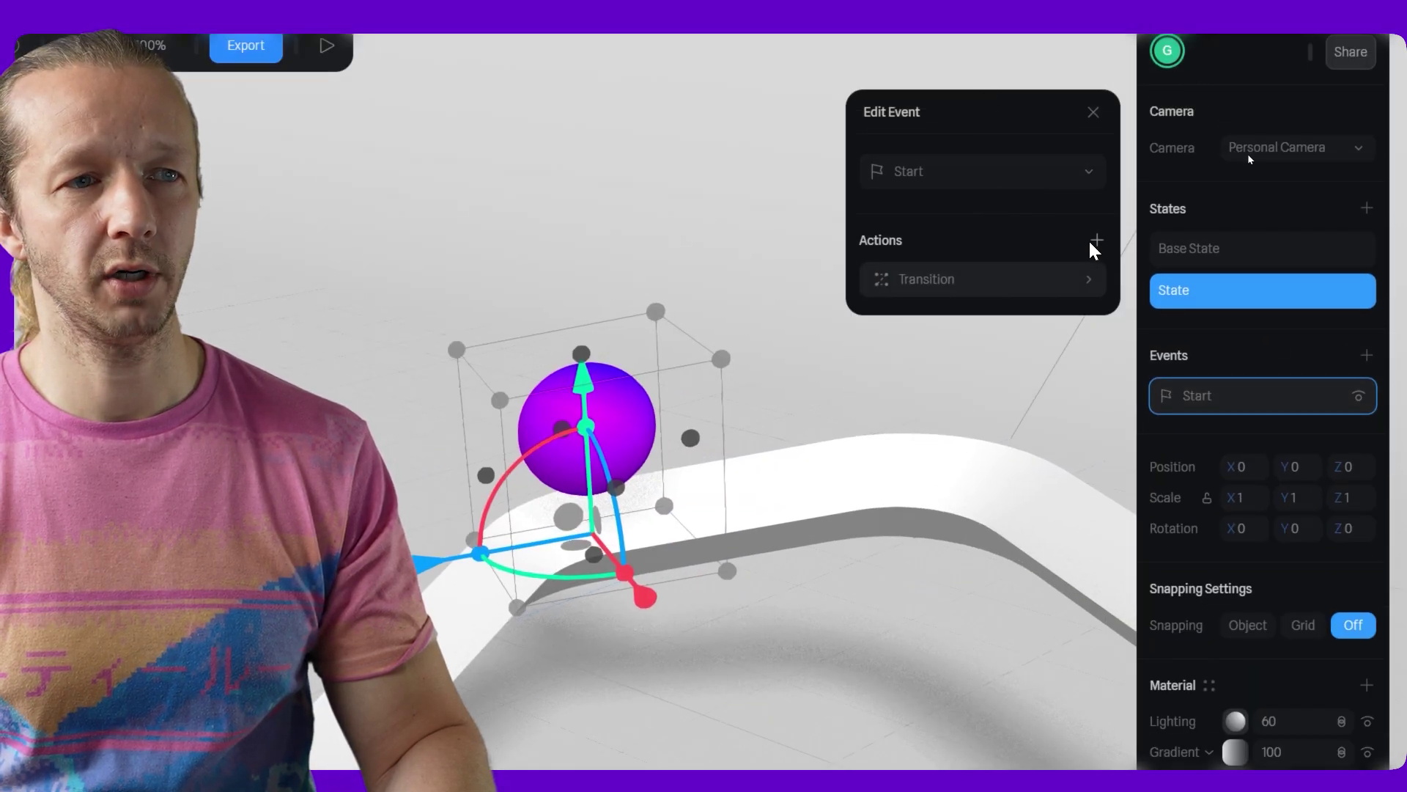
left_click(953, 181)
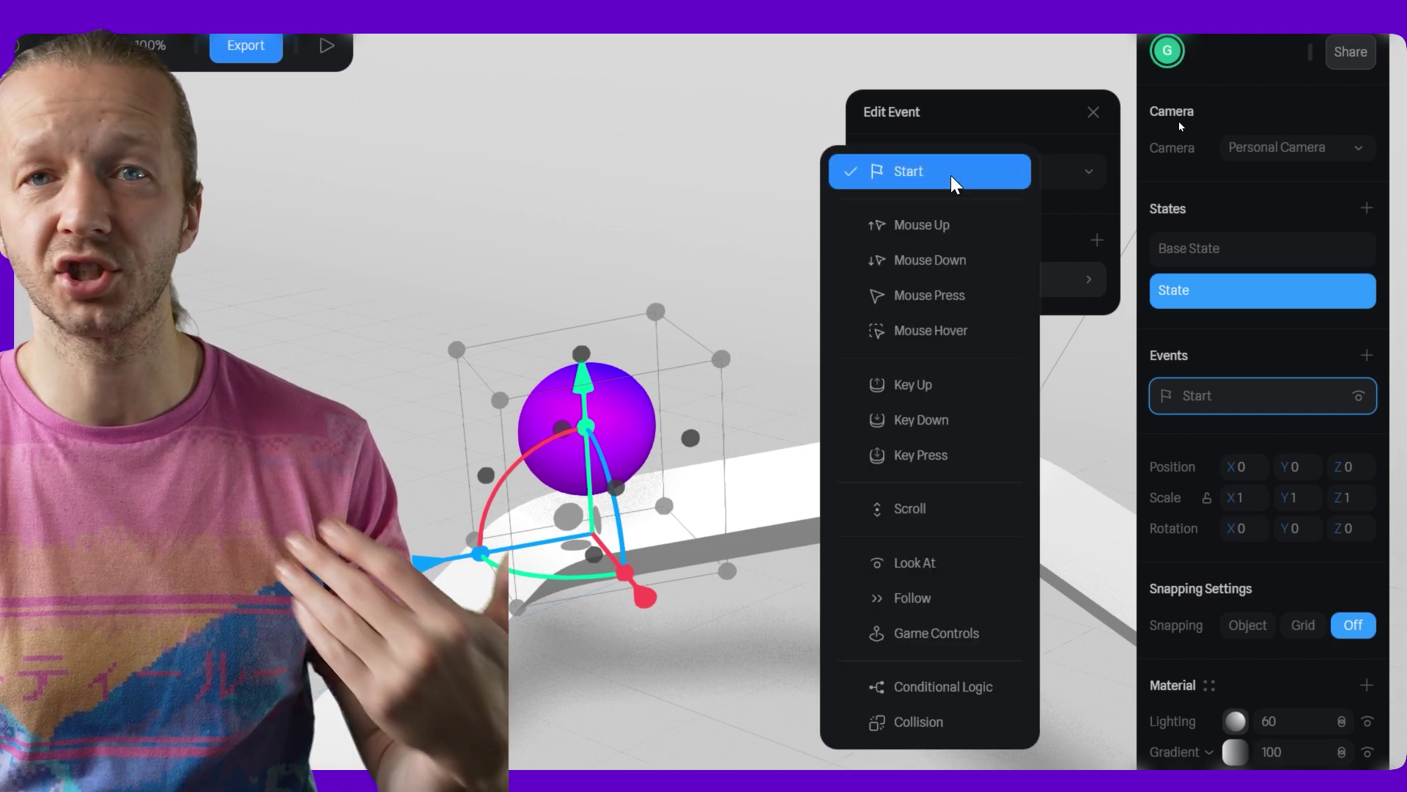
left_click(954, 181)
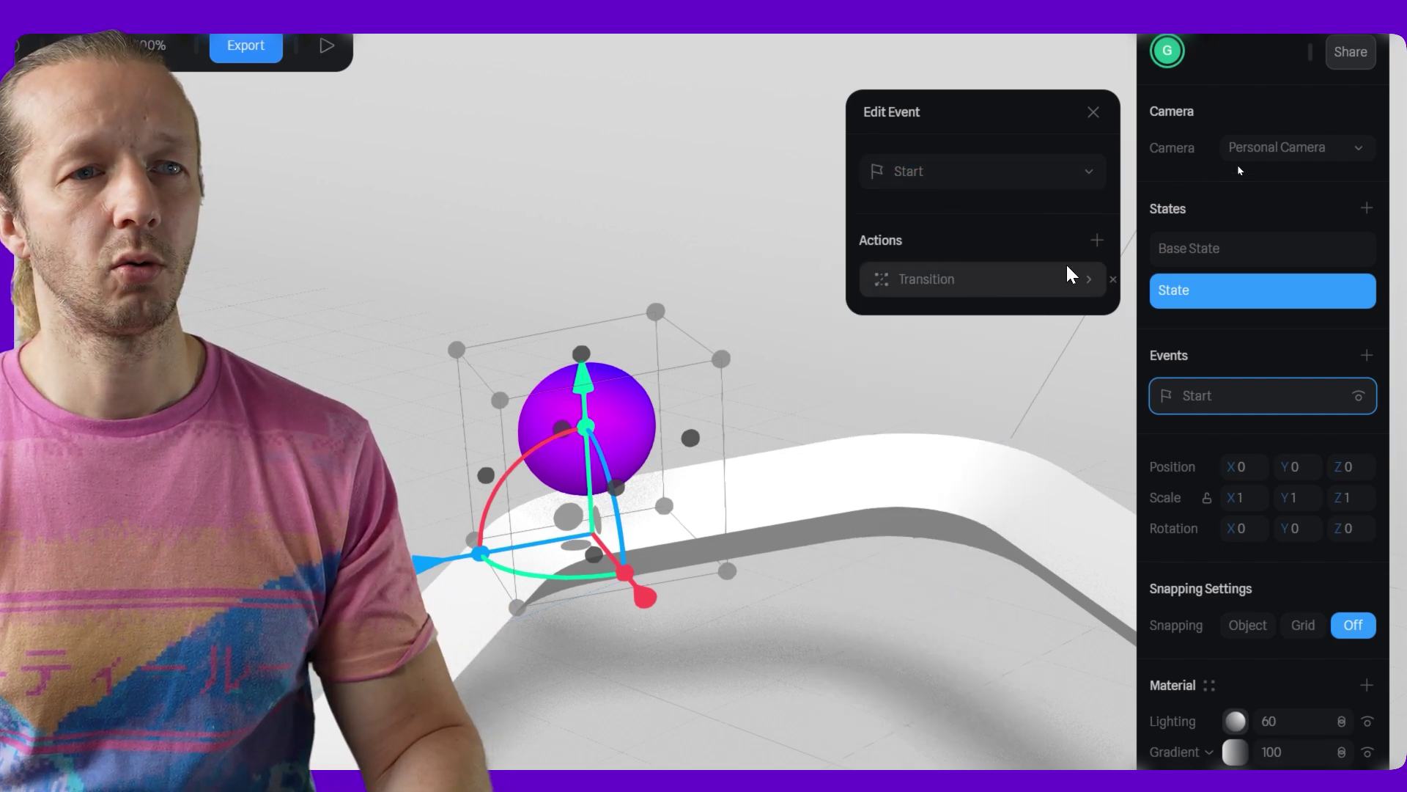
Make the Start event's transition go from Base State to State with a duration of 6.
left_click(1090, 279)
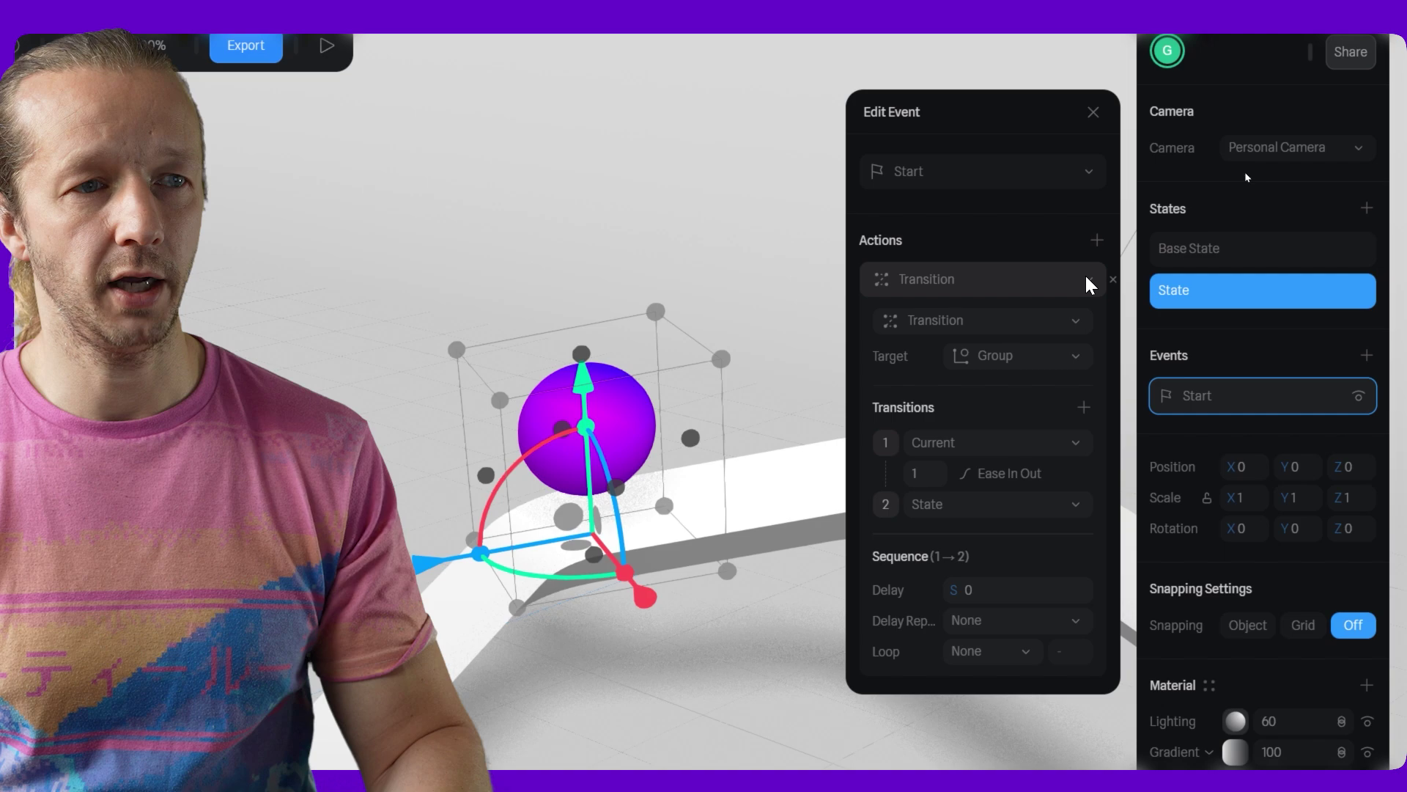
left_click(982, 446)
left_click(962, 491)
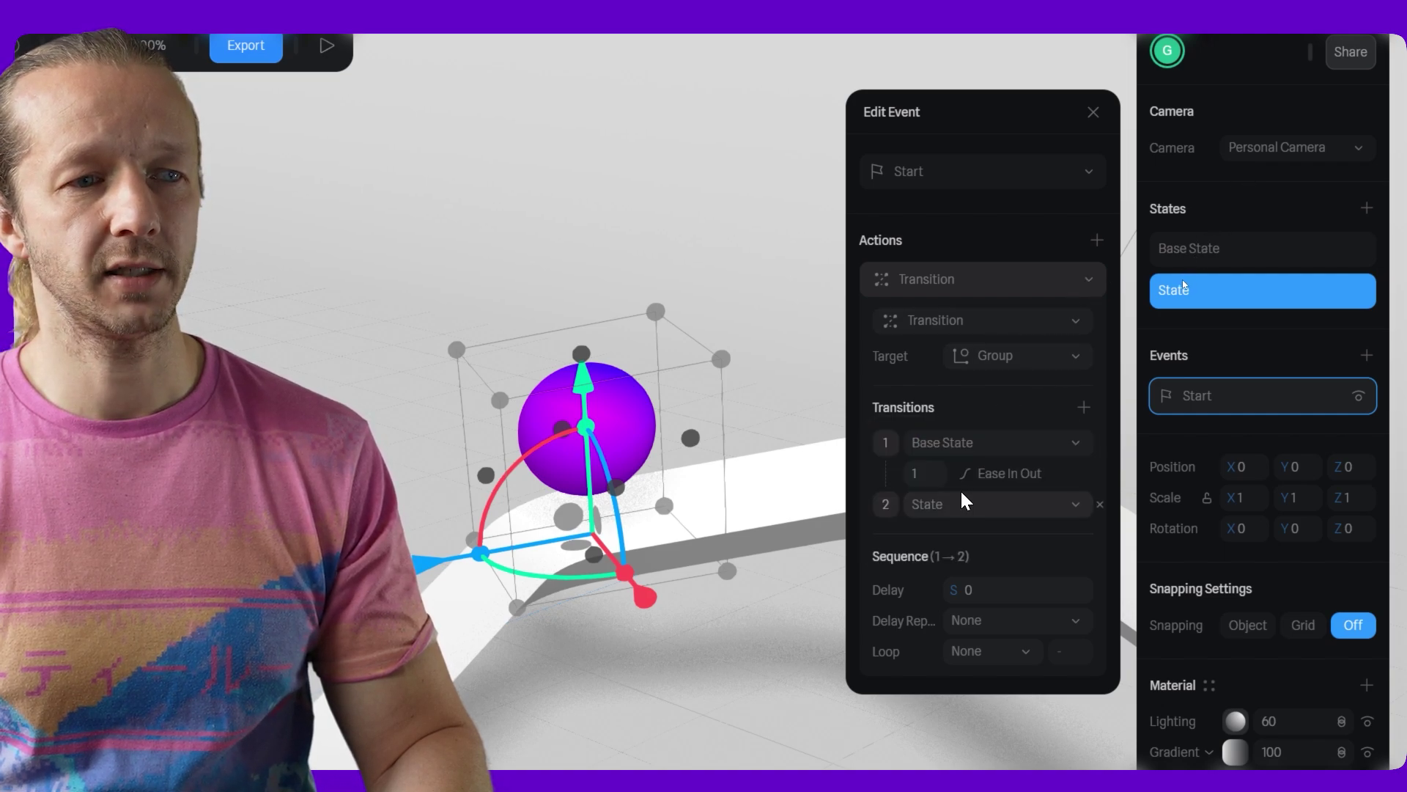
left_click(925, 474)
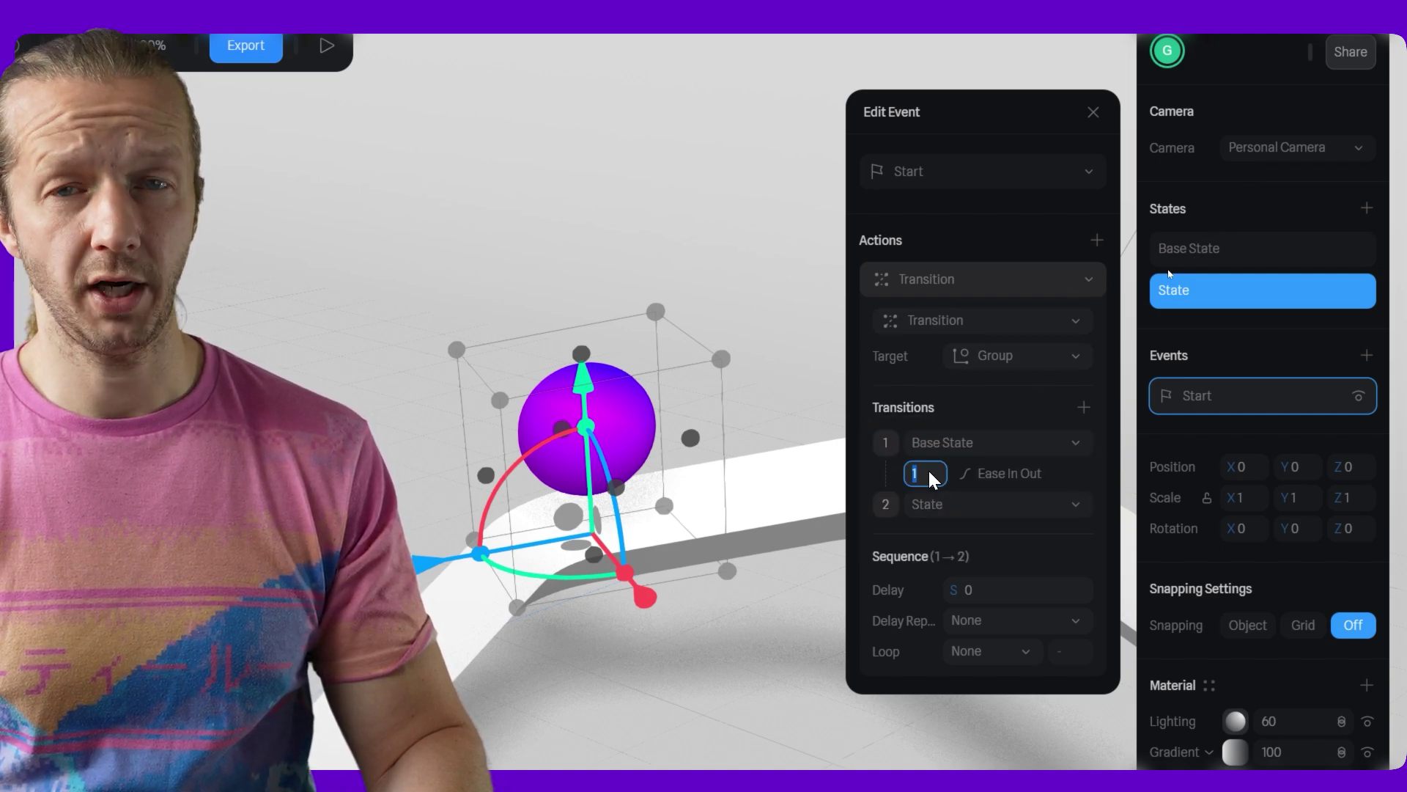
type("6")
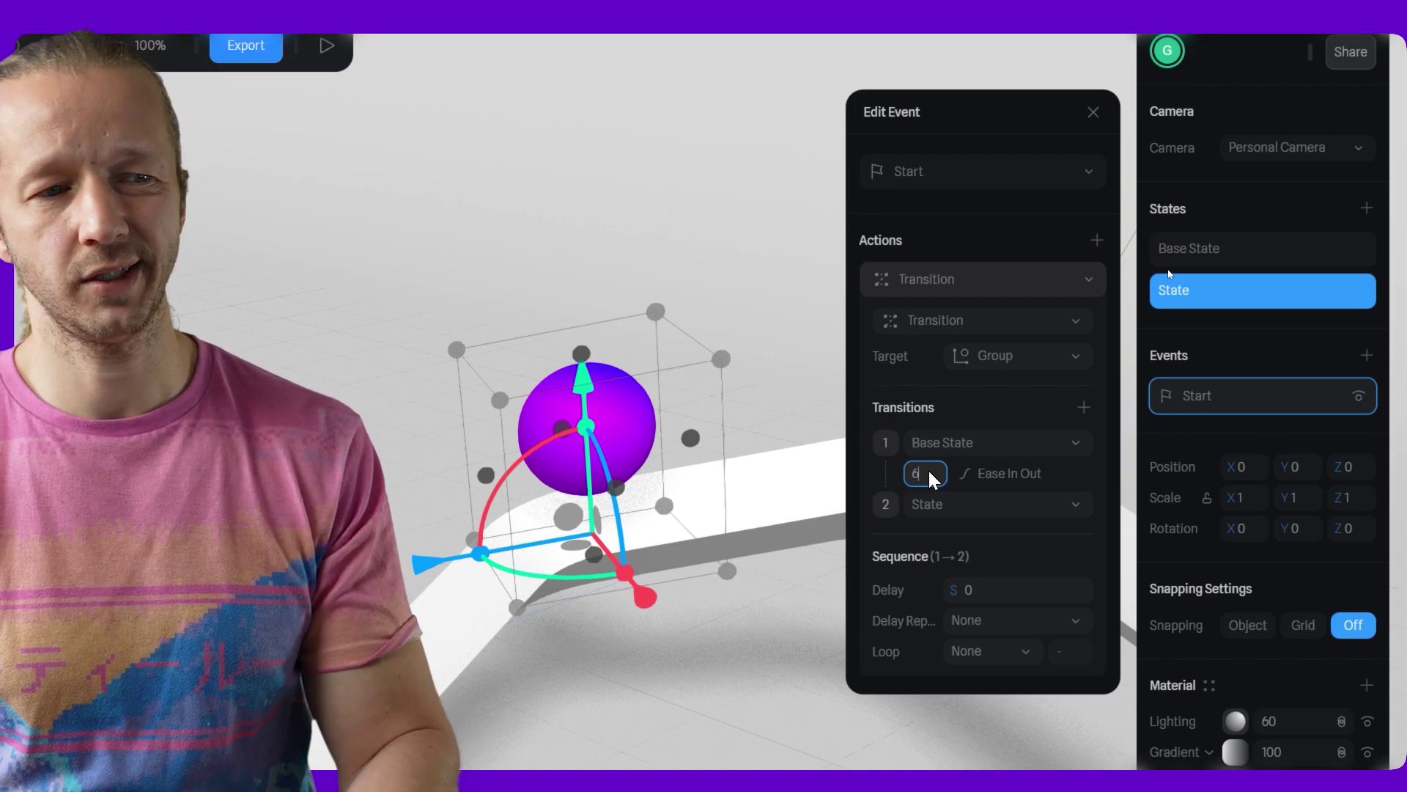
Set the transition's easing to Linear and its loop to Infinite, and close the event settings.
left_click(983, 472)
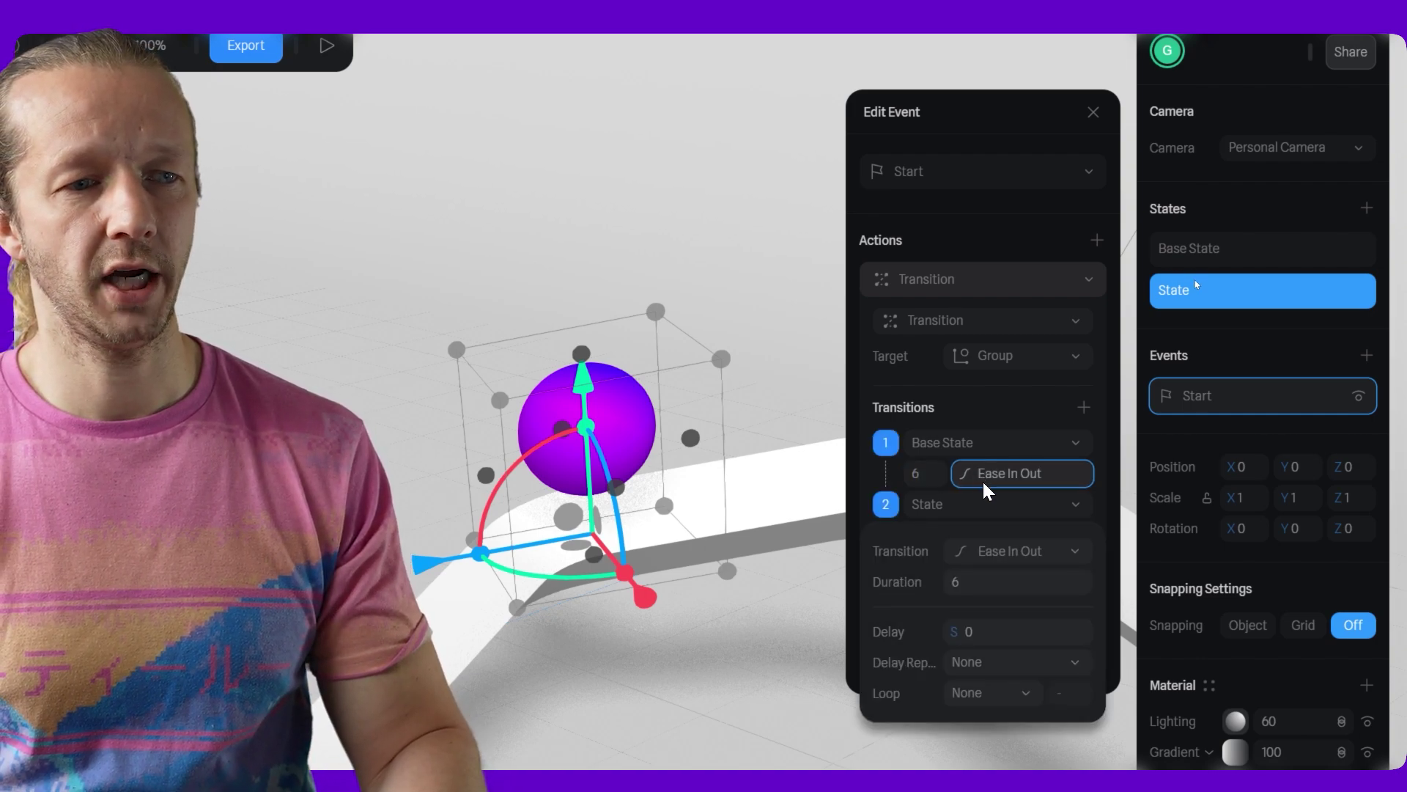
left_click(994, 550)
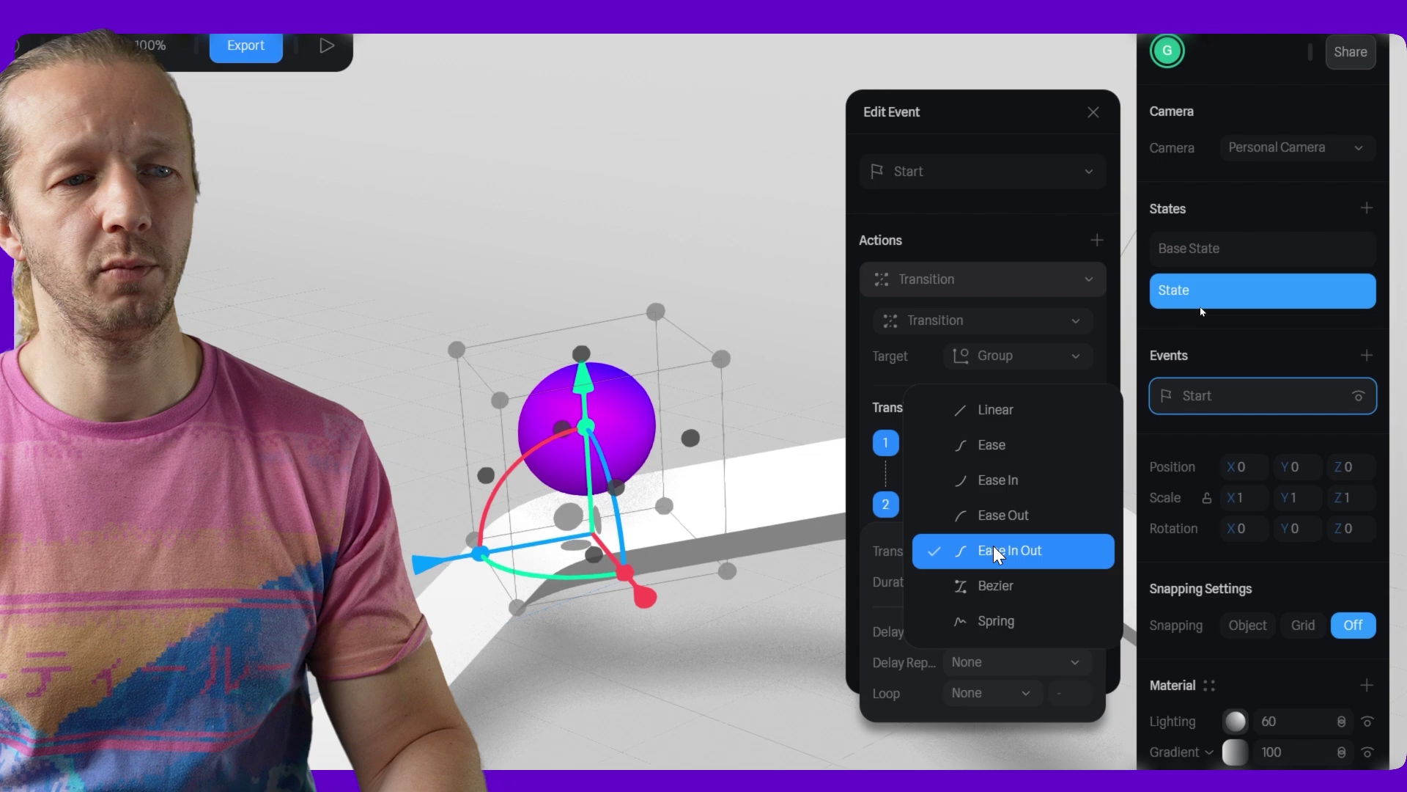
left_click(998, 419)
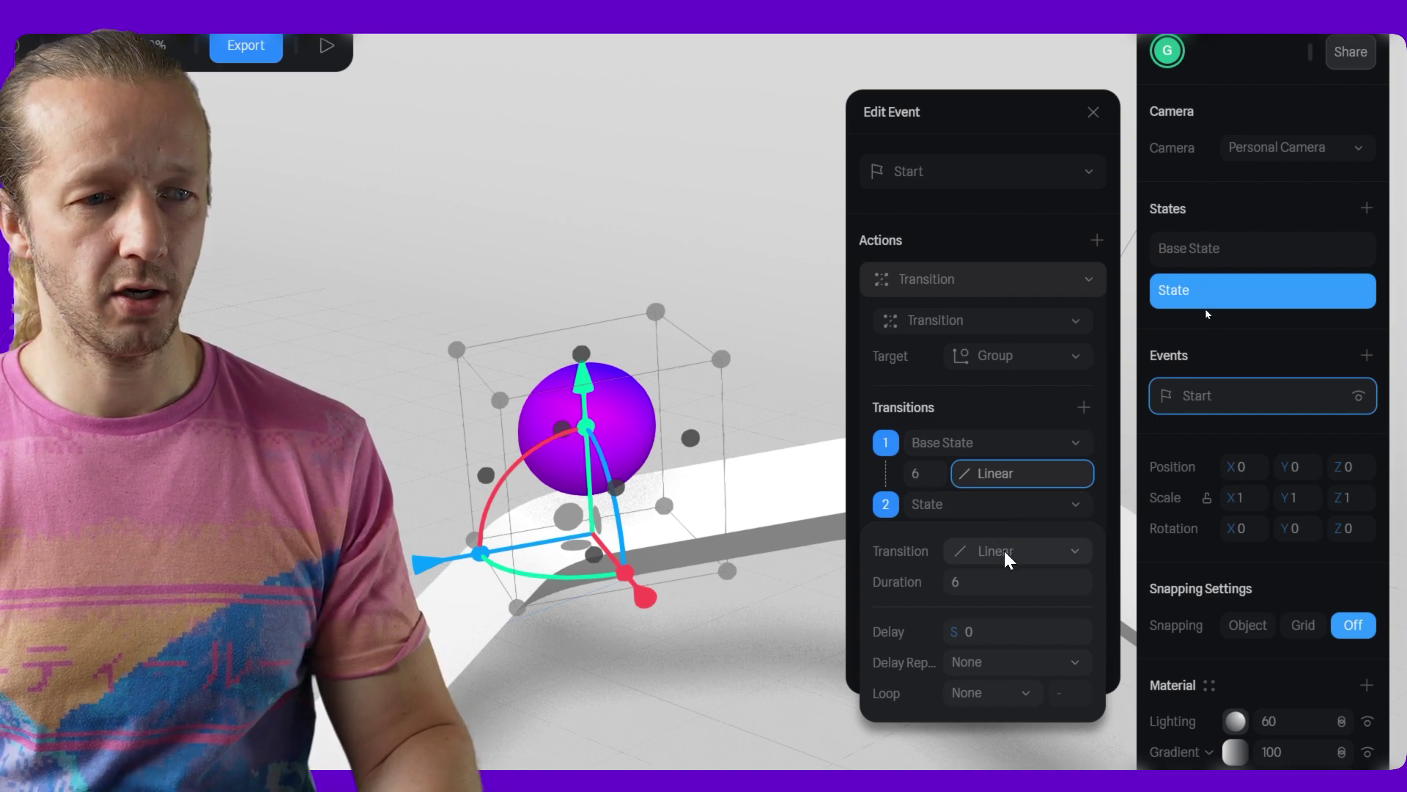
left_click(992, 692)
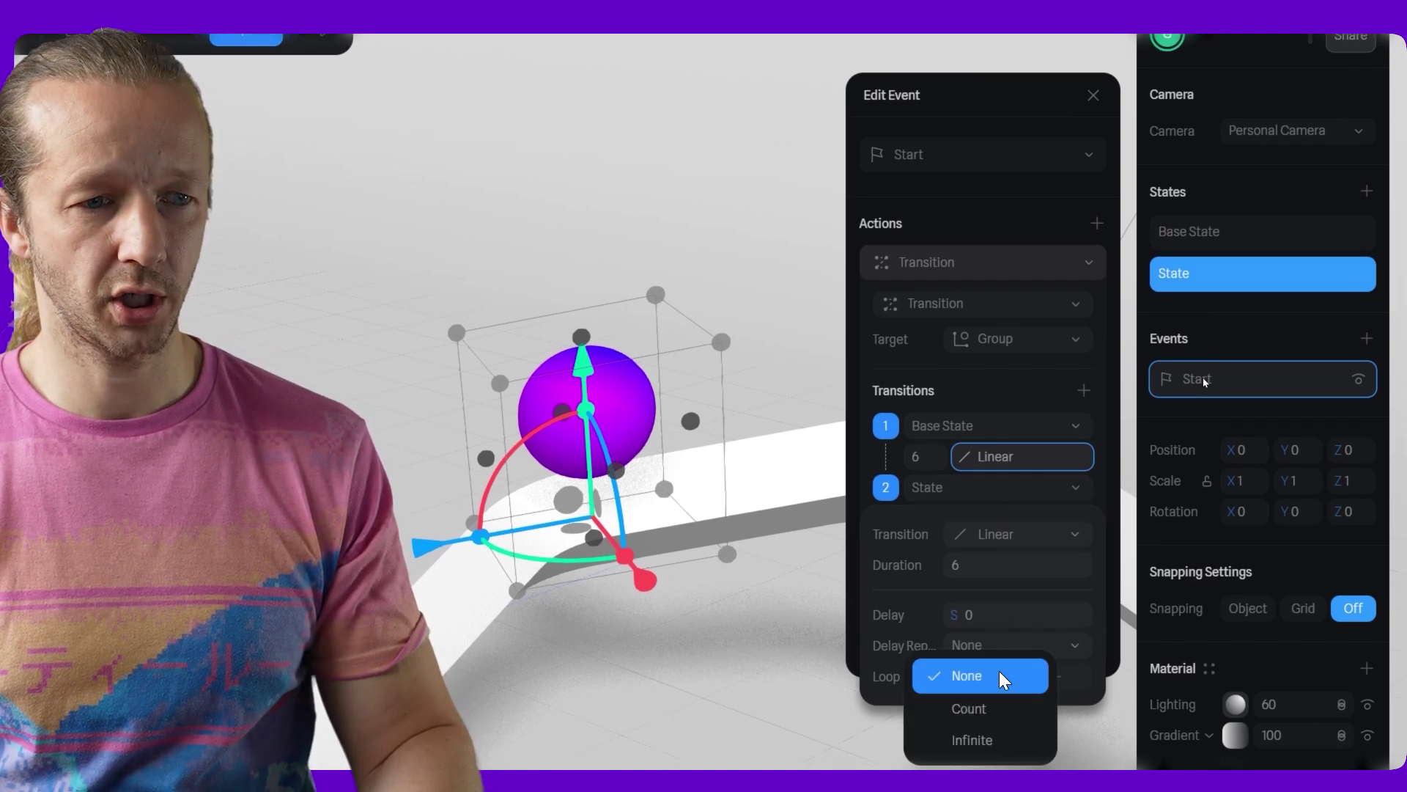
left_click(997, 676)
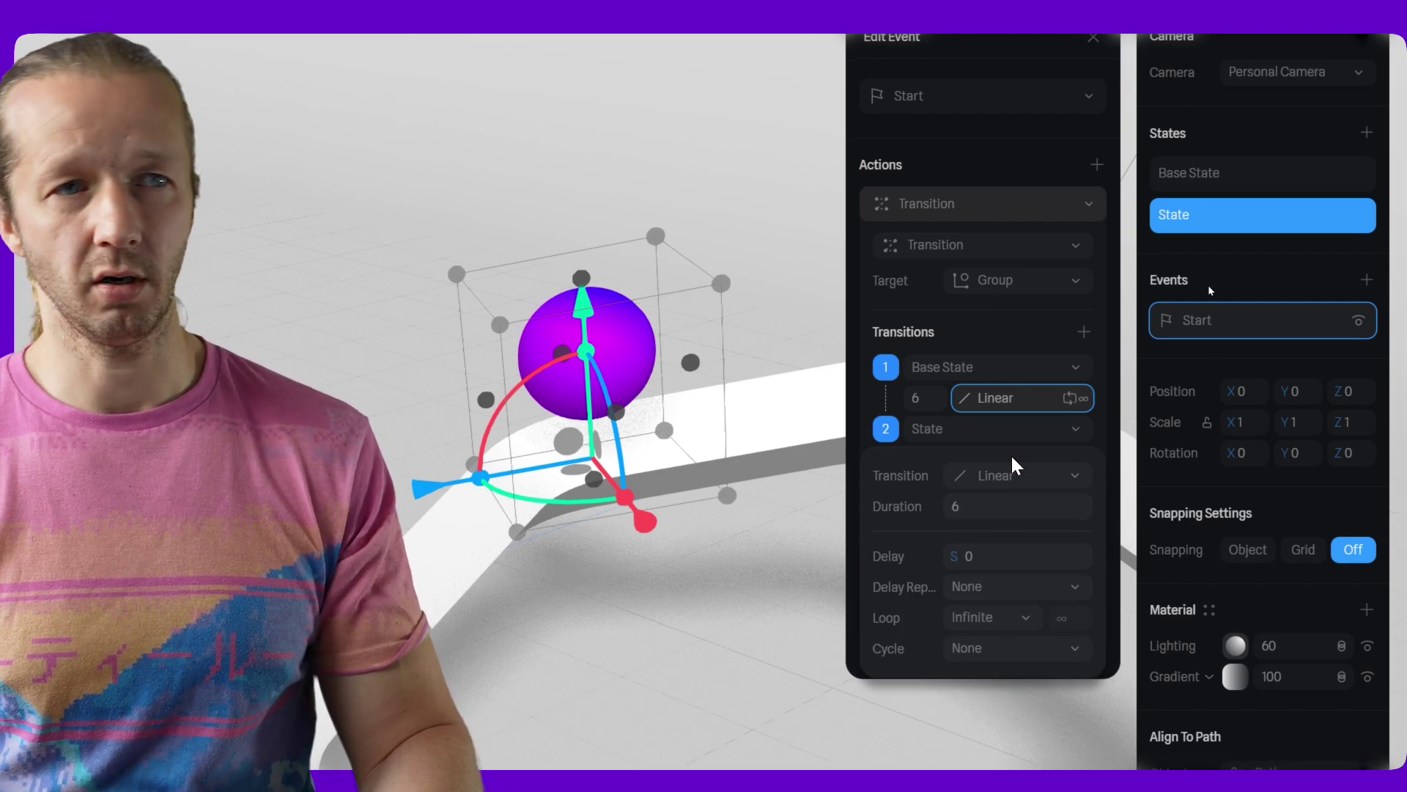
left_click(1093, 98)
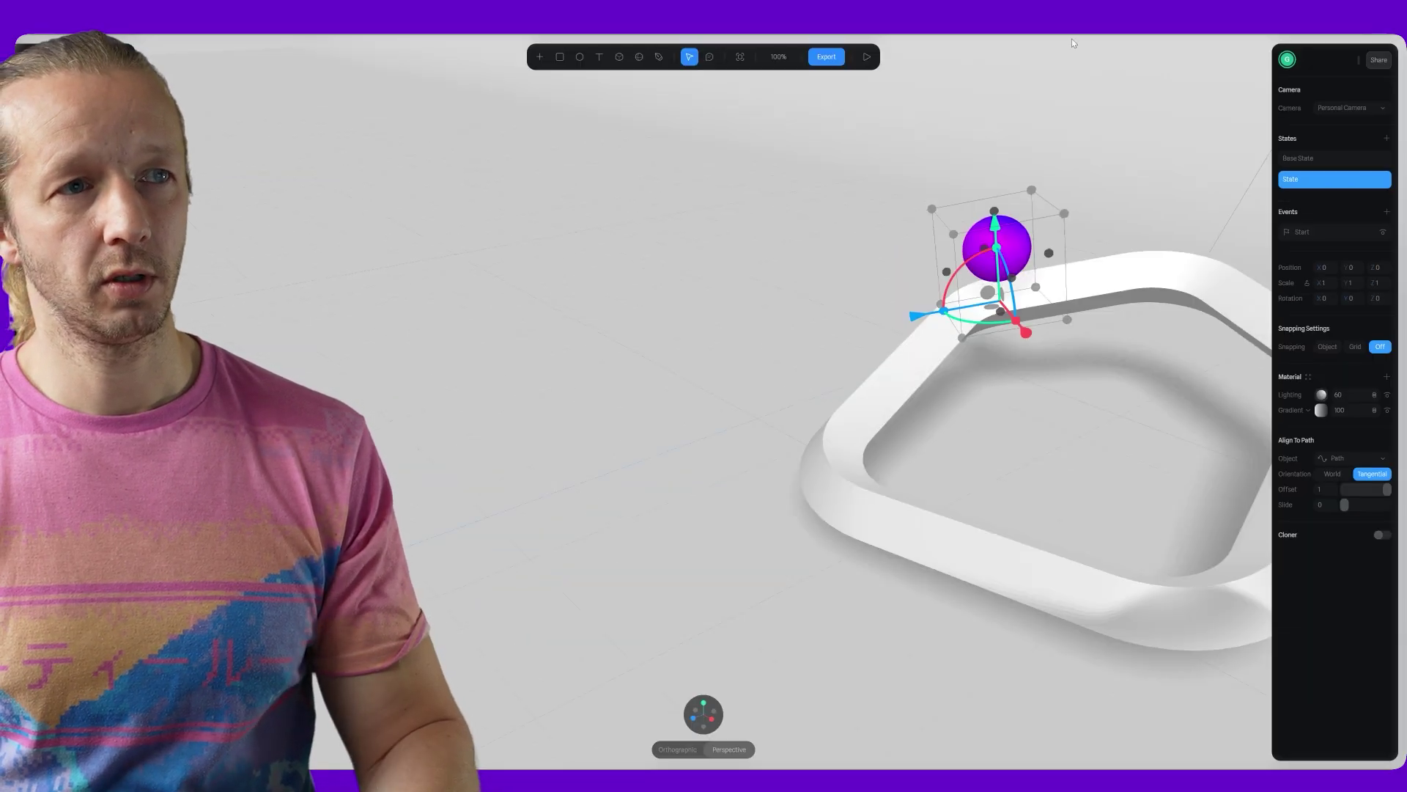
Check the path alignment values of the group's Base State and State, leaving State active.
right_click_drag(868, 103, 776, 138)
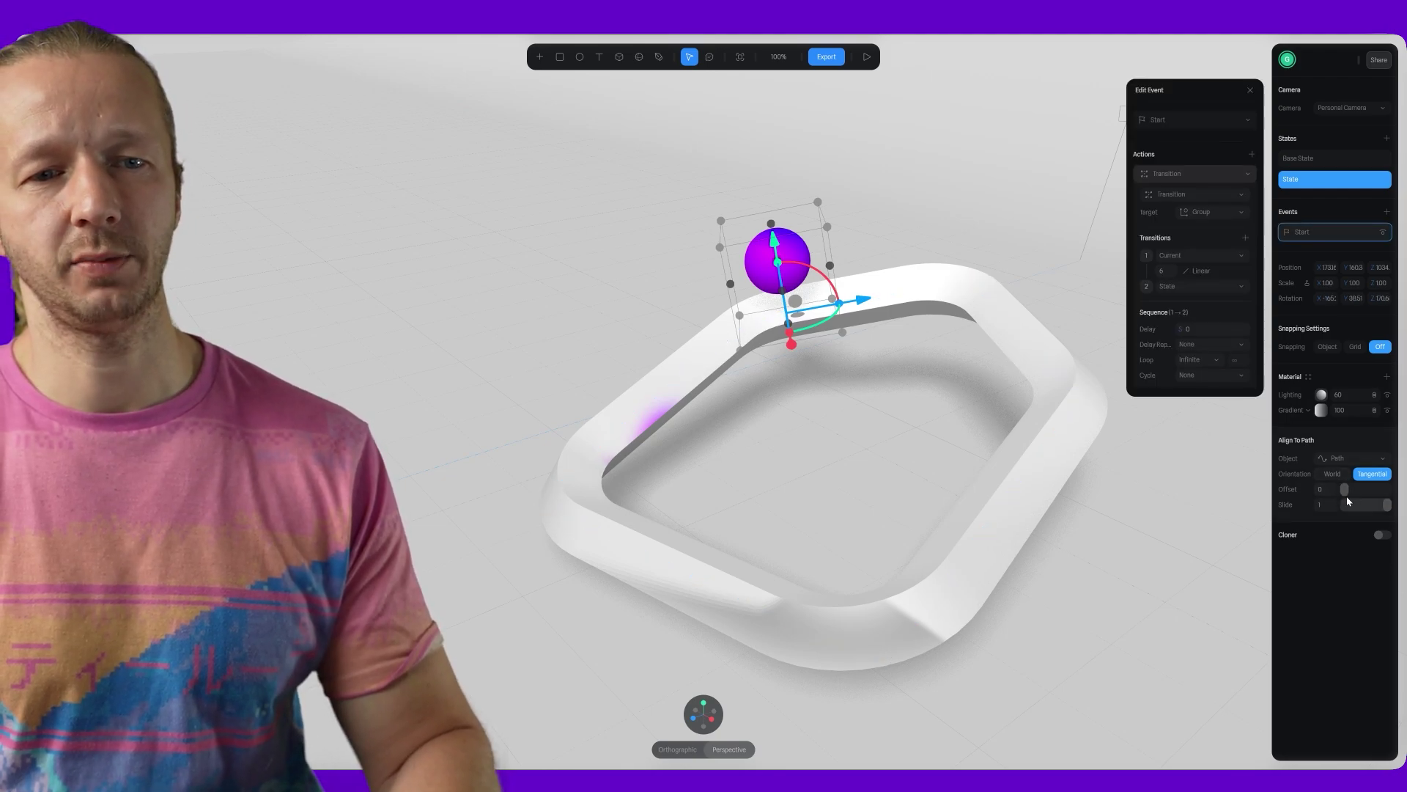
left_click(1319, 158)
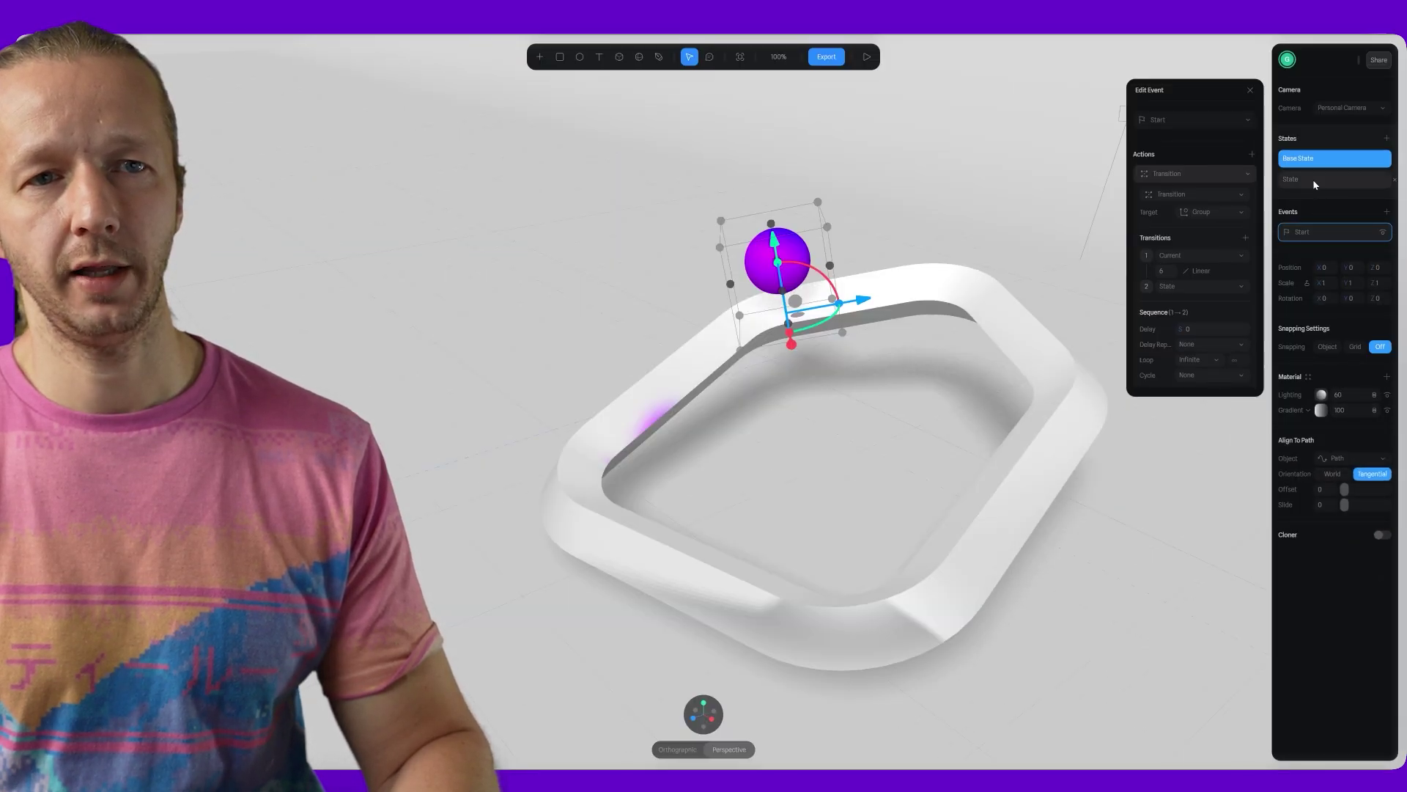
left_click(1312, 179)
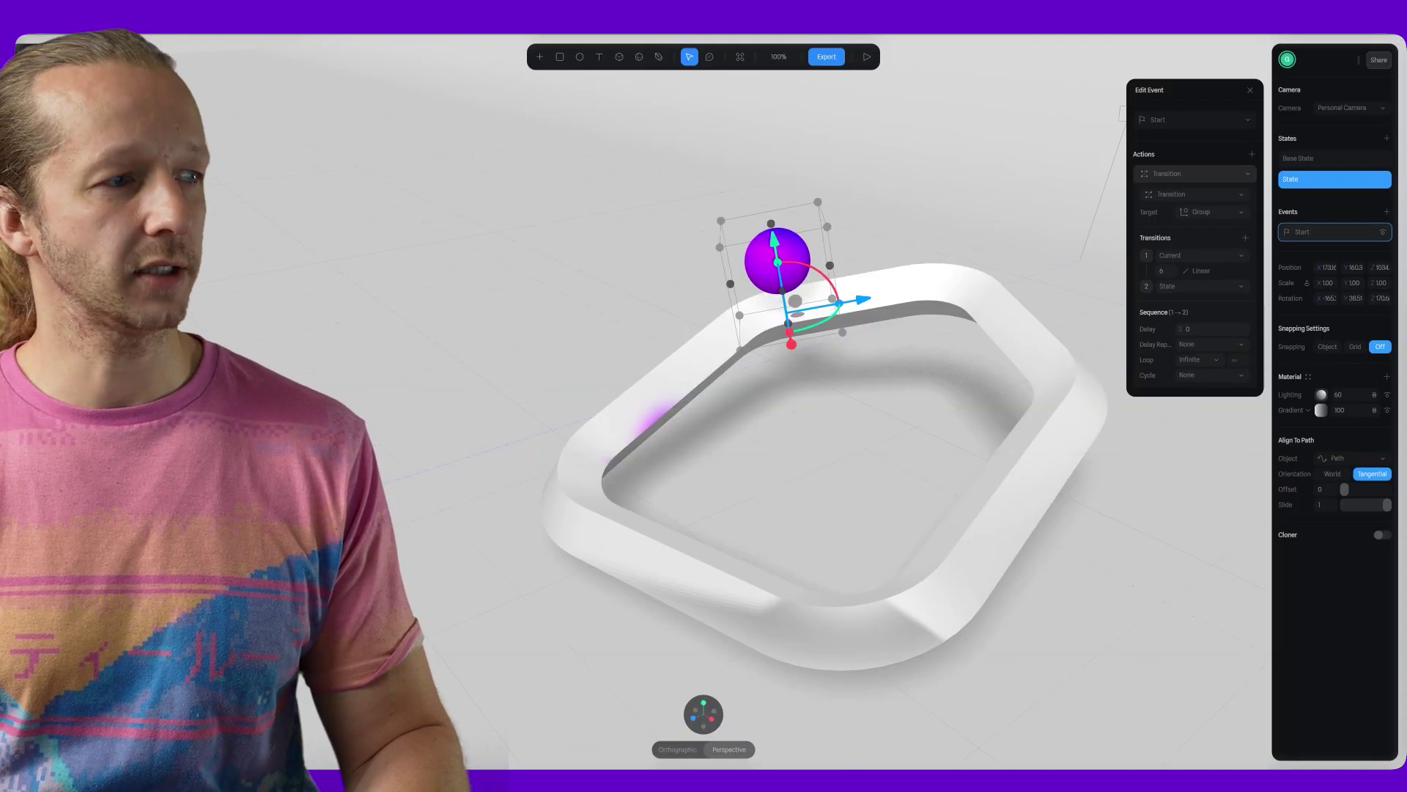
Import a 3D model of a bottle from a file into the scene.
key("ctrl+i")
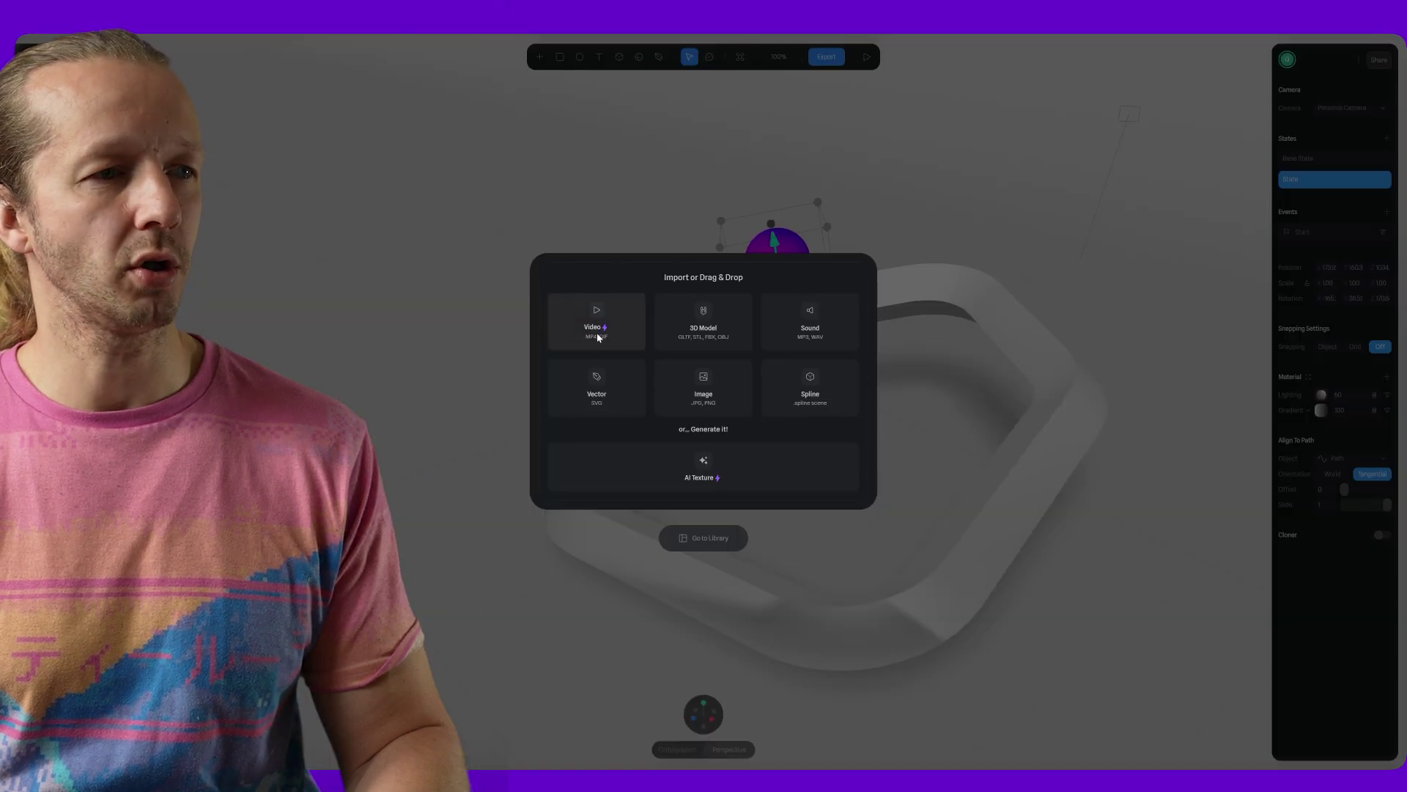
left_click(710, 329)
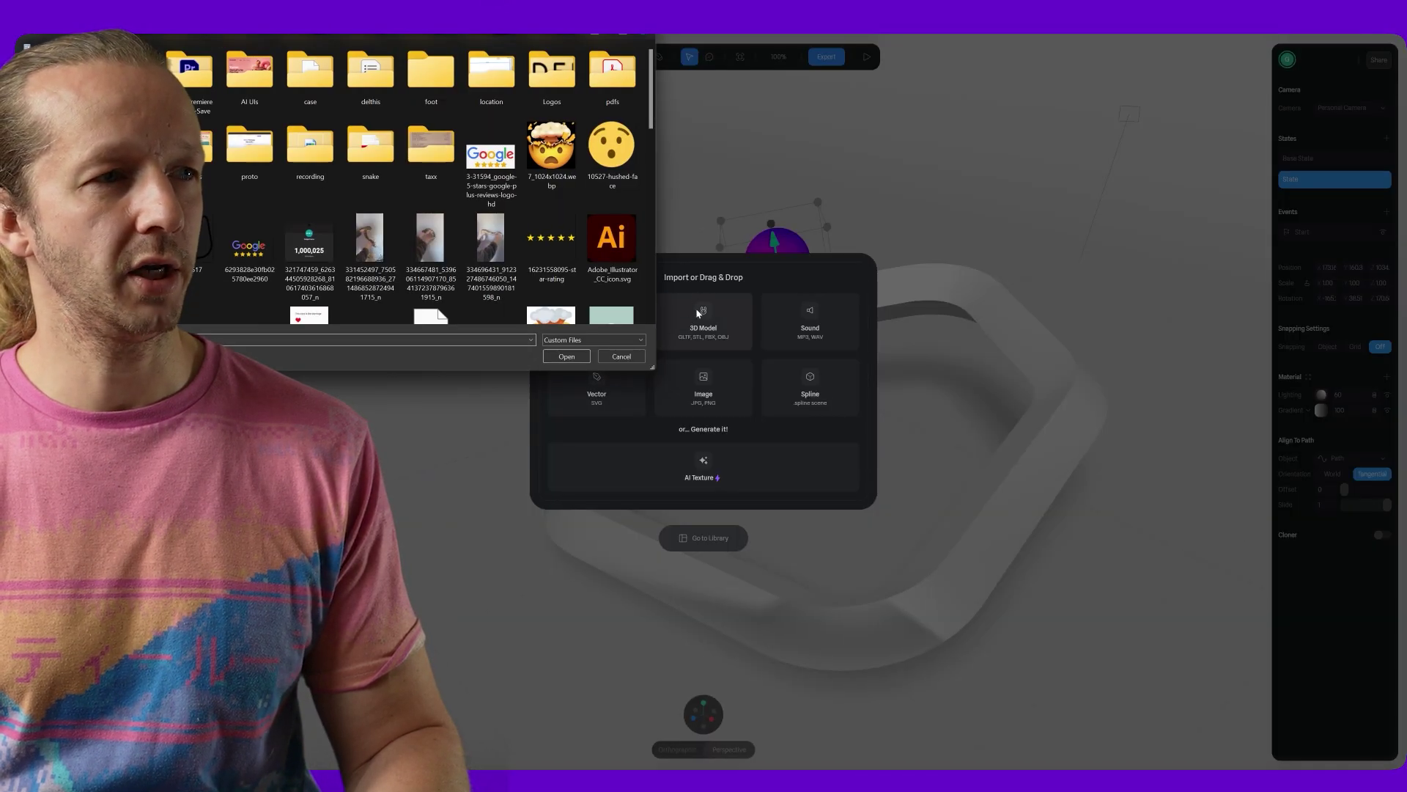
scroll(619, 146, "down", 3)
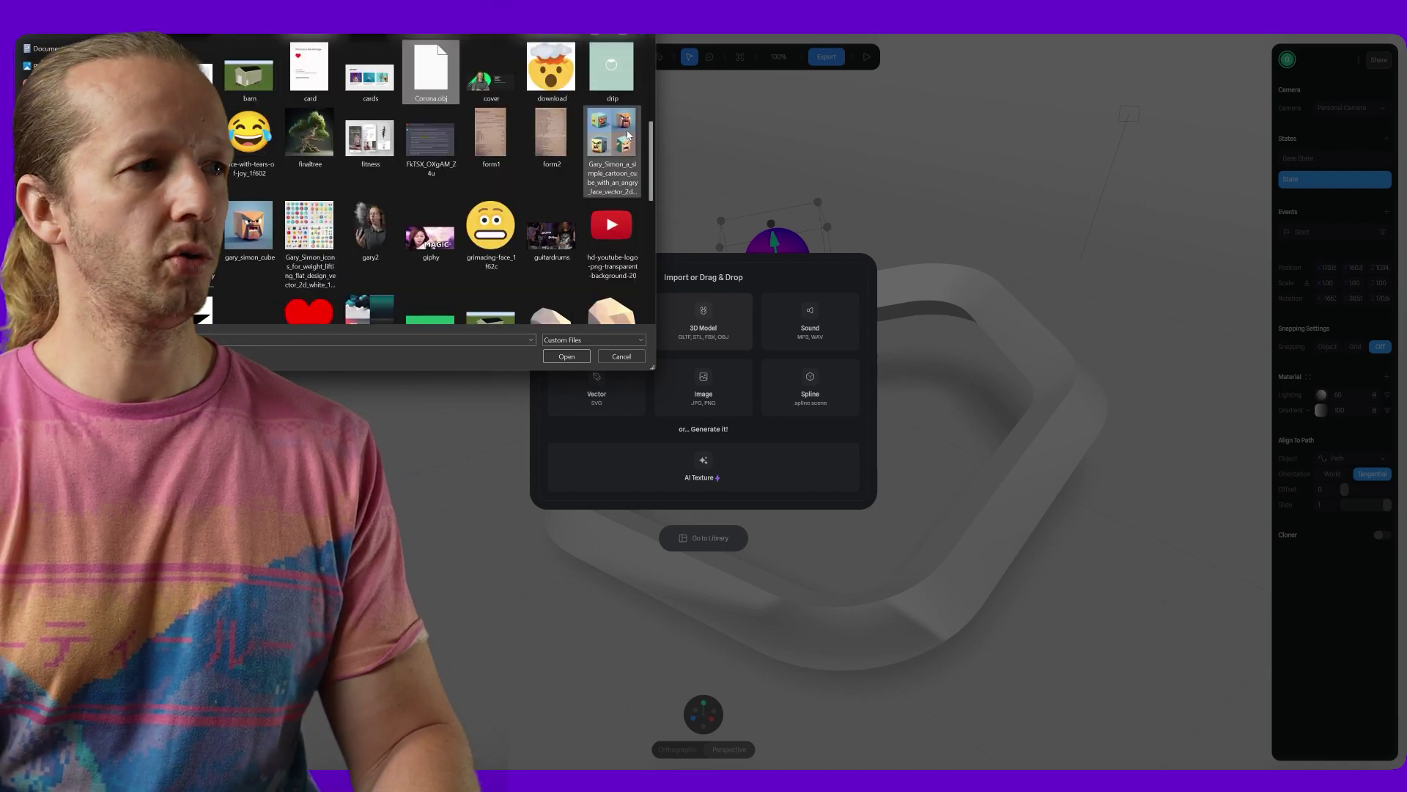
double_click(627, 132)
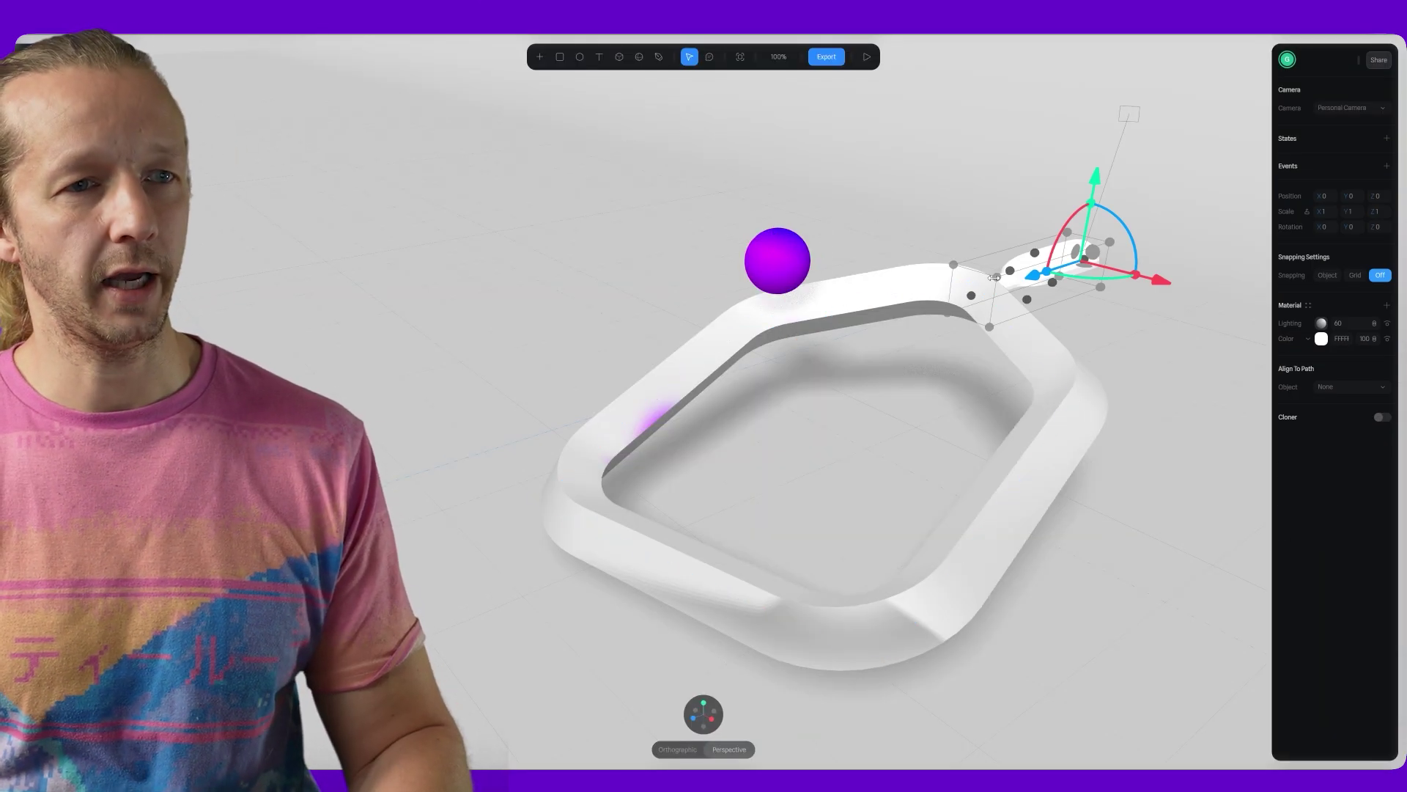
Move the bottle inside the ring-shaped path and scale it uniformly to about 0.58.
left_click_drag(999, 276, 713, 393)
left_click_drag(840, 375, 1008, 447)
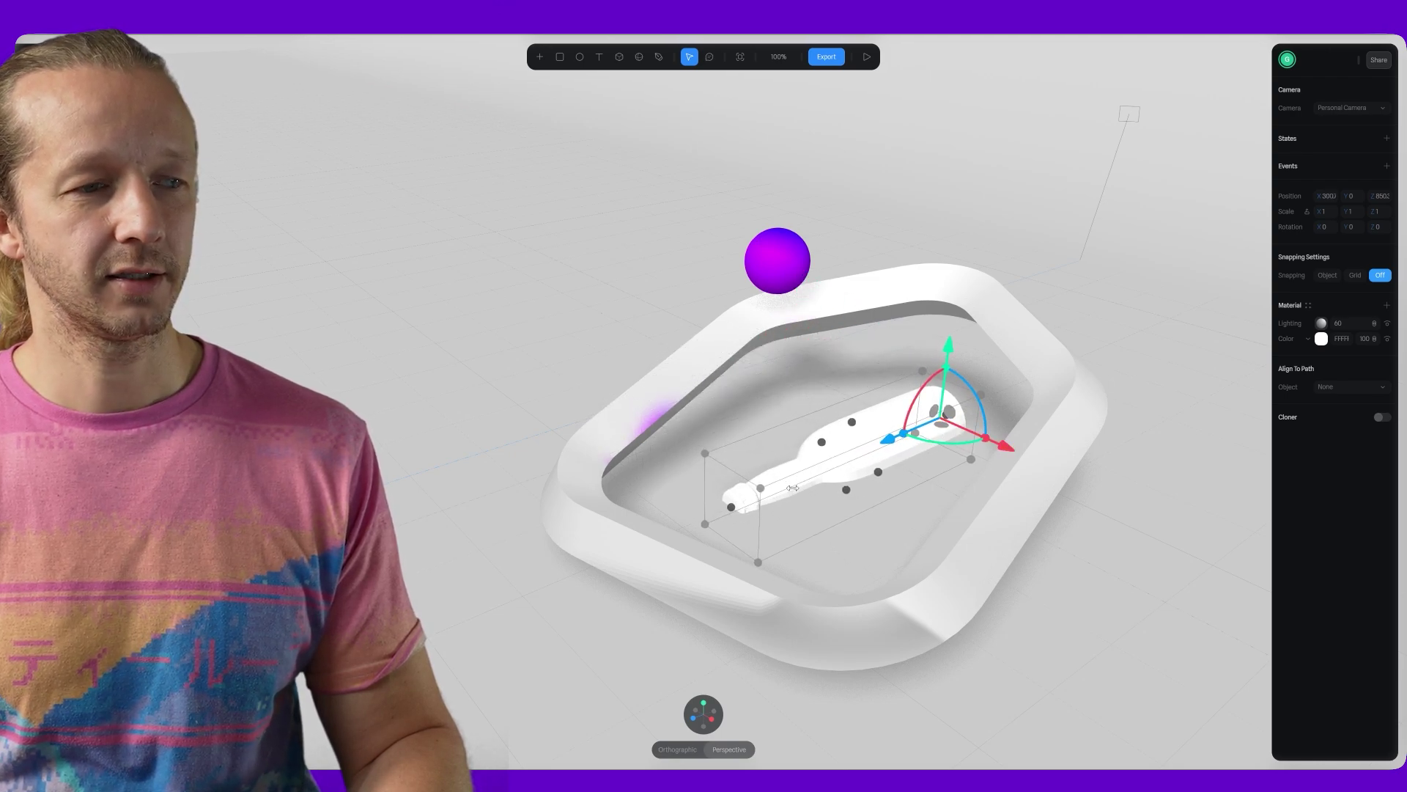
left_click_drag(758, 562, 820, 442)
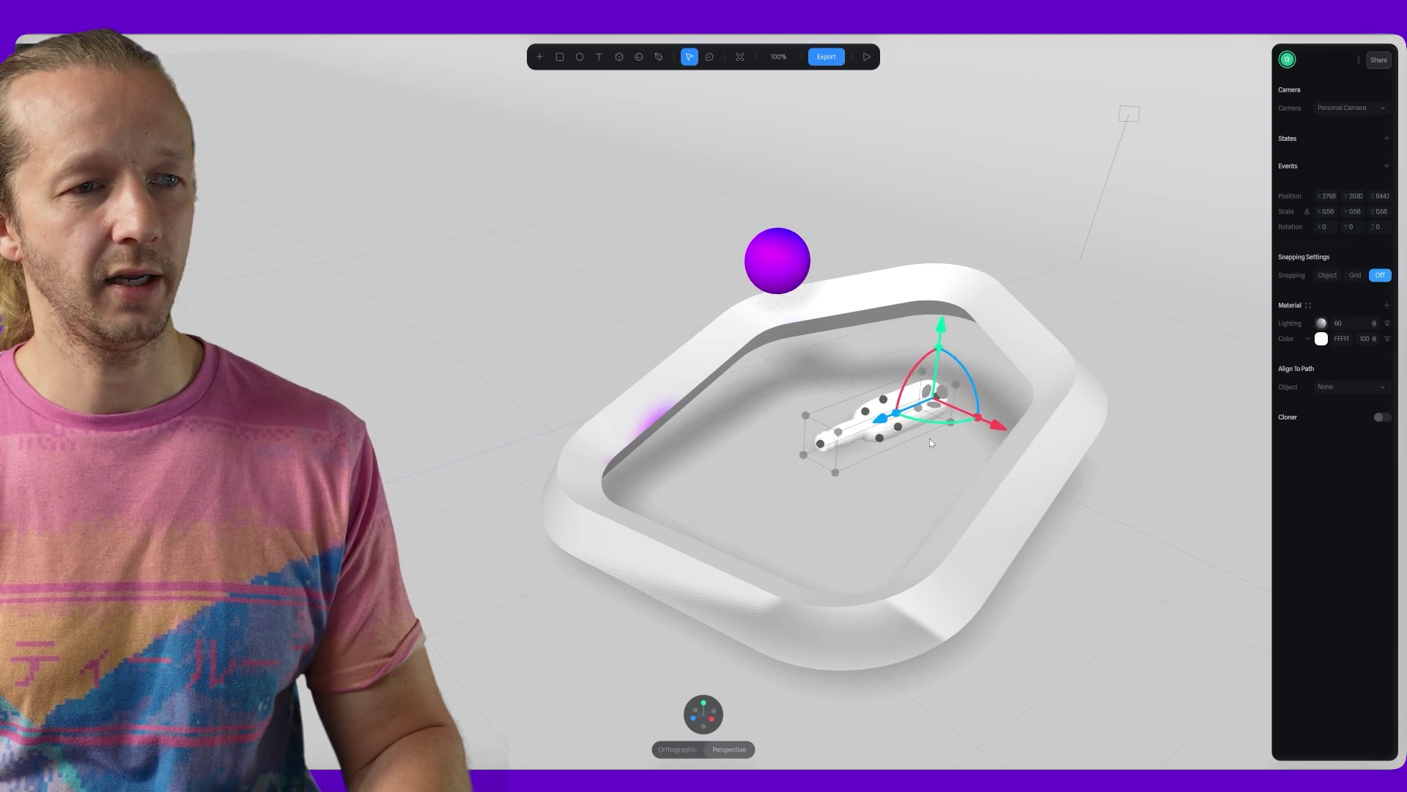
left_click_drag(906, 391, 742, 476)
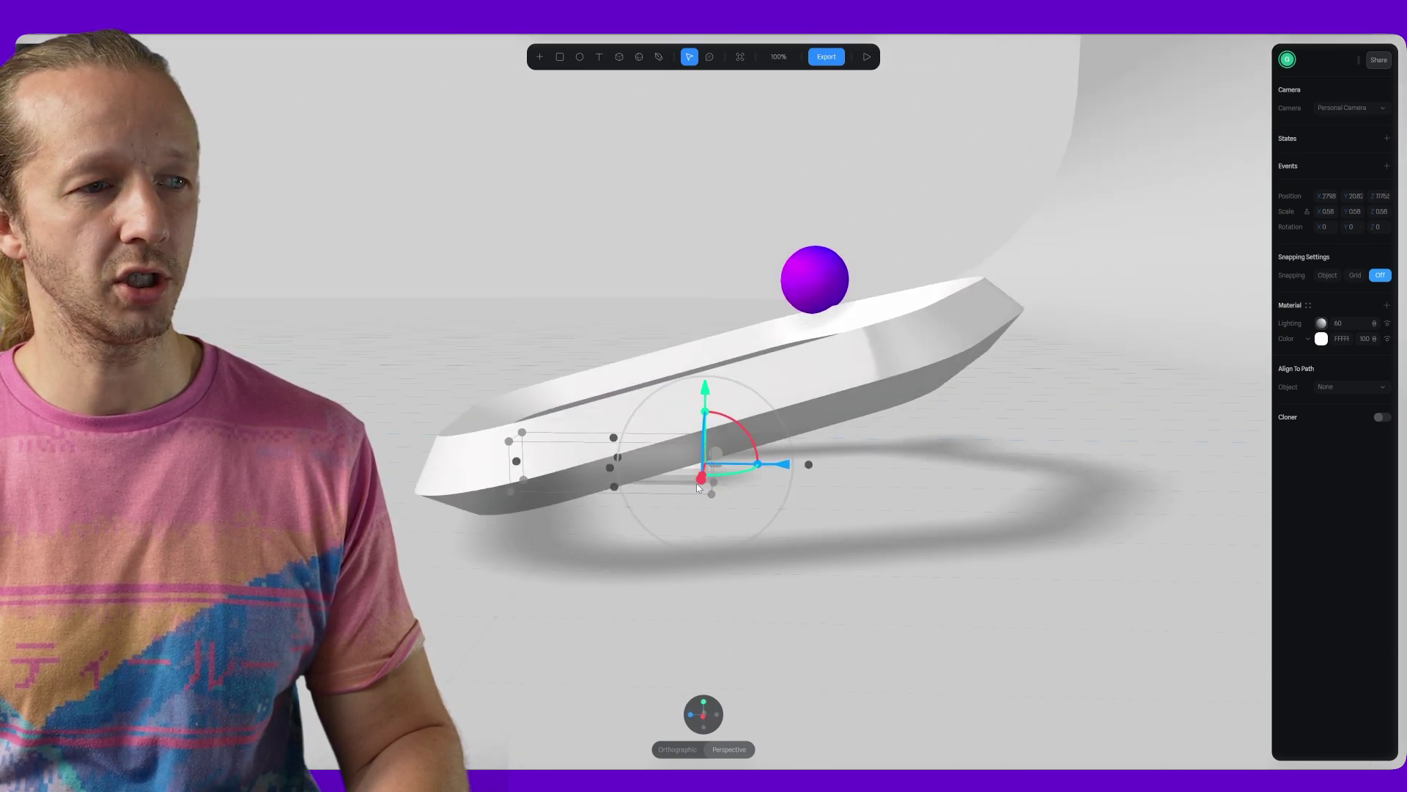
Tilt the bottle to about -26° around X and place it across the inner edge of the path's low end.
middle_click_drag(698, 487, 613, 484)
left_click_drag(695, 454, 647, 440)
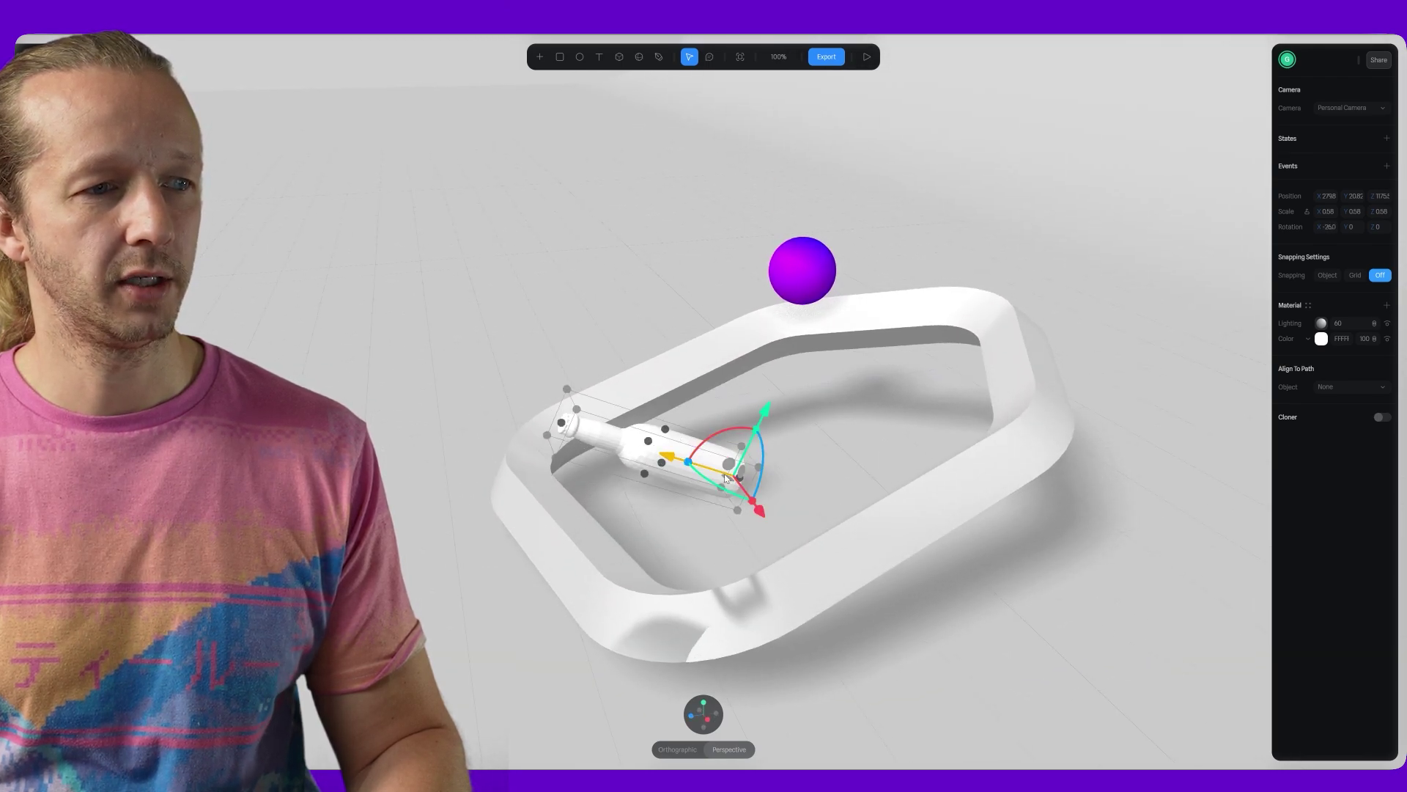
left_click_drag(738, 482, 670, 469)
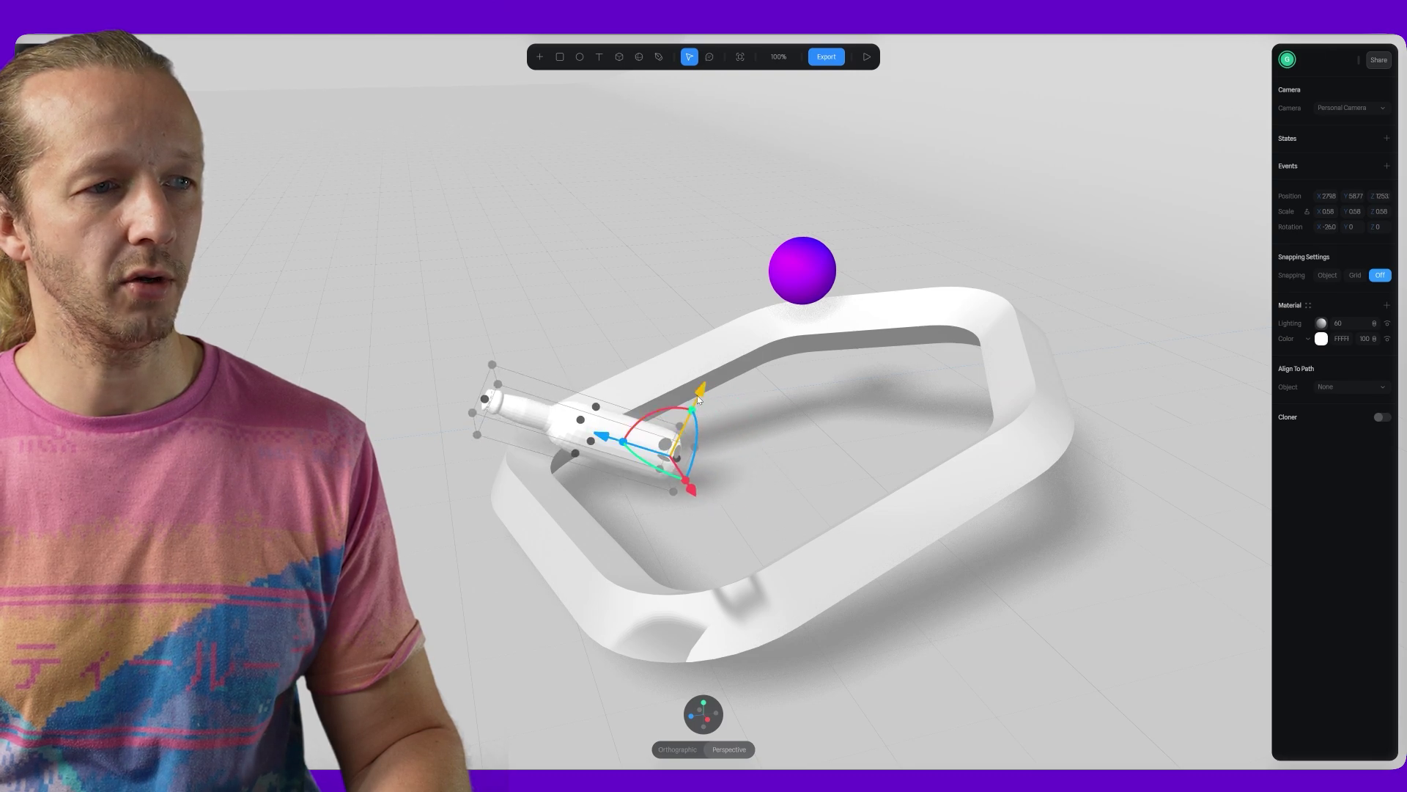
mouse_move(697, 395)
left_mouse_down()
mouse_move(679, 422)
mouse_move(690, 415)
left_mouse_up()
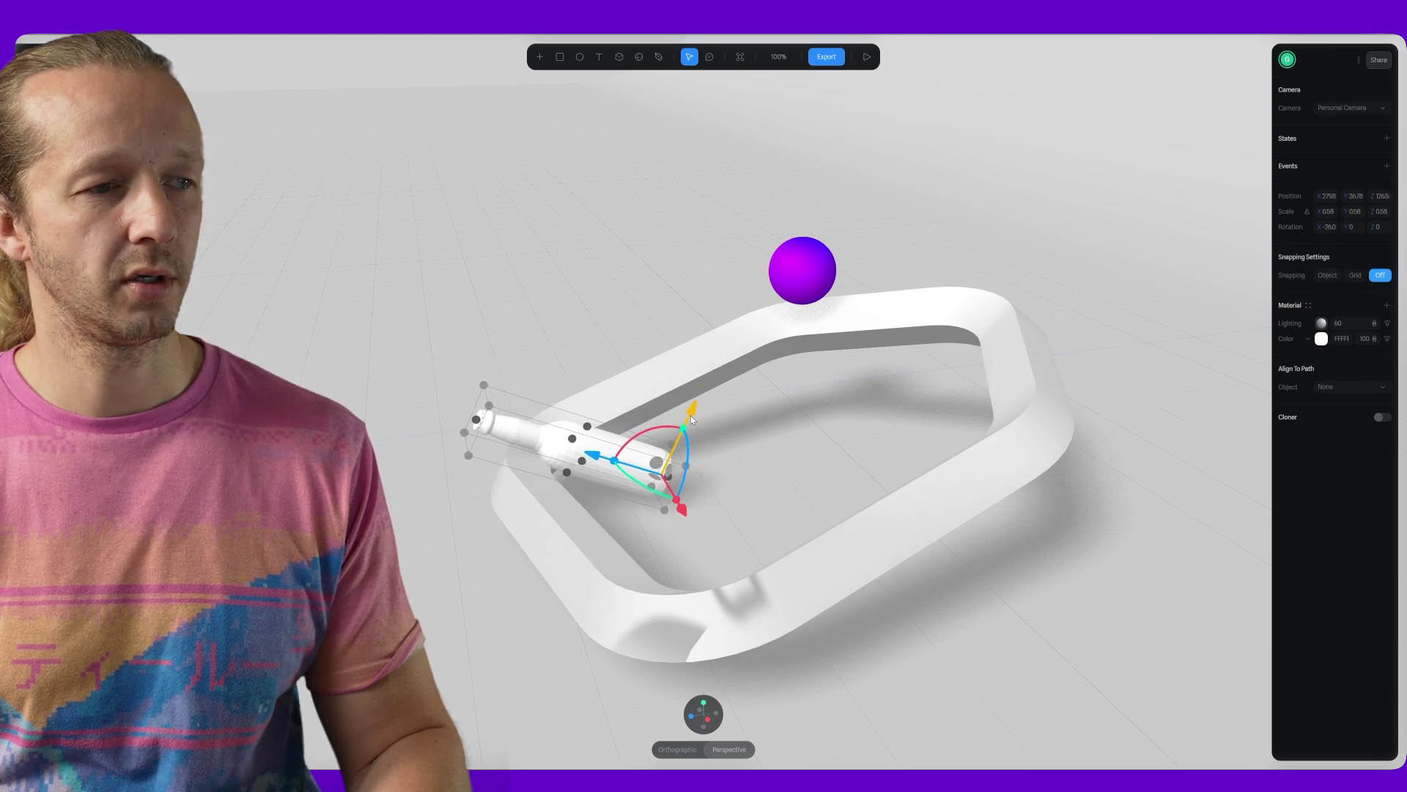
Change the bottle's color material layer to Toon and set the black stop of its gradient to light grey.
right_click_drag(674, 510, 764, 522)
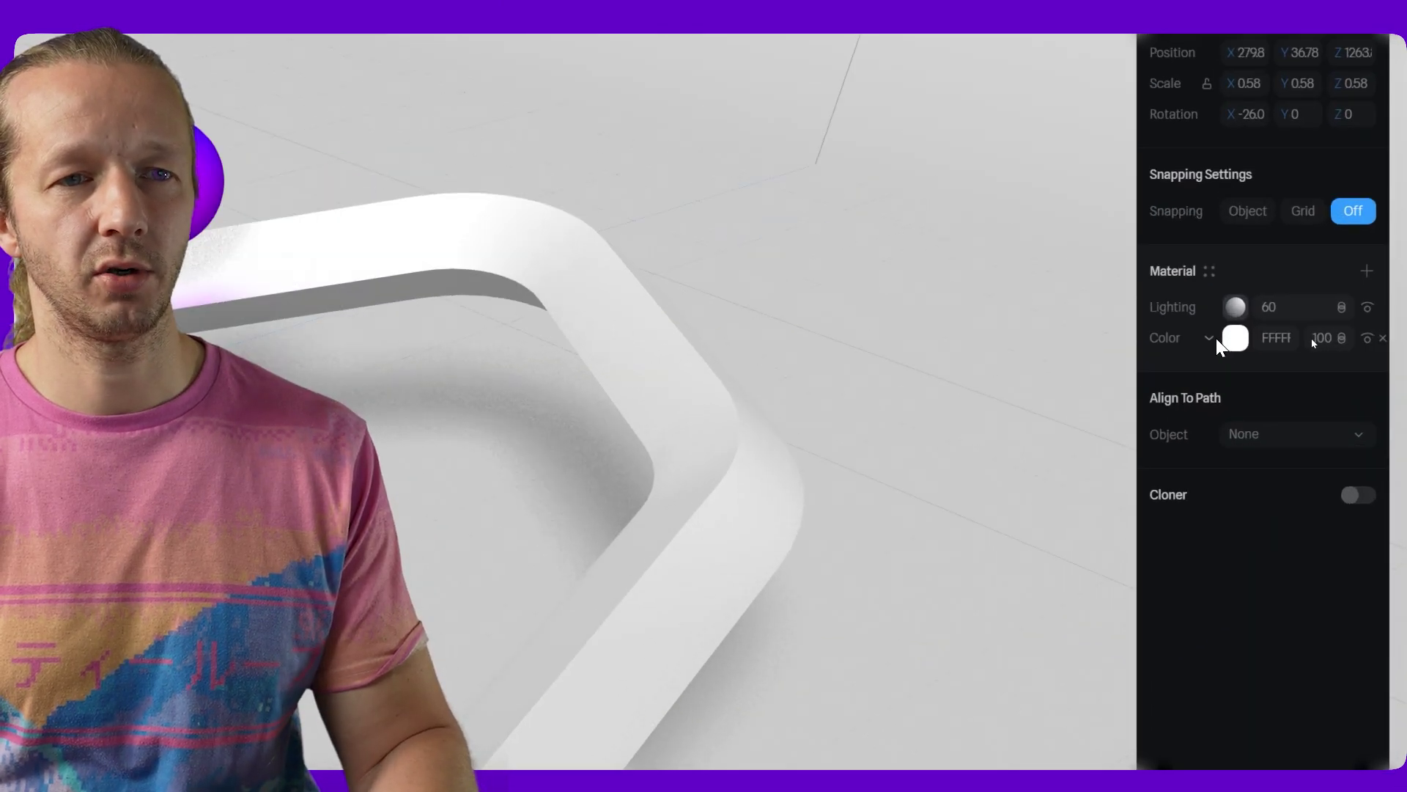
left_click(1209, 337)
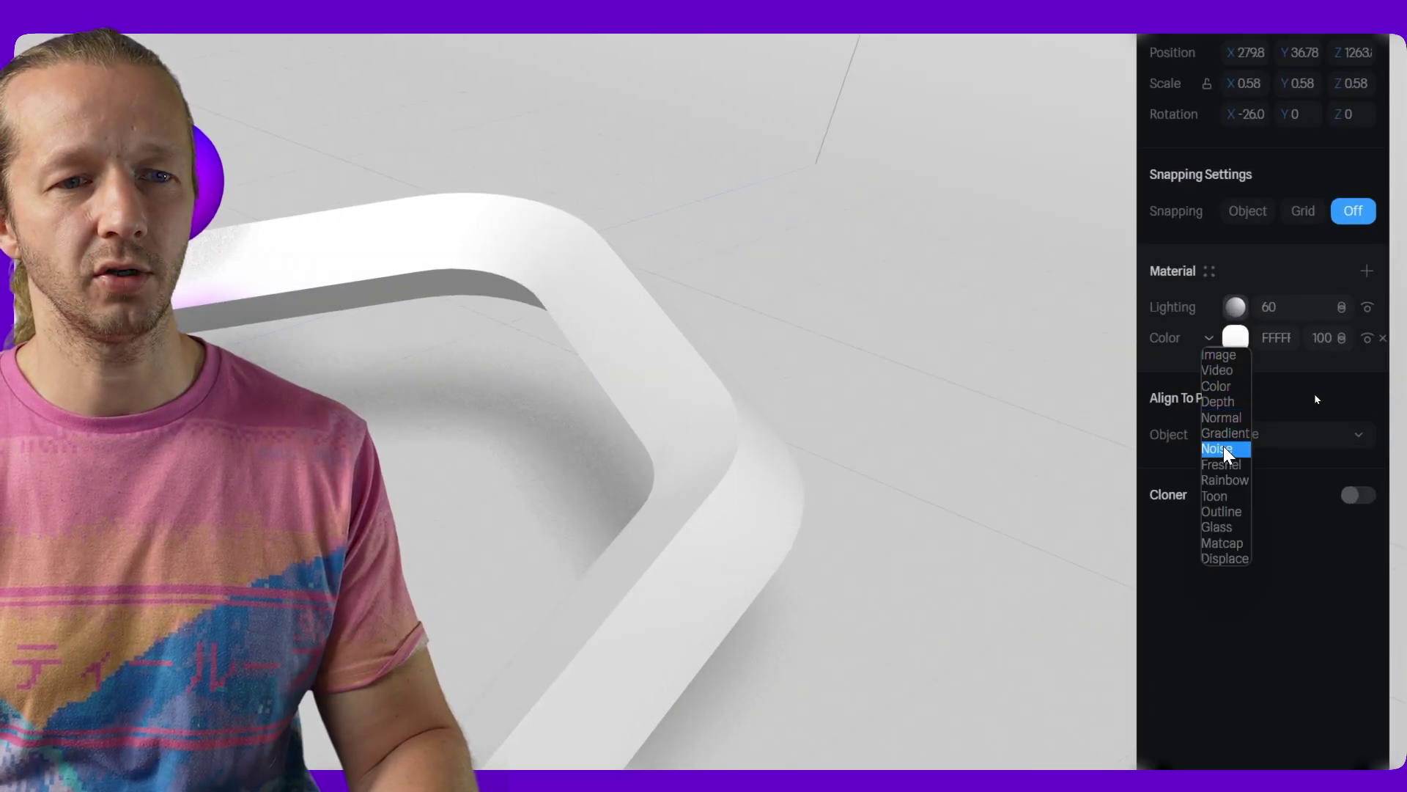
left_click(1215, 497)
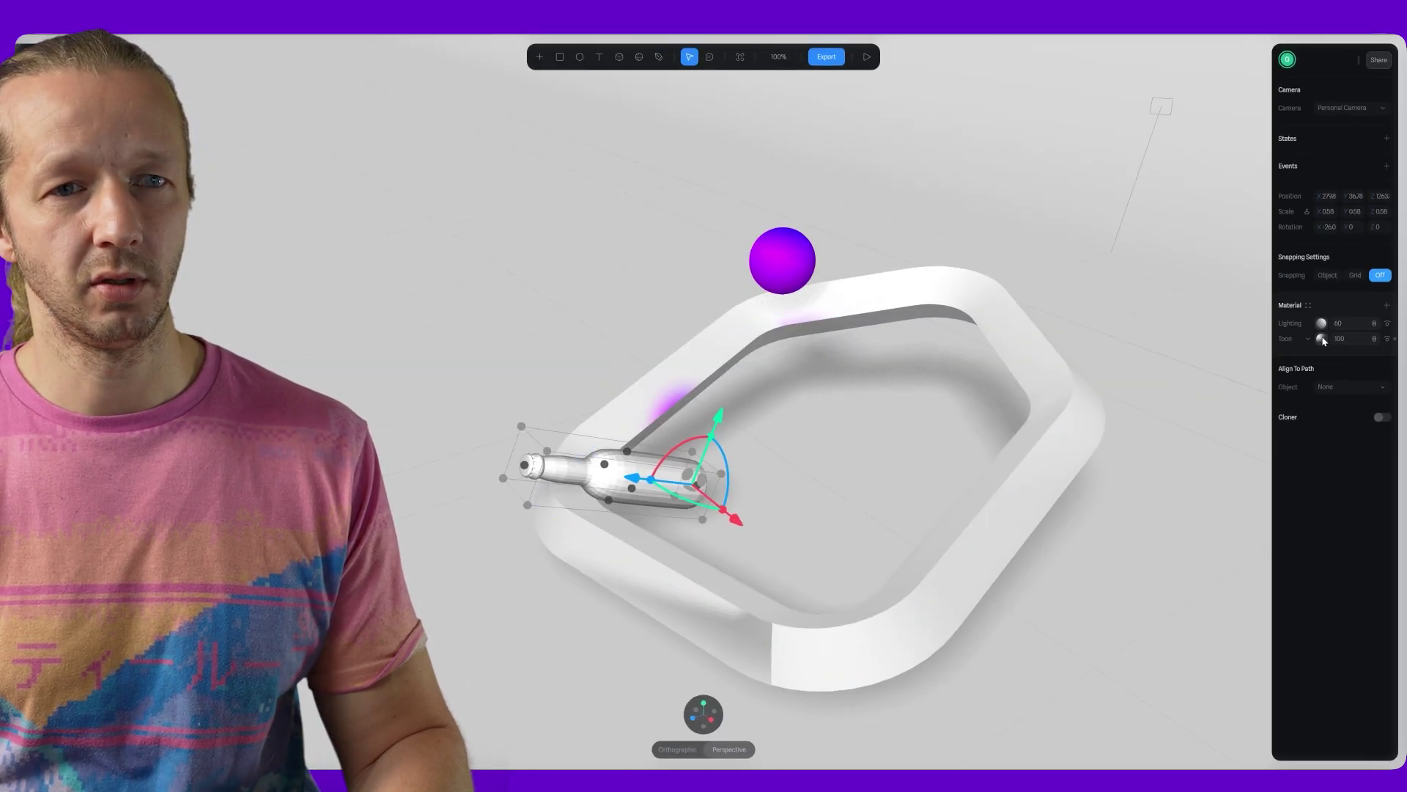
left_click(1322, 338)
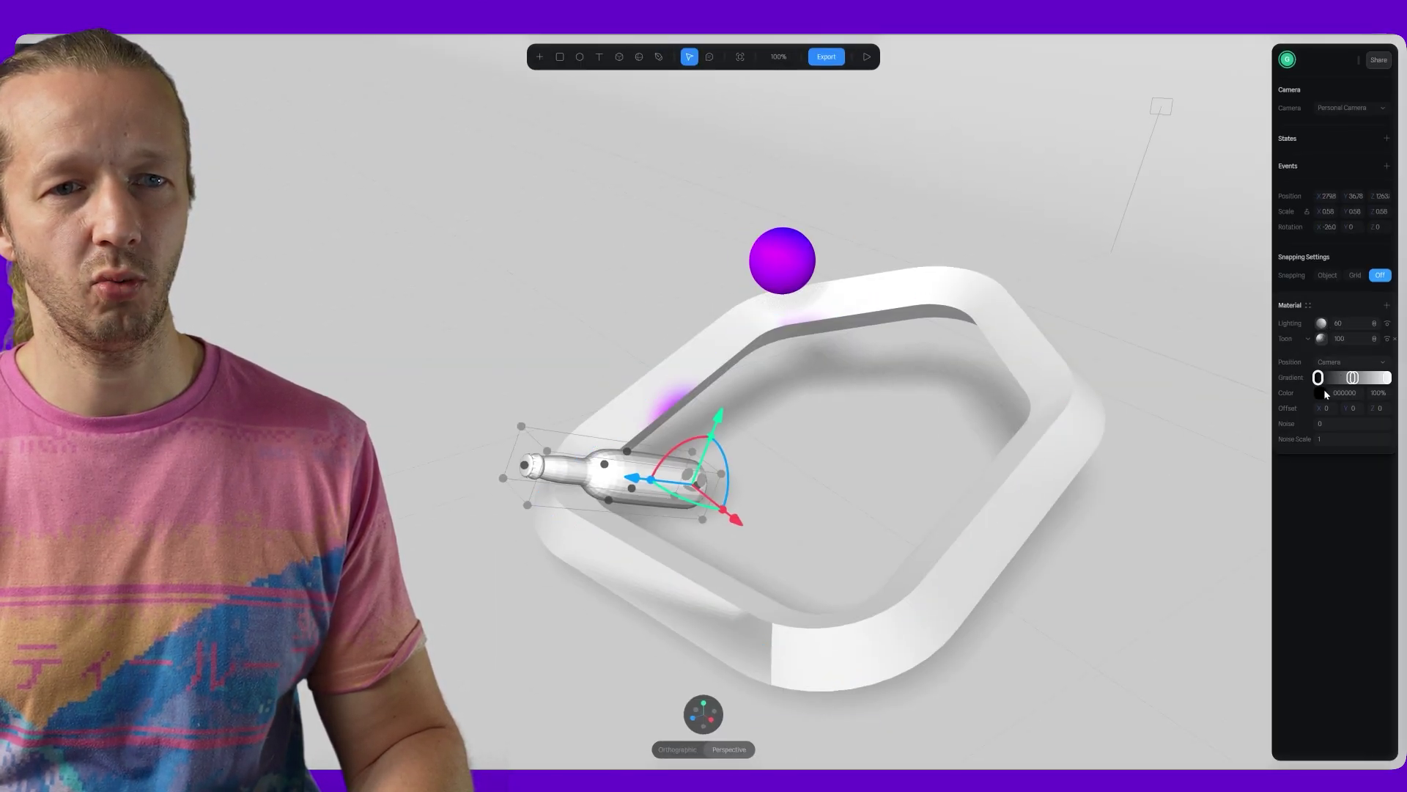
left_click(1322, 393)
left_click_drag(1298, 442, 1265, 428)
left_click(1294, 360)
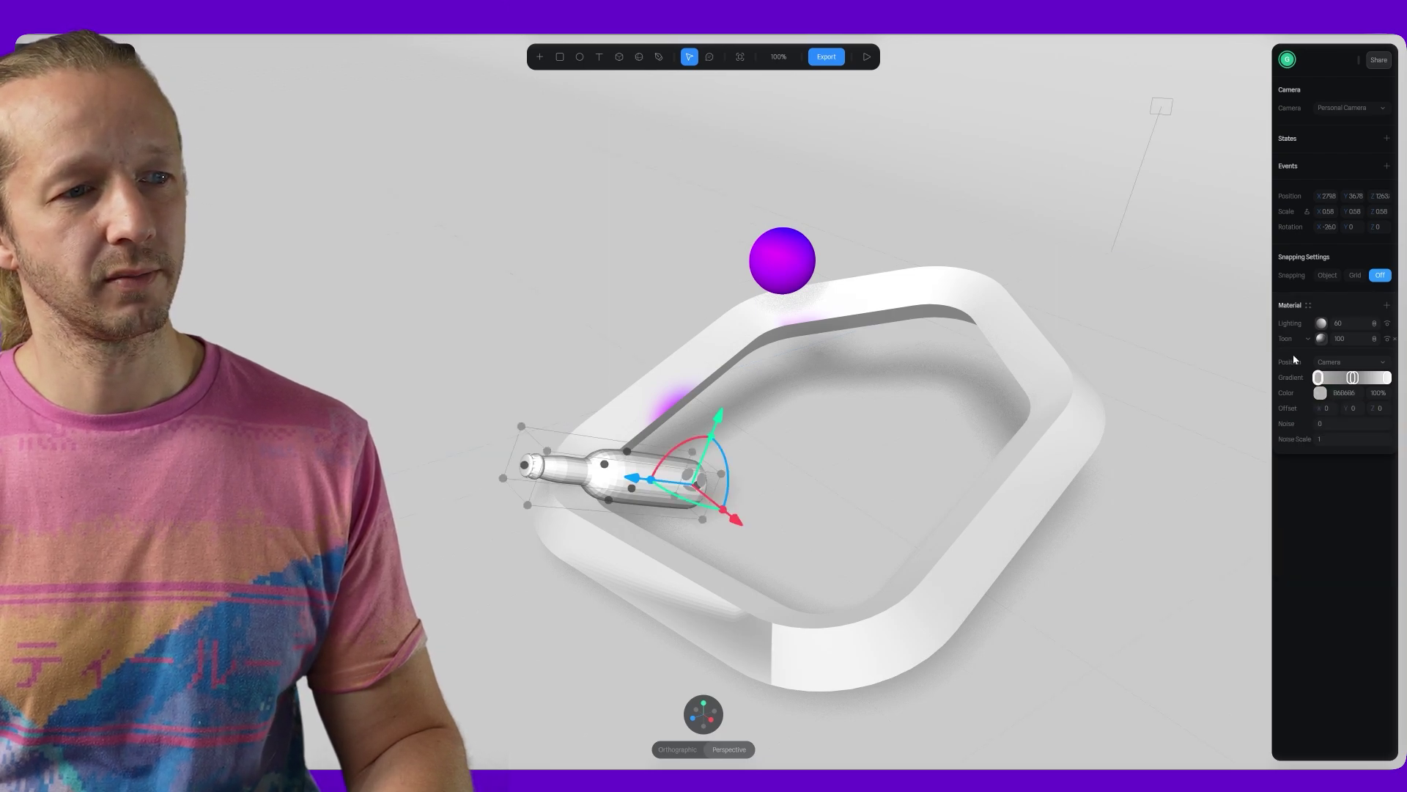
left_click(834, 469)
left_click(670, 464)
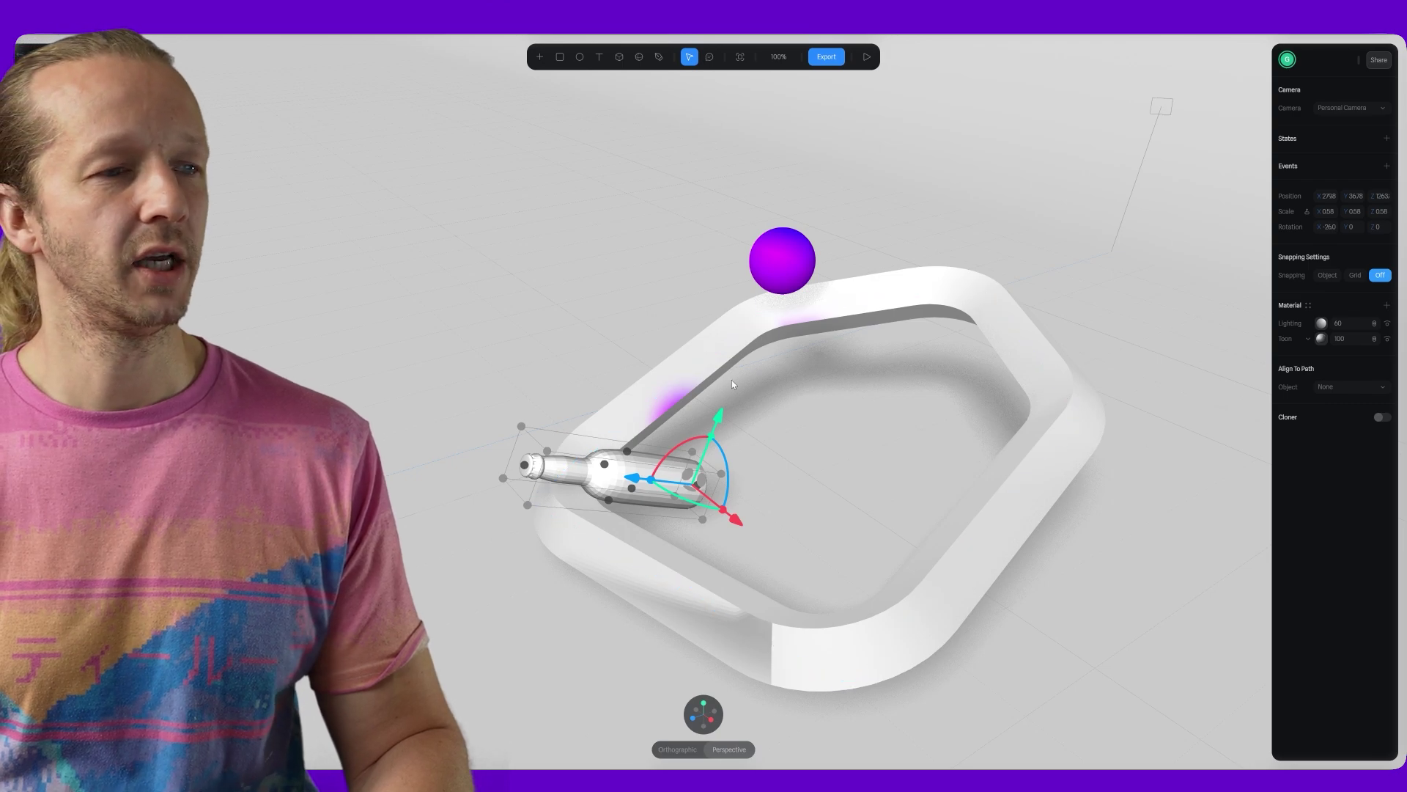
Enable physics in the scene's environment settings and select the bottle to bring up its own physics options.
scroll(566, 286, "down", 2)
scroll(565, 286, "down", 5)
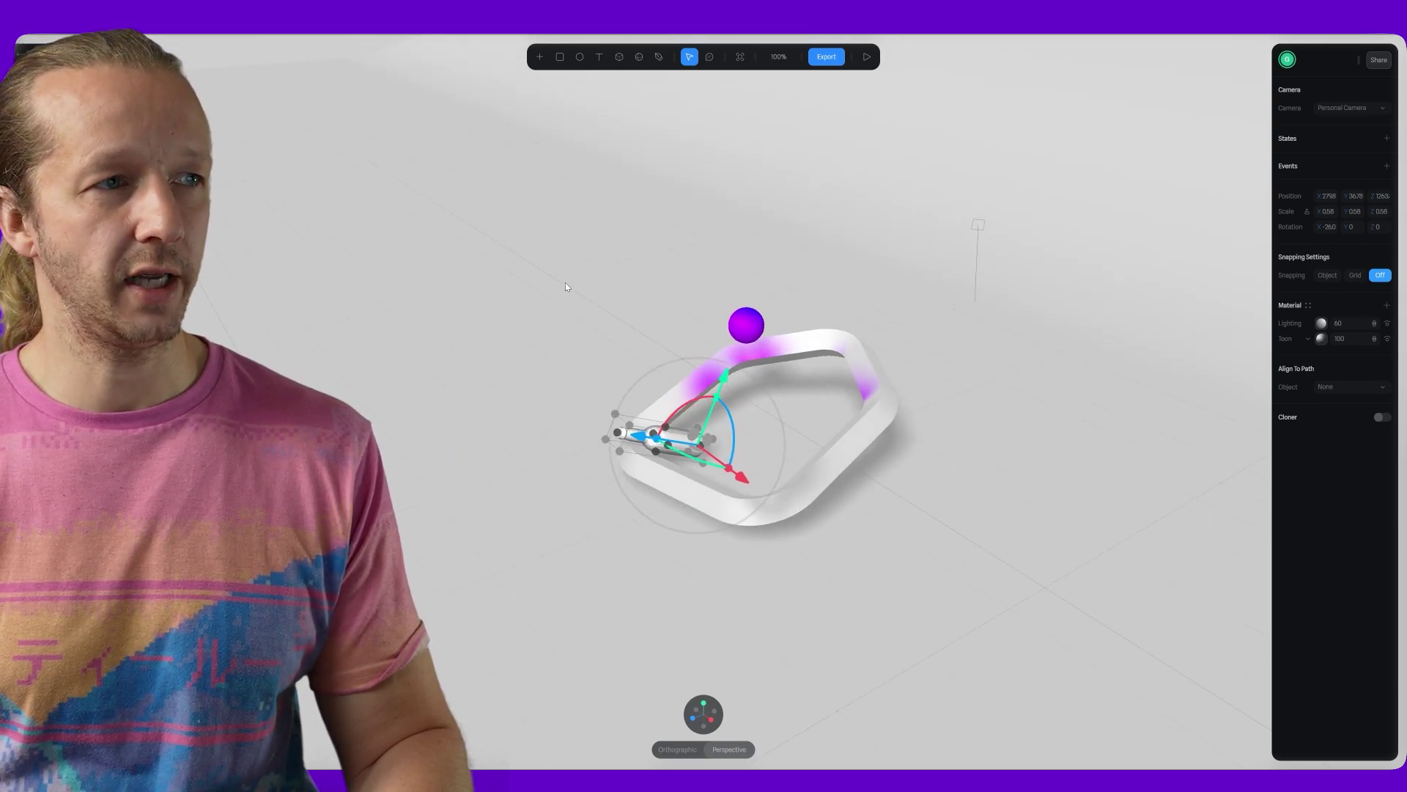
left_click(890, 209)
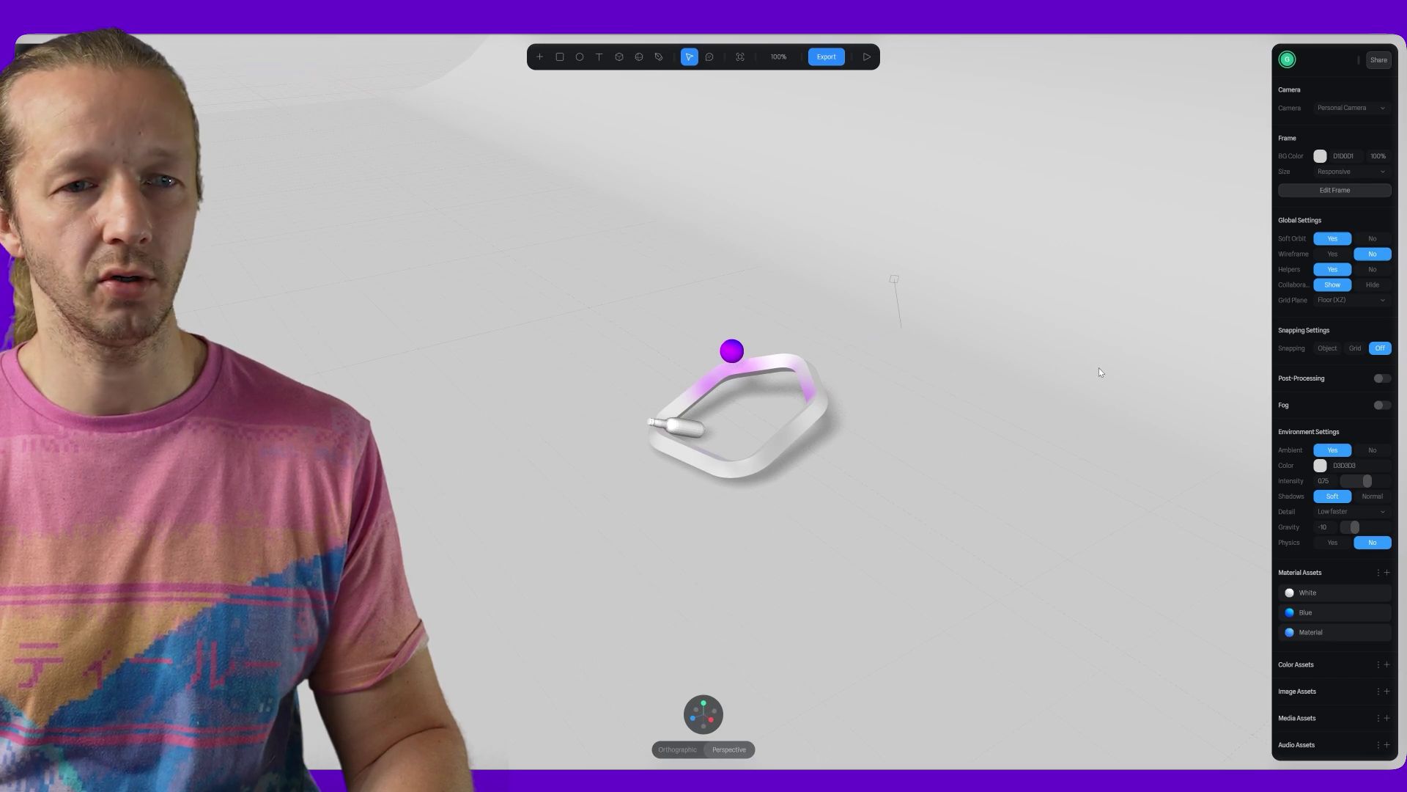
scroll(864, 296, "up", 3)
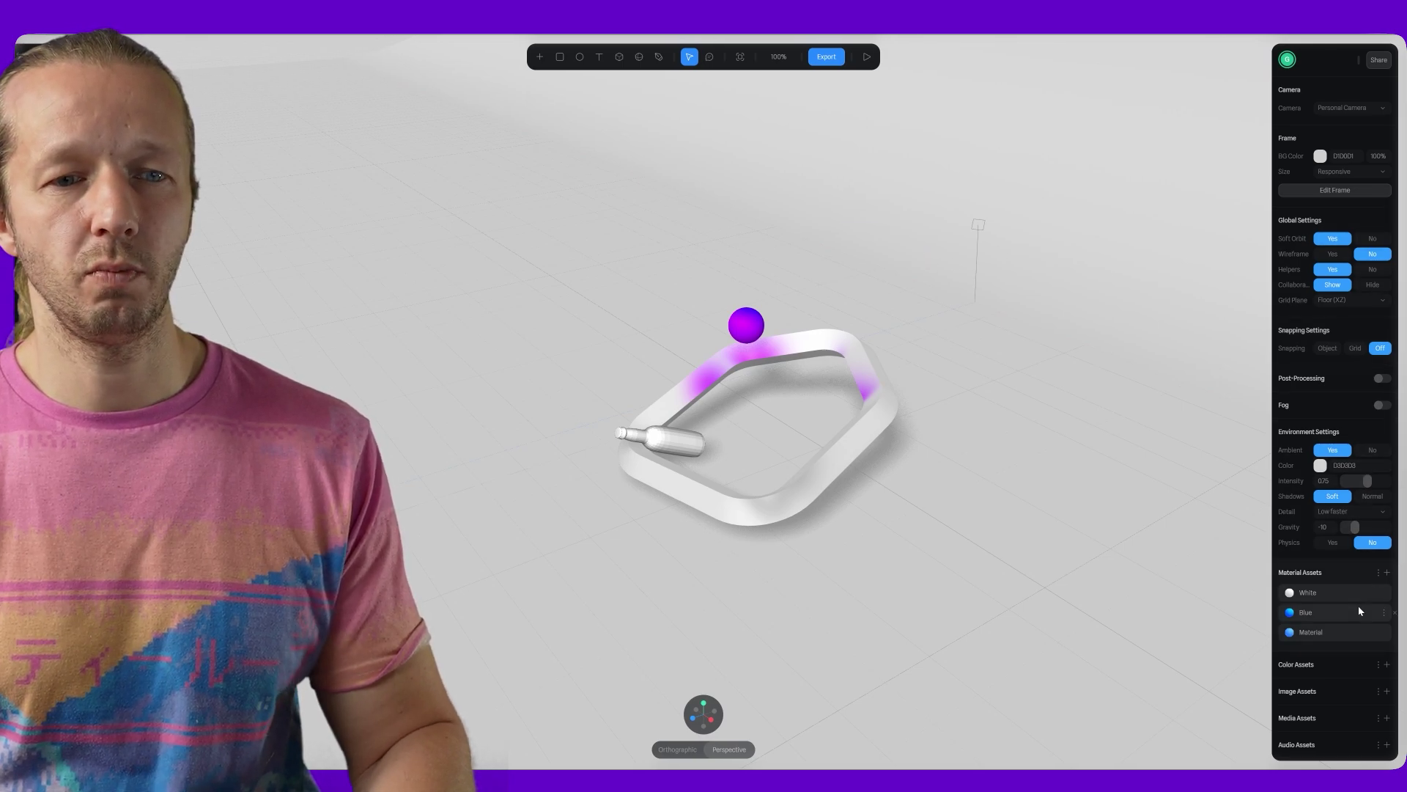
left_click(1343, 546)
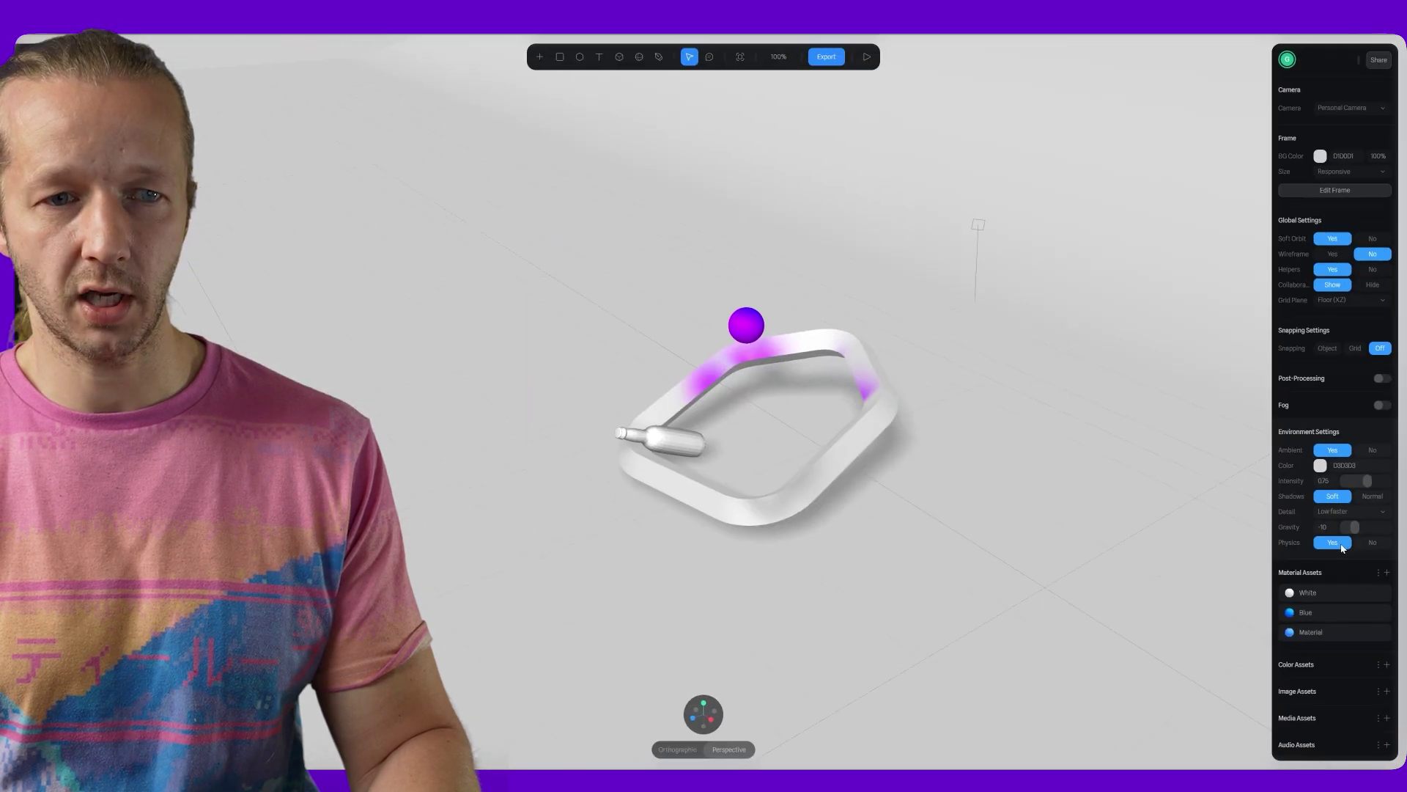
left_click(680, 442)
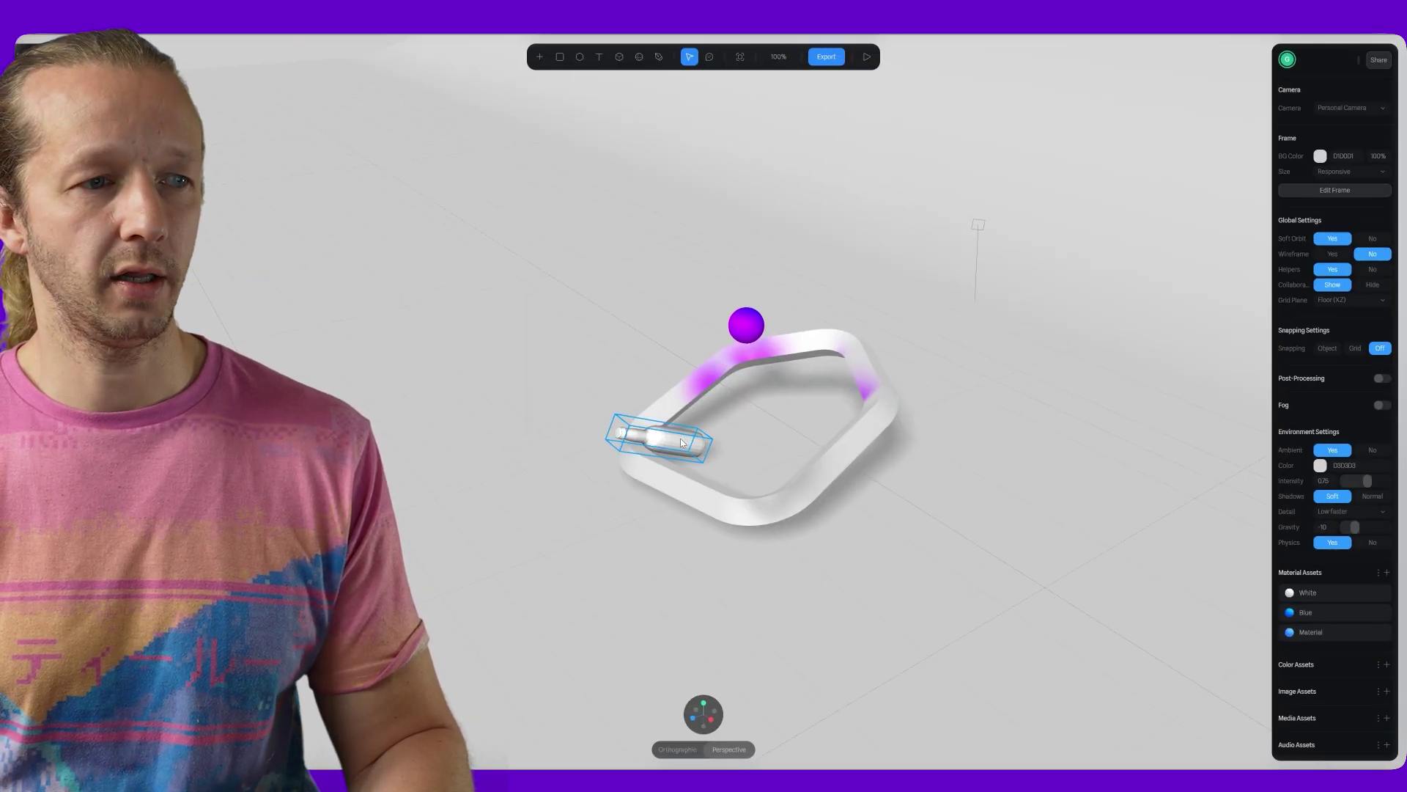
left_click(681, 442)
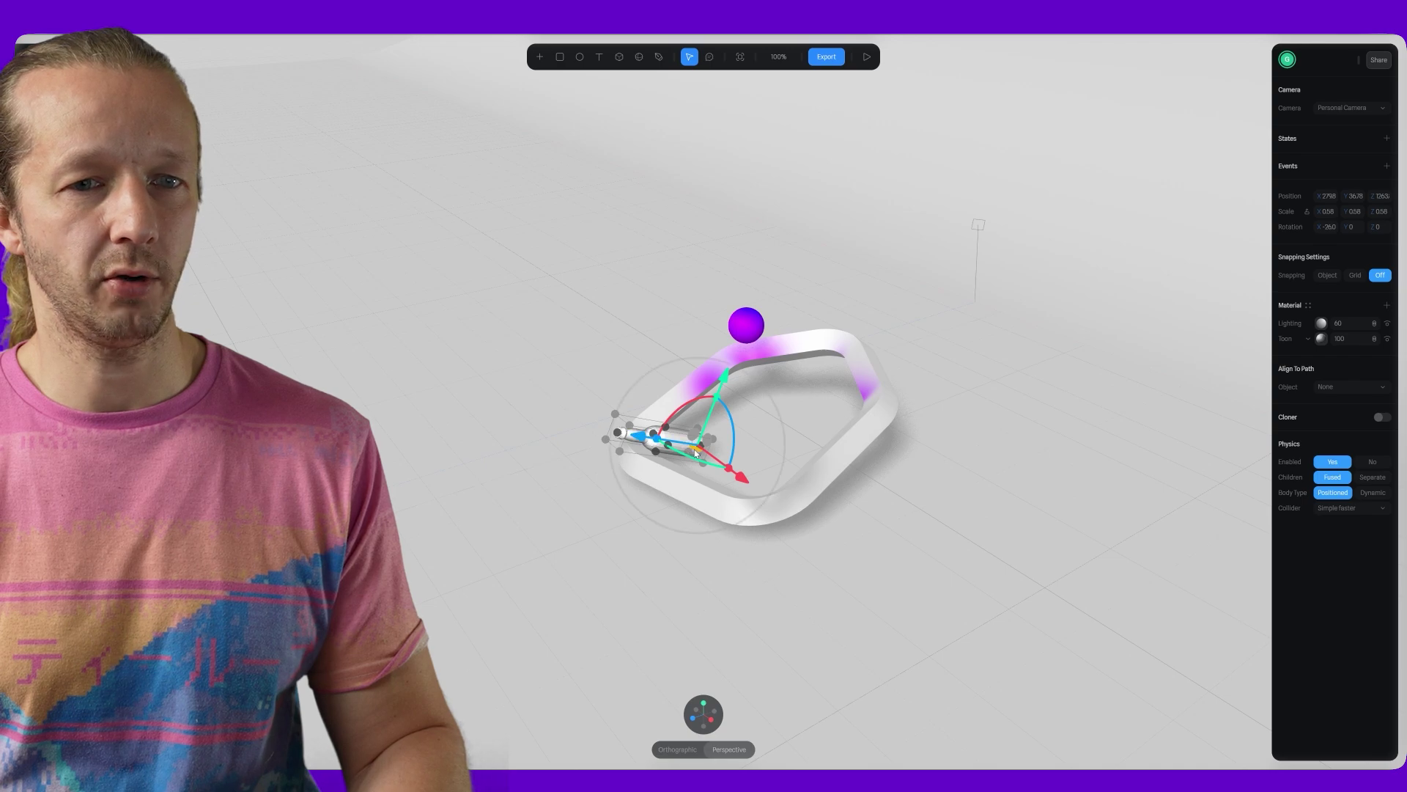
Make the bottle a dynamic physics body with its weight and gravity scale both set to 2.
scroll(695, 456, "up", 5)
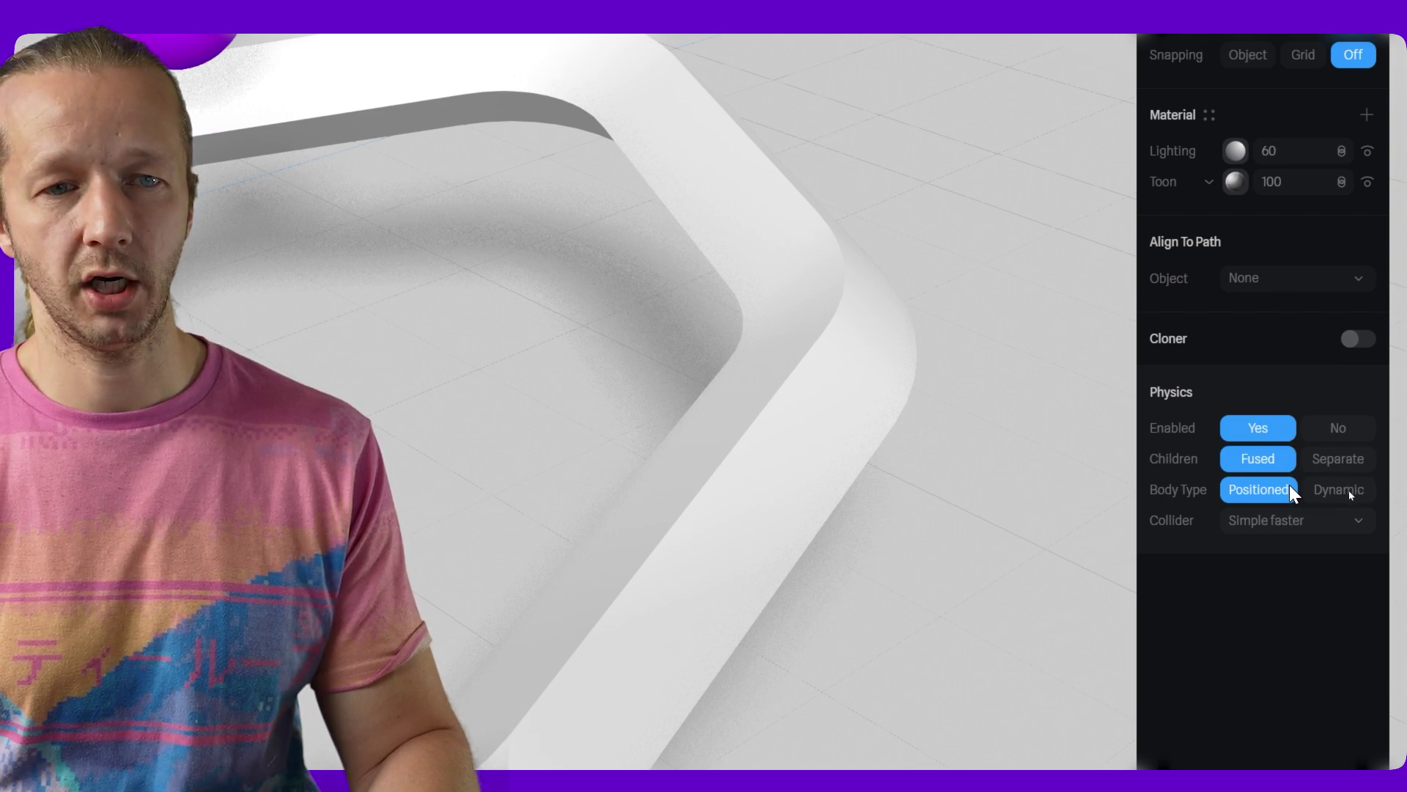
left_click(1319, 491)
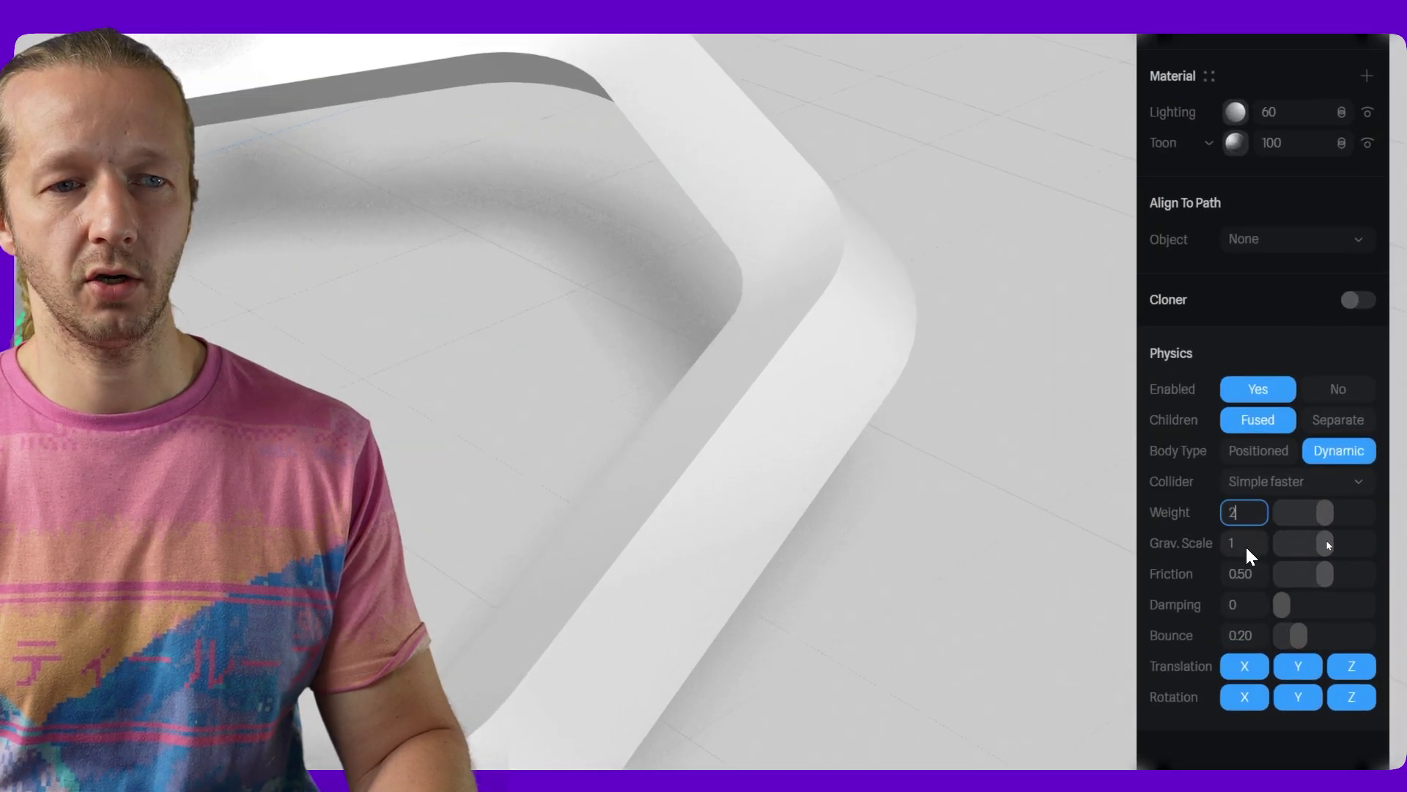
left_click(1247, 548)
type("2")
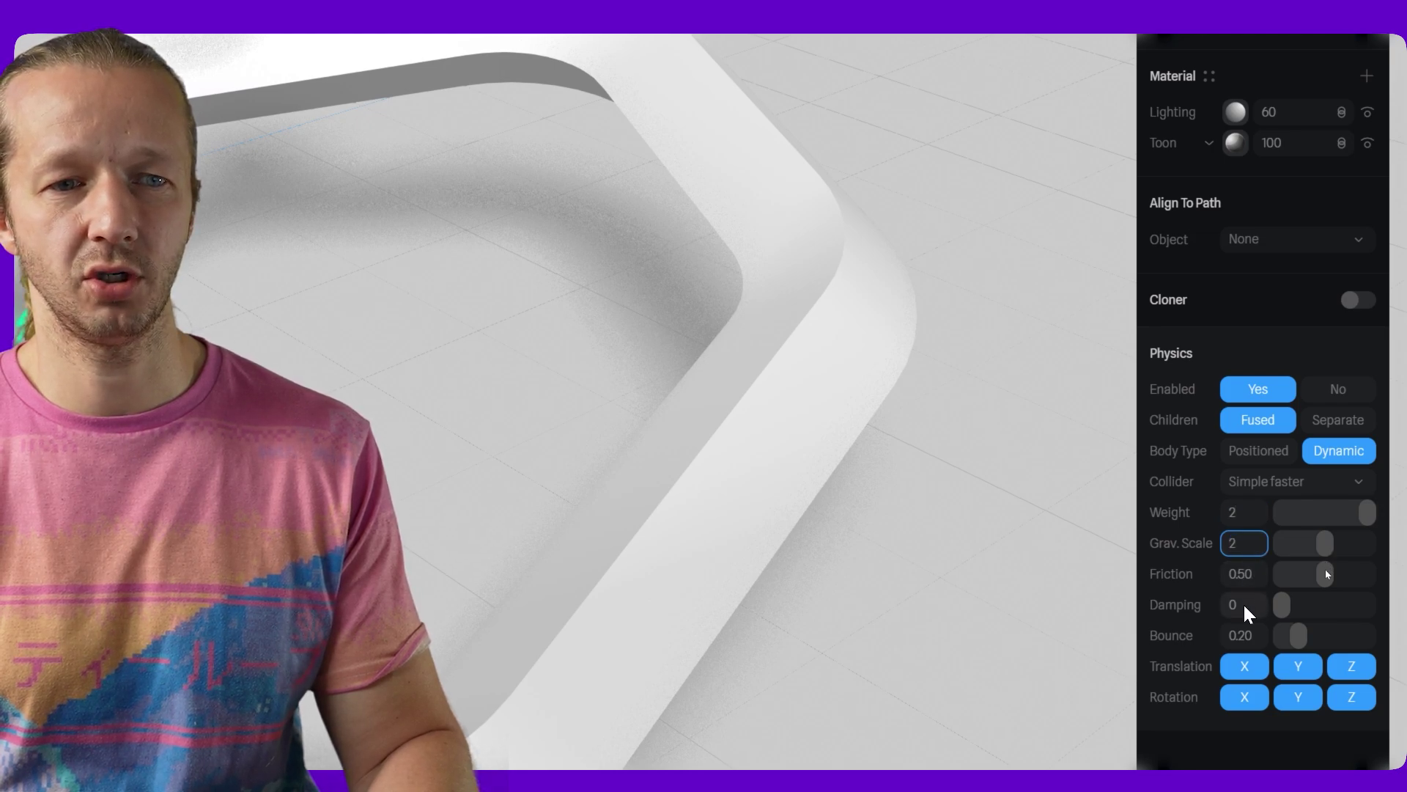
left_click(1244, 520)
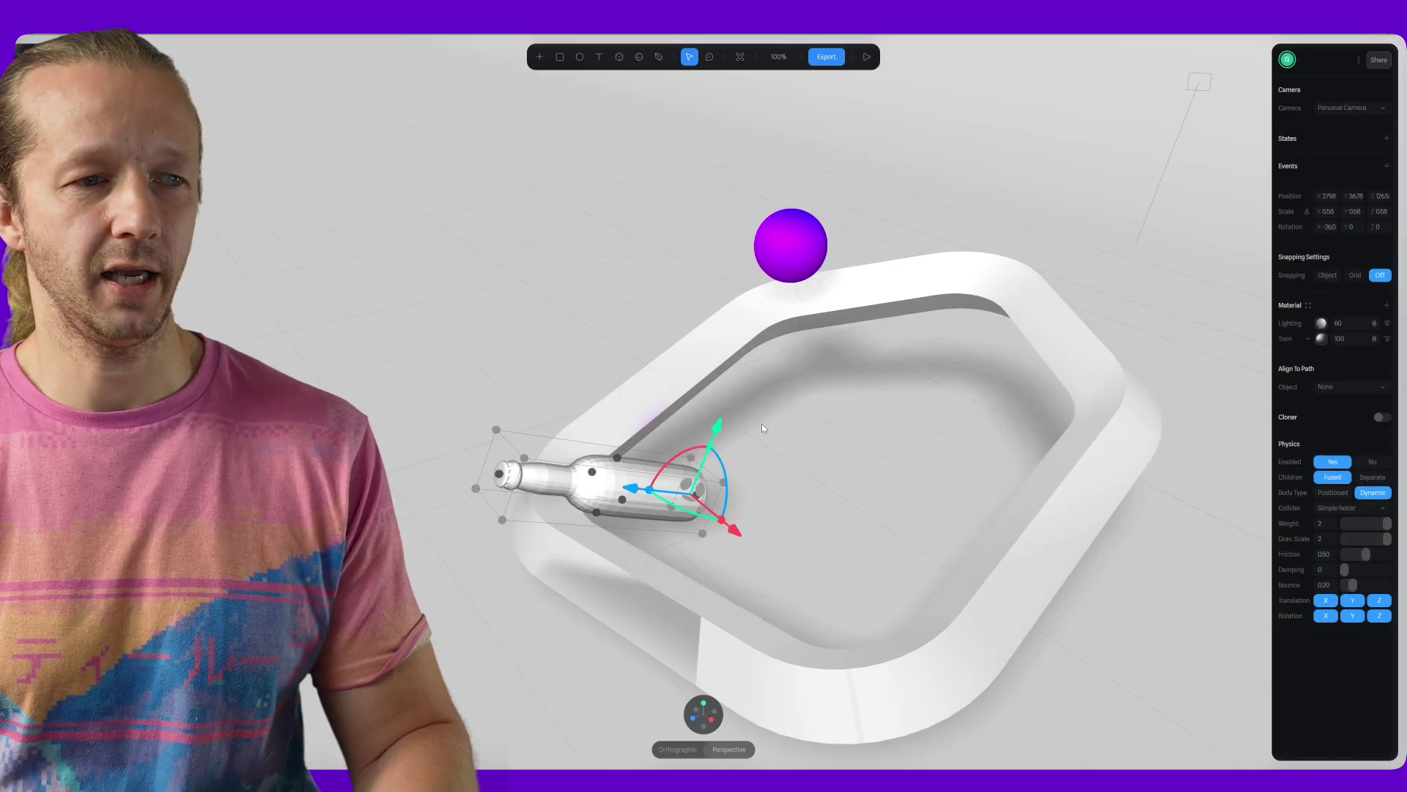
Preview the bottle's physics and the sphere's movement in play mode and return to editing.
scroll(770, 440, "down", 2)
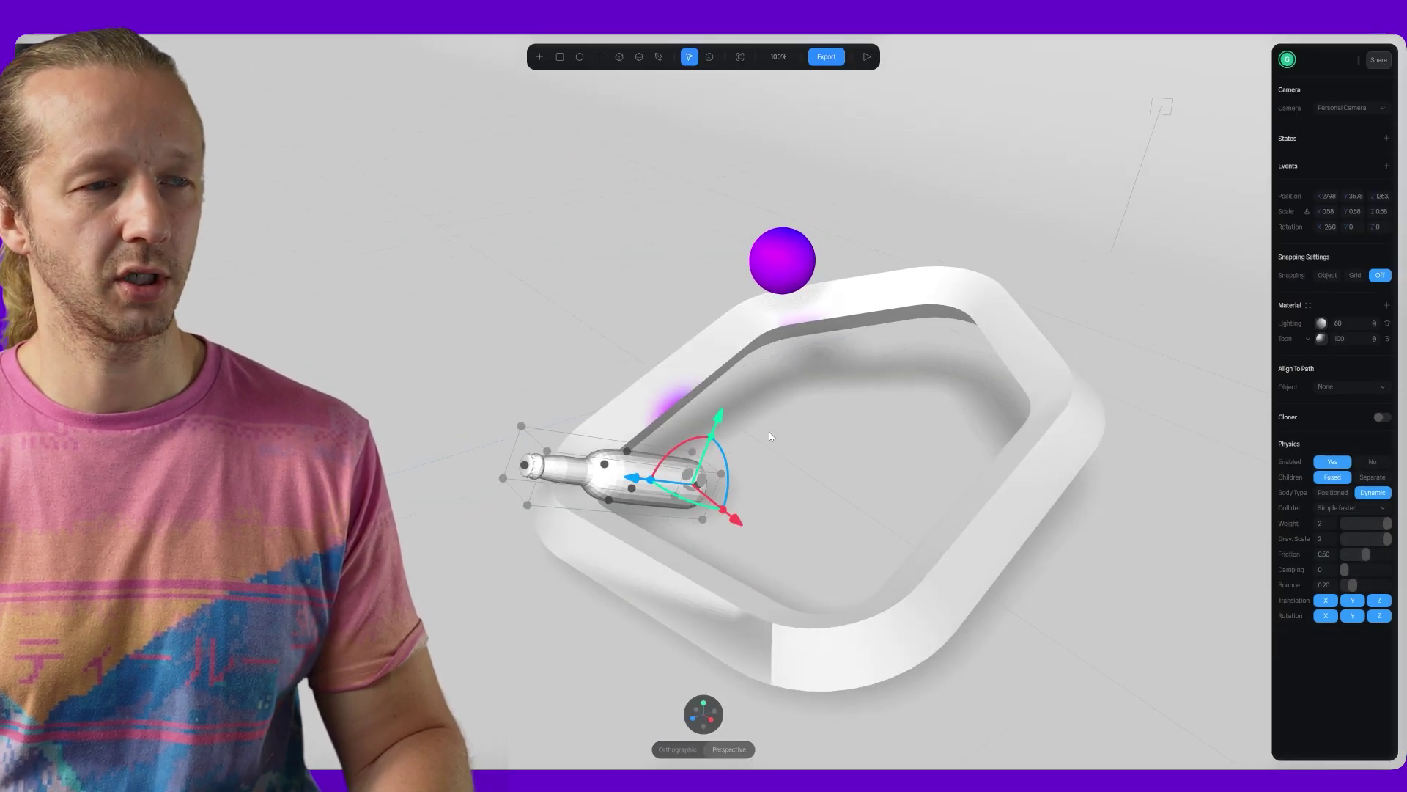
left_click(865, 58)
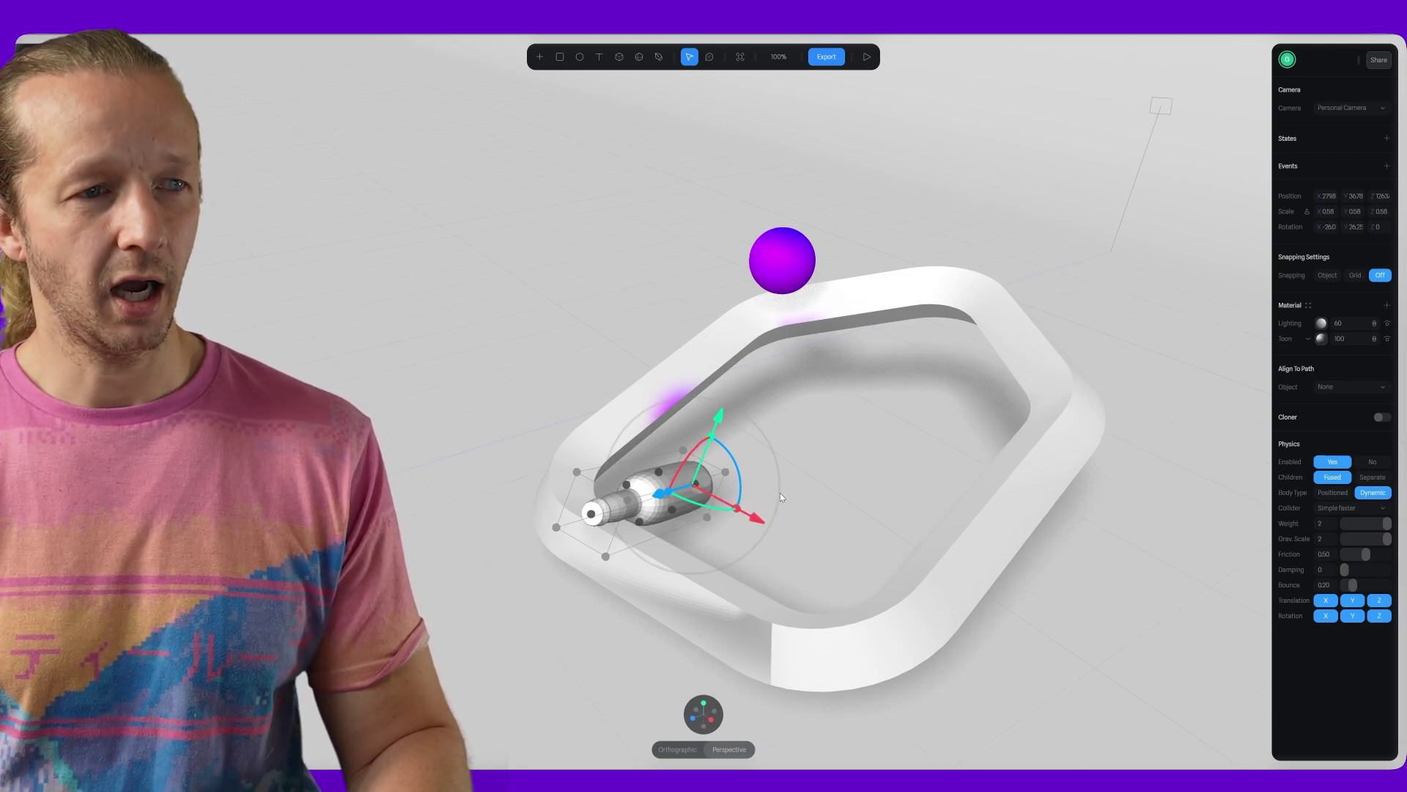
mouse_move(780, 492)
right_mouse_down()
mouse_move(799, 494)
mouse_move(756, 512)
mouse_move(758, 493)
mouse_move(797, 495)
mouse_move(772, 495)
right_mouse_up()
left_click(982, 509)
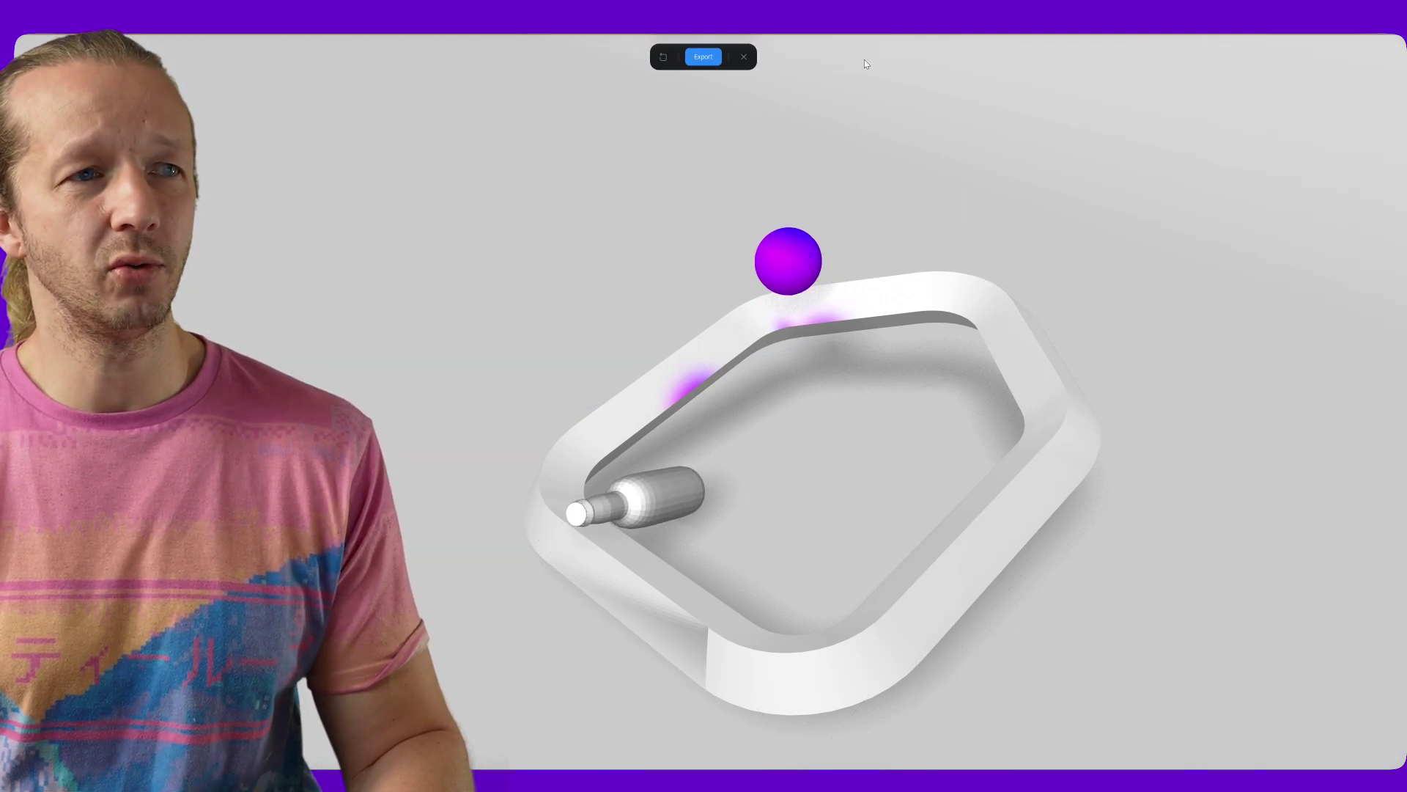
left_click(745, 57)
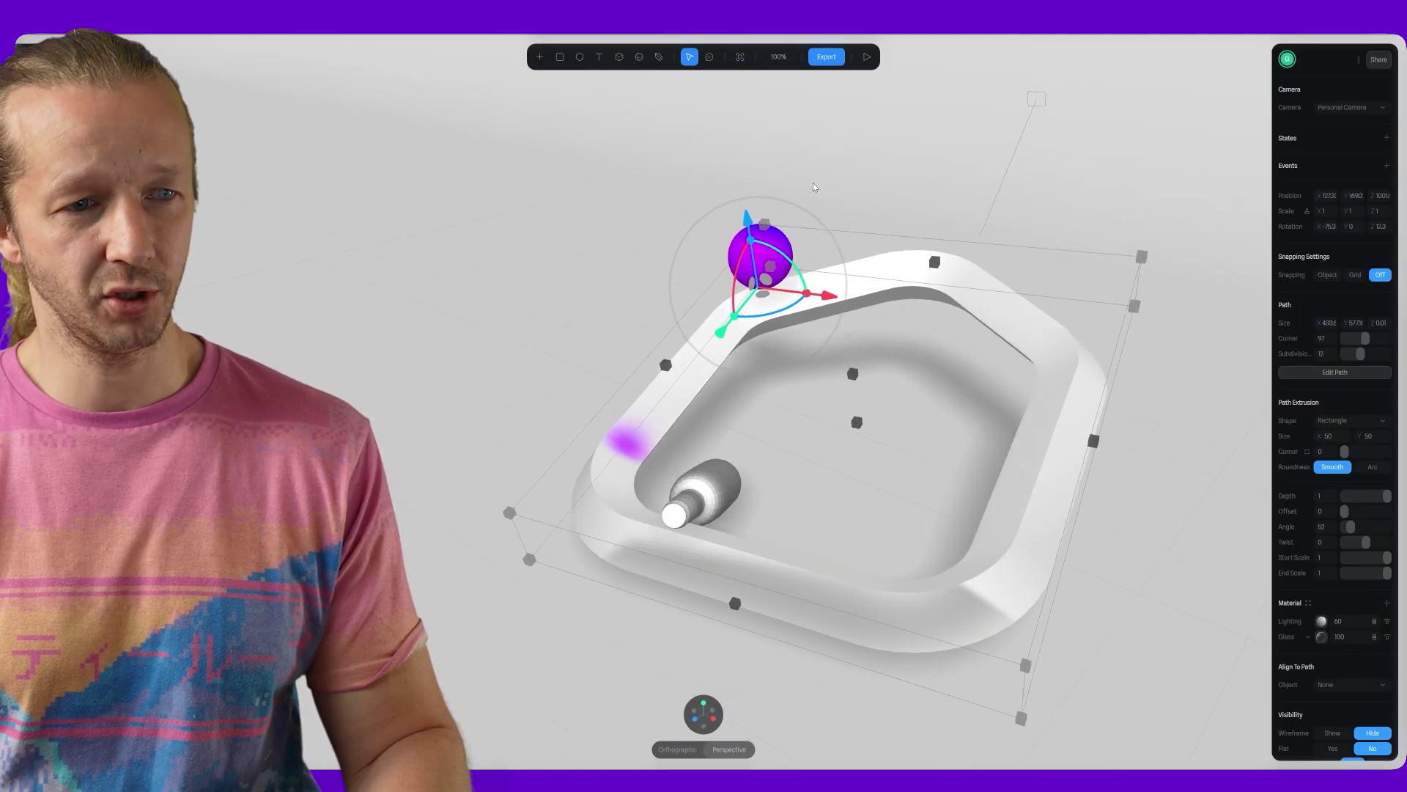
Open the scene's export options, review the public URL and code export, and inspect the Viewer embed code.
left_click(855, 134)
left_click(826, 57)
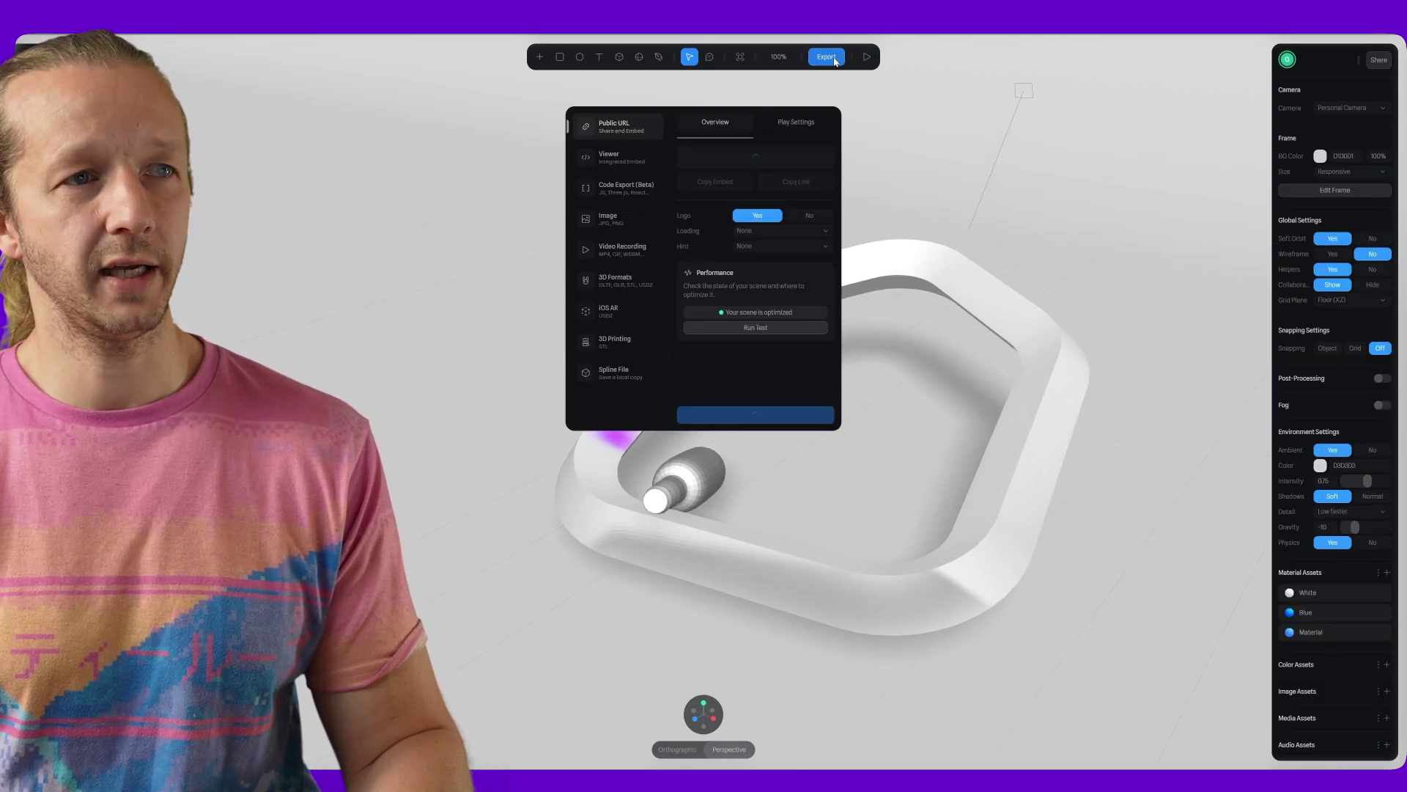
left_click(625, 156)
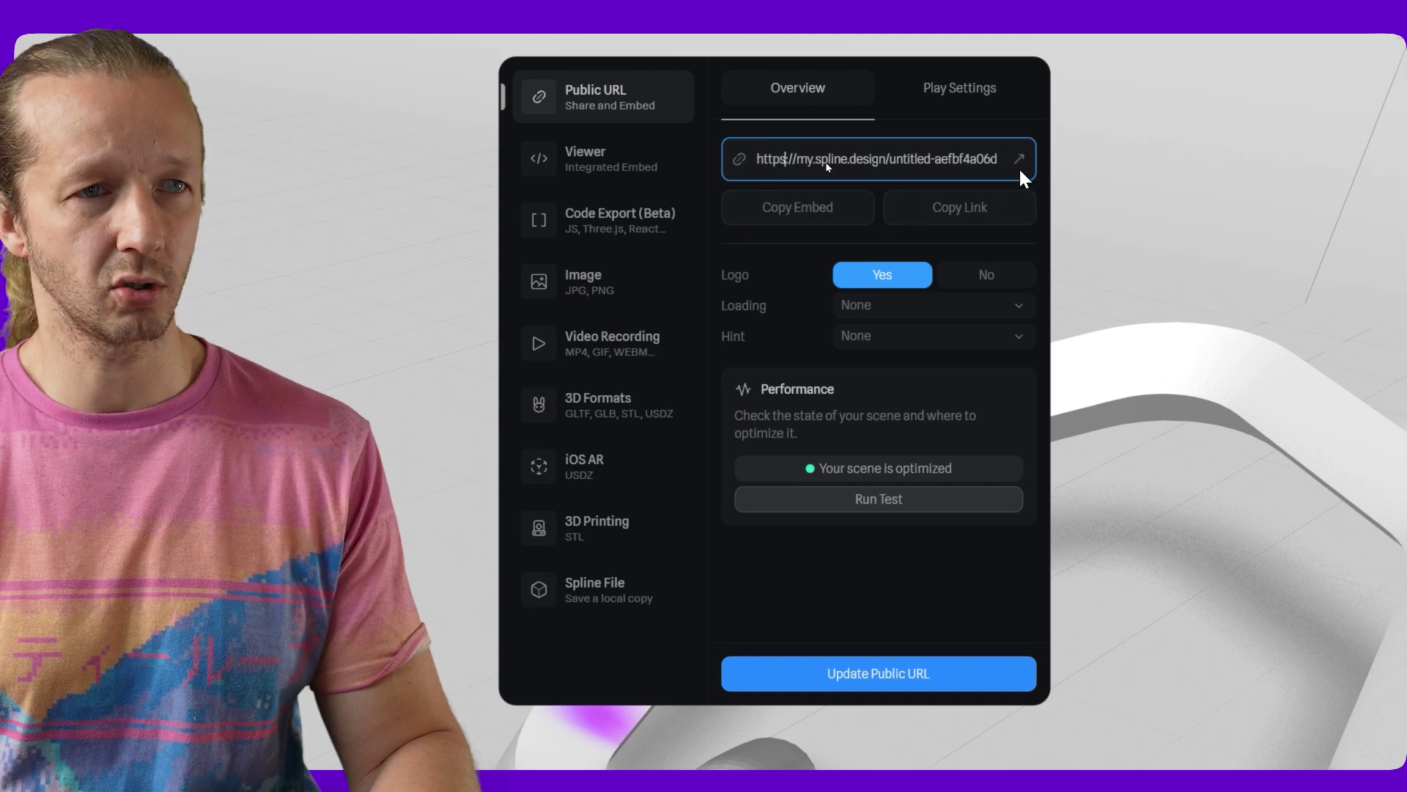
left_click(646, 217)
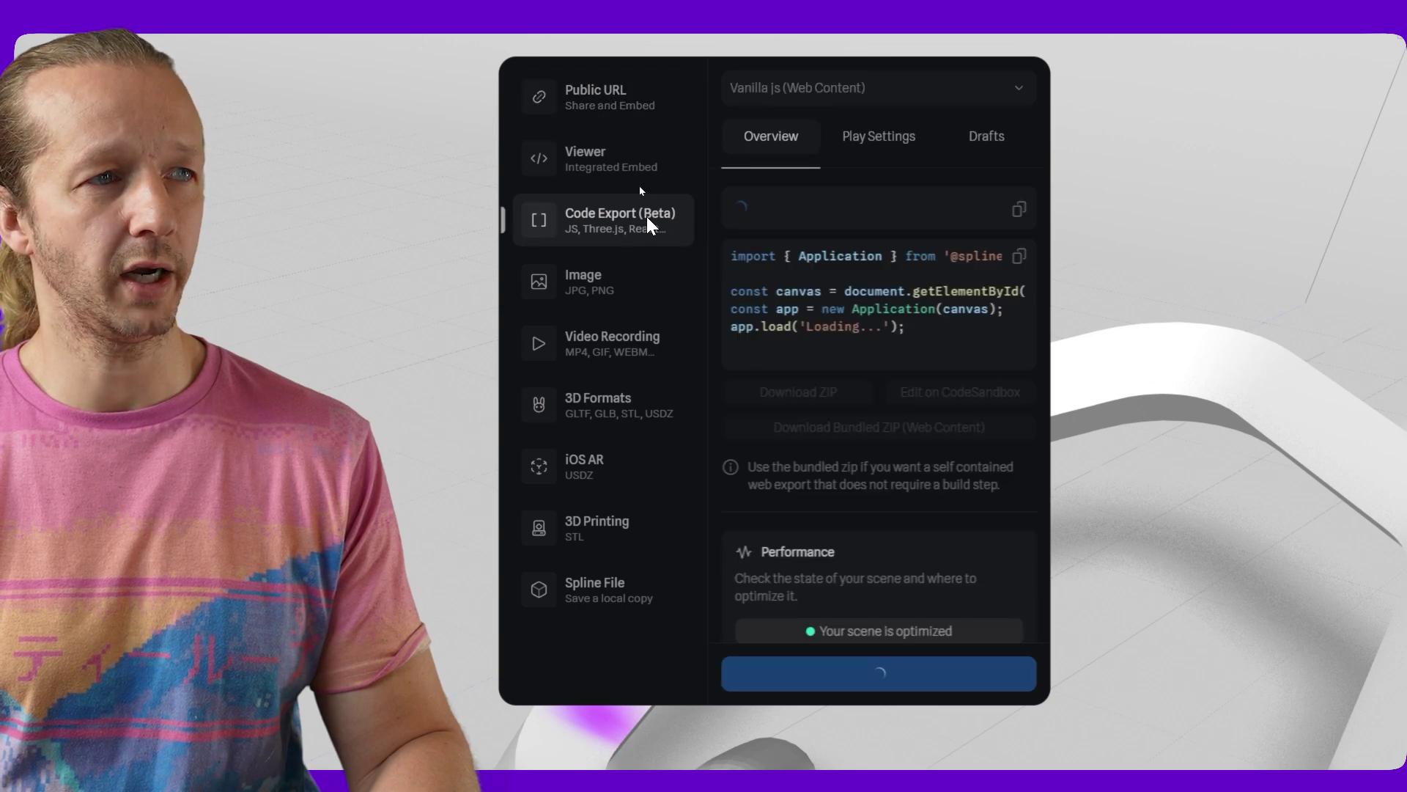
left_click(638, 168)
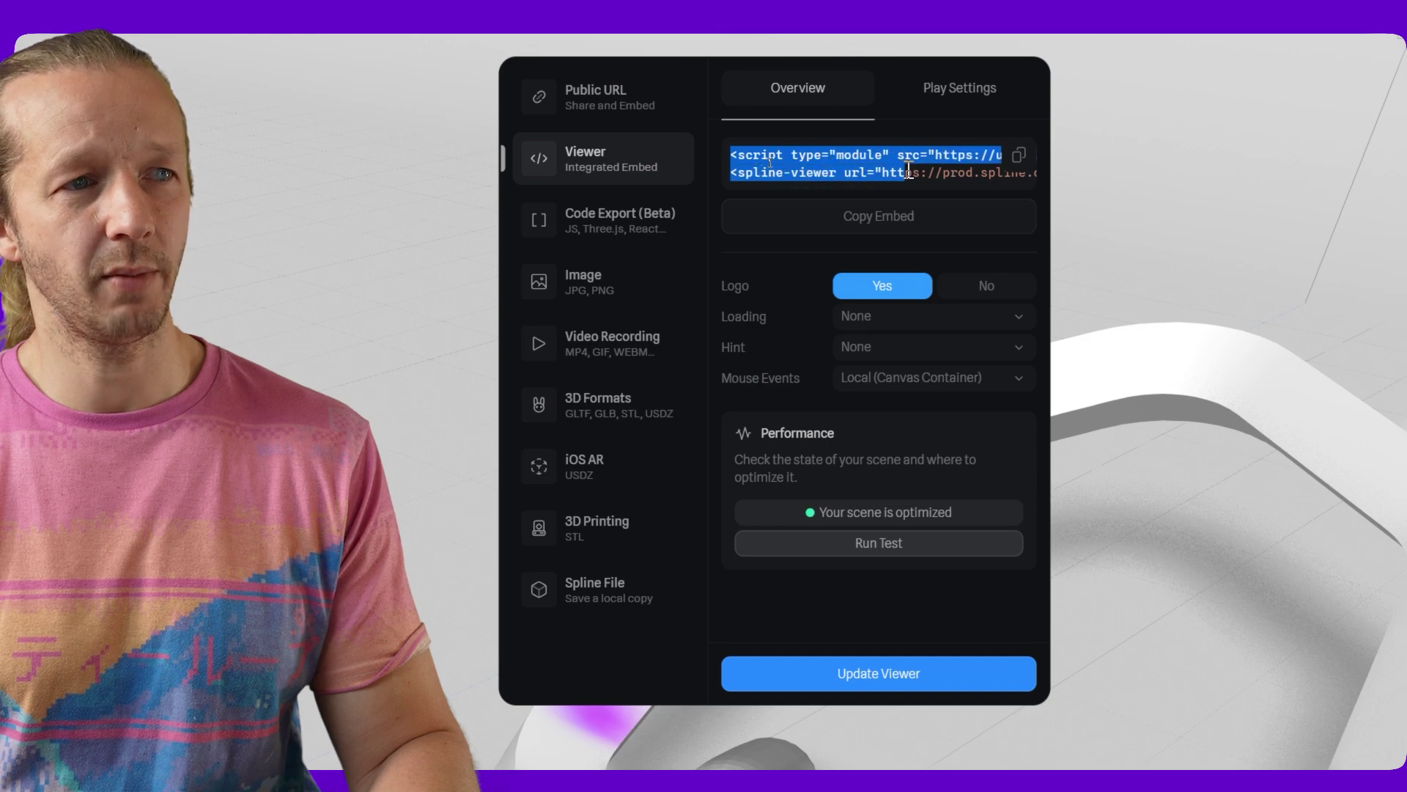
left_click(933, 173)
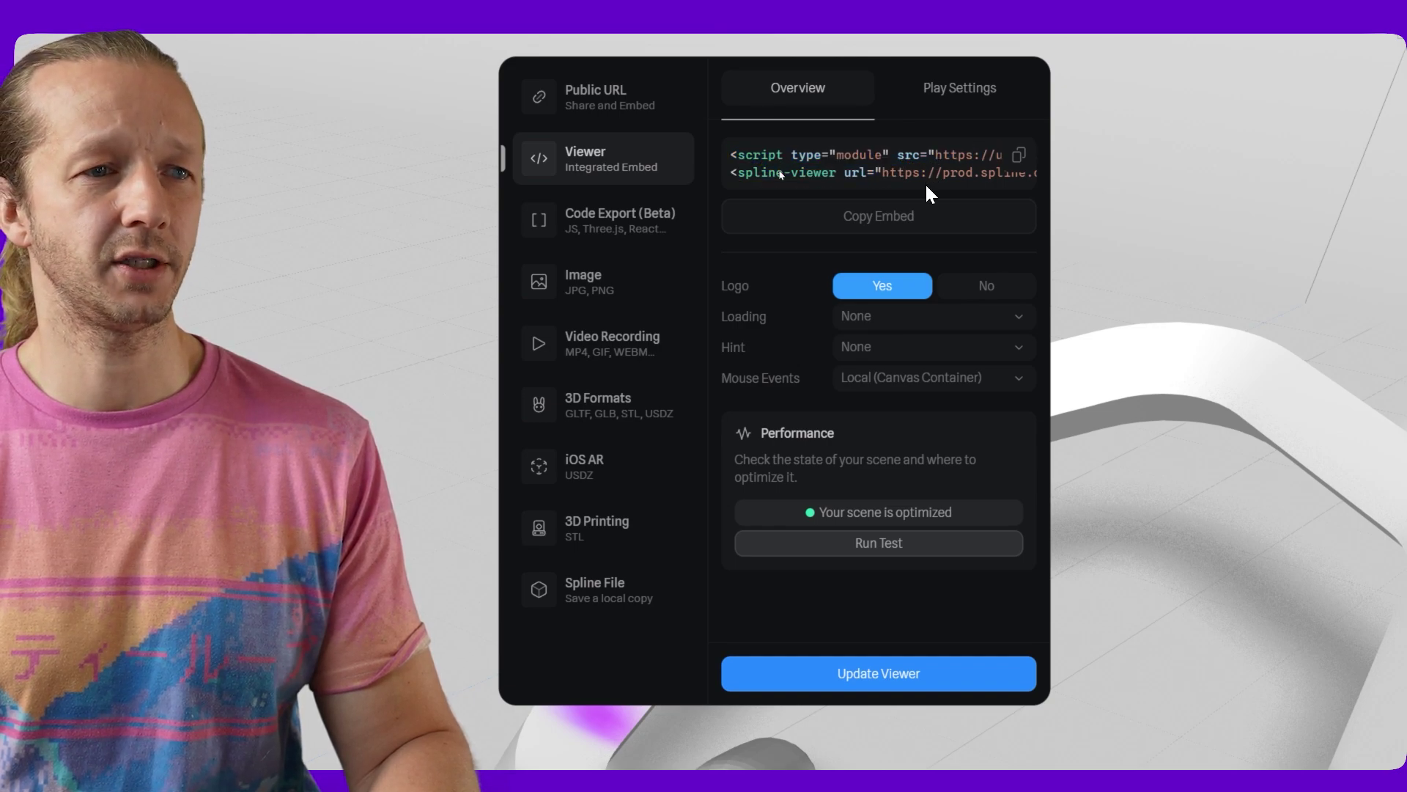
Turn off the logo in the Viewer's play settings and copy the embed code.
left_click(935, 86)
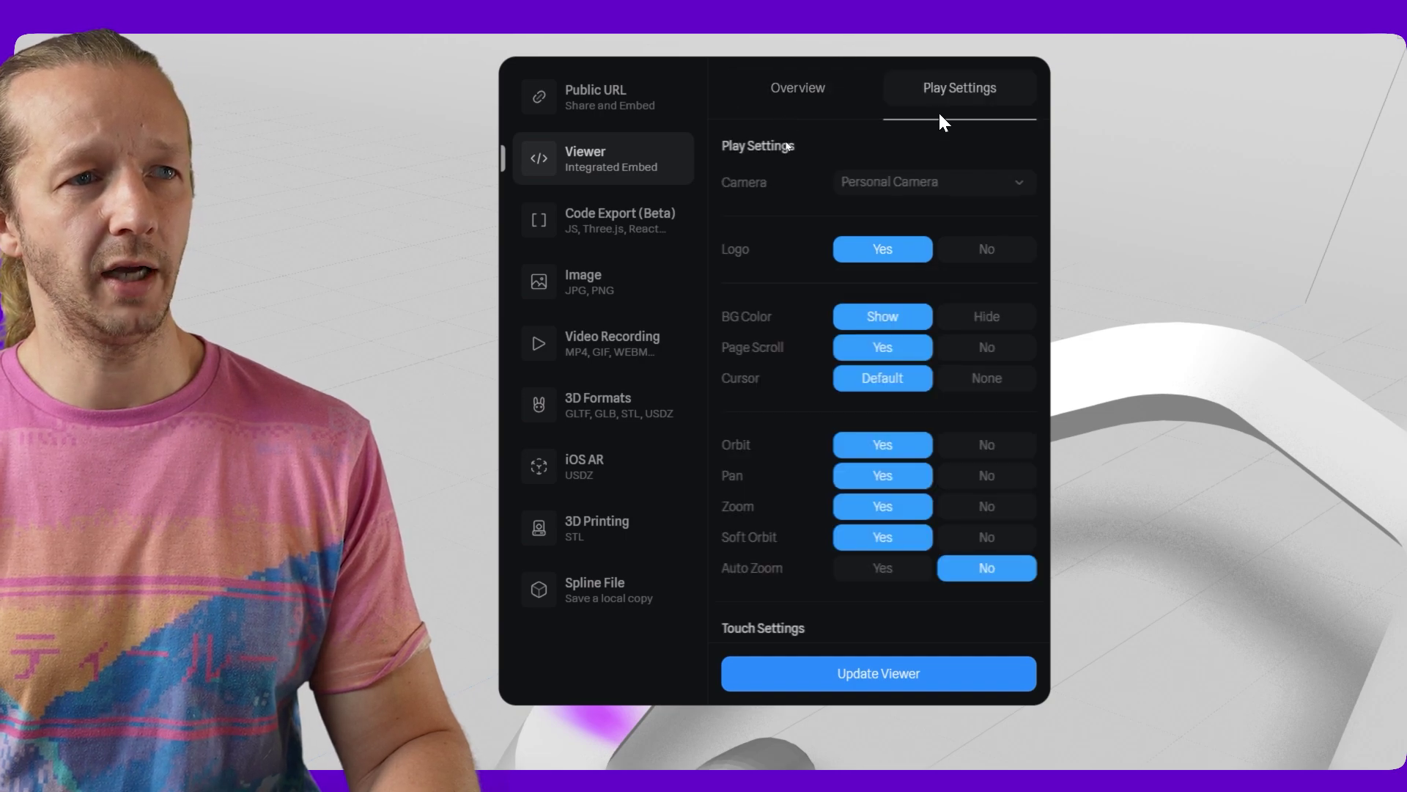
left_click(982, 254)
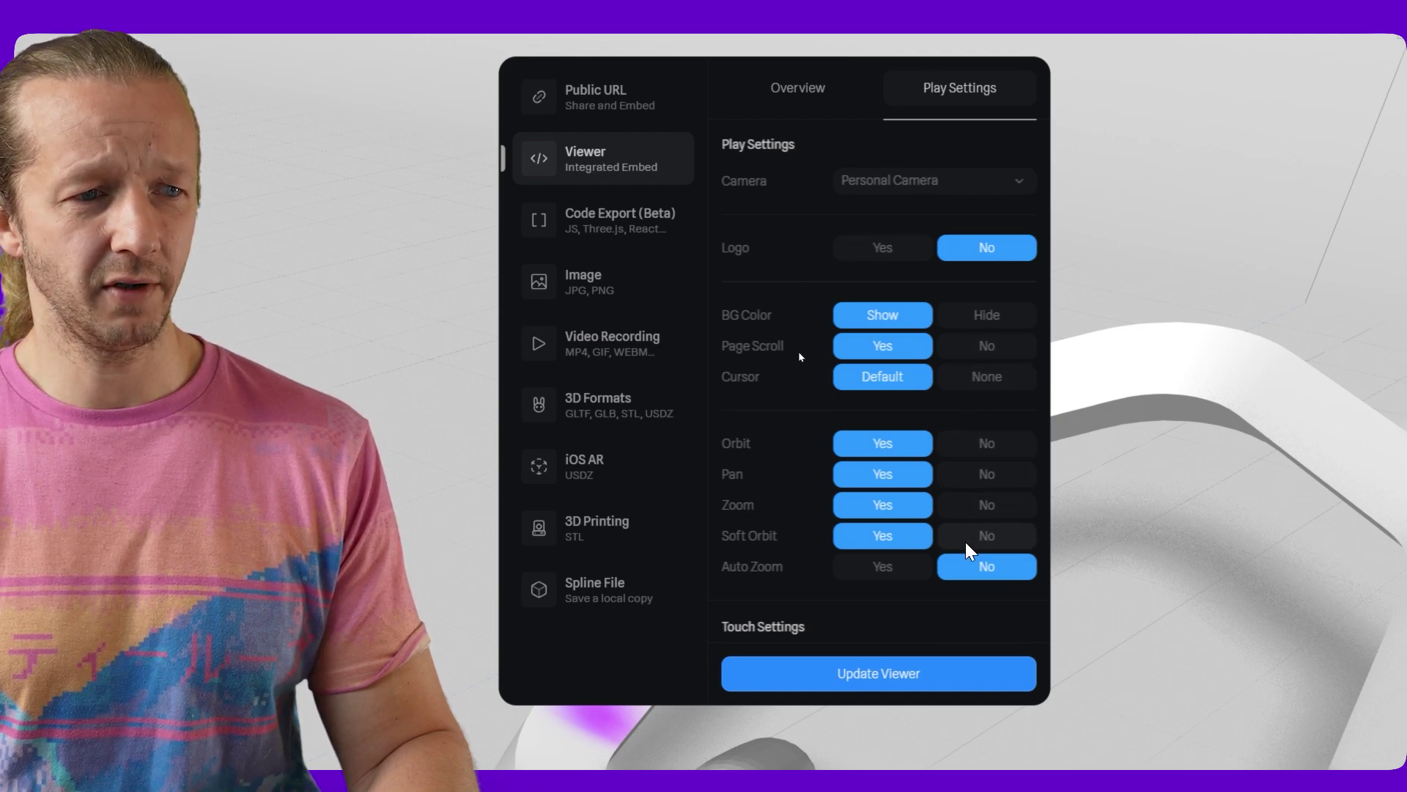
scroll(970, 542, "down", 10)
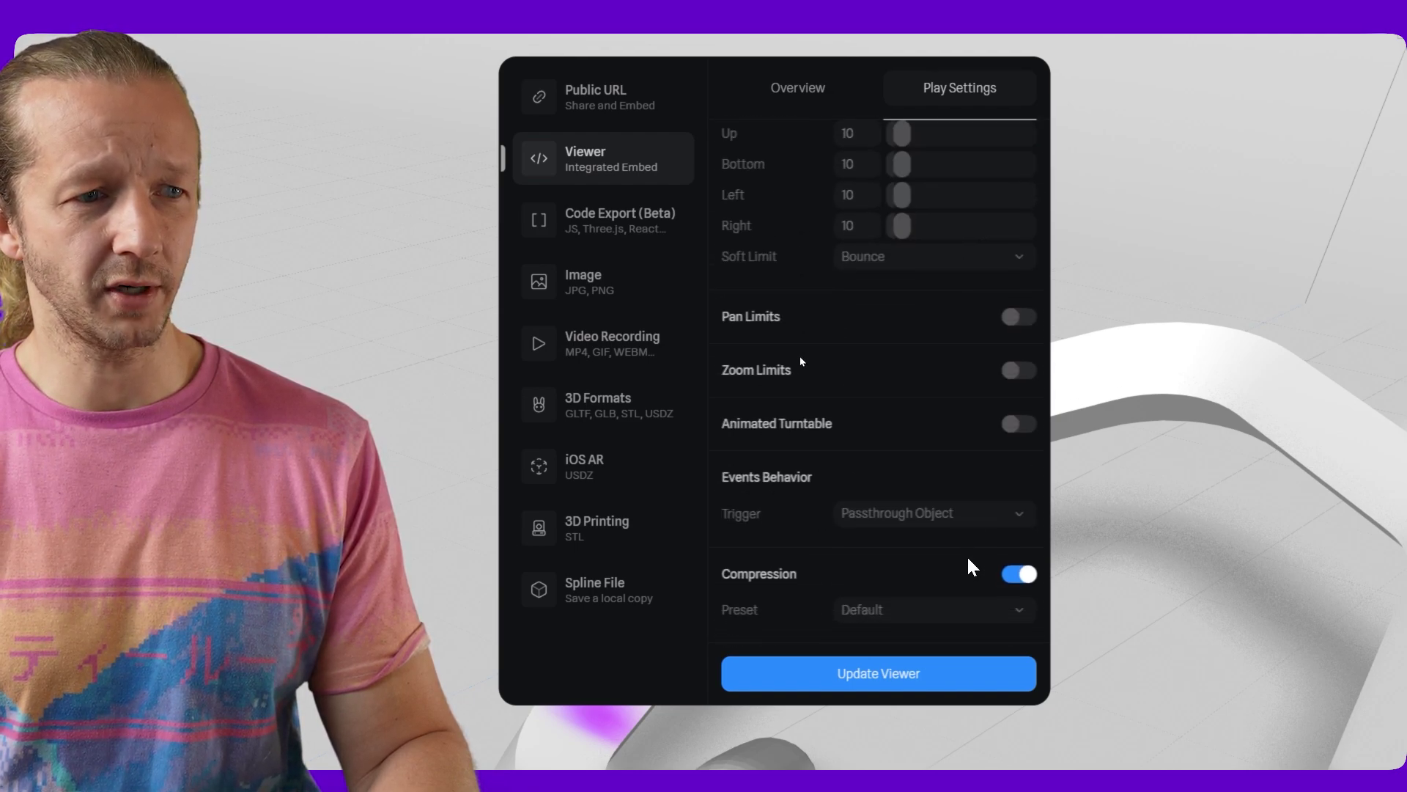
scroll(960, 564, "up", 10)
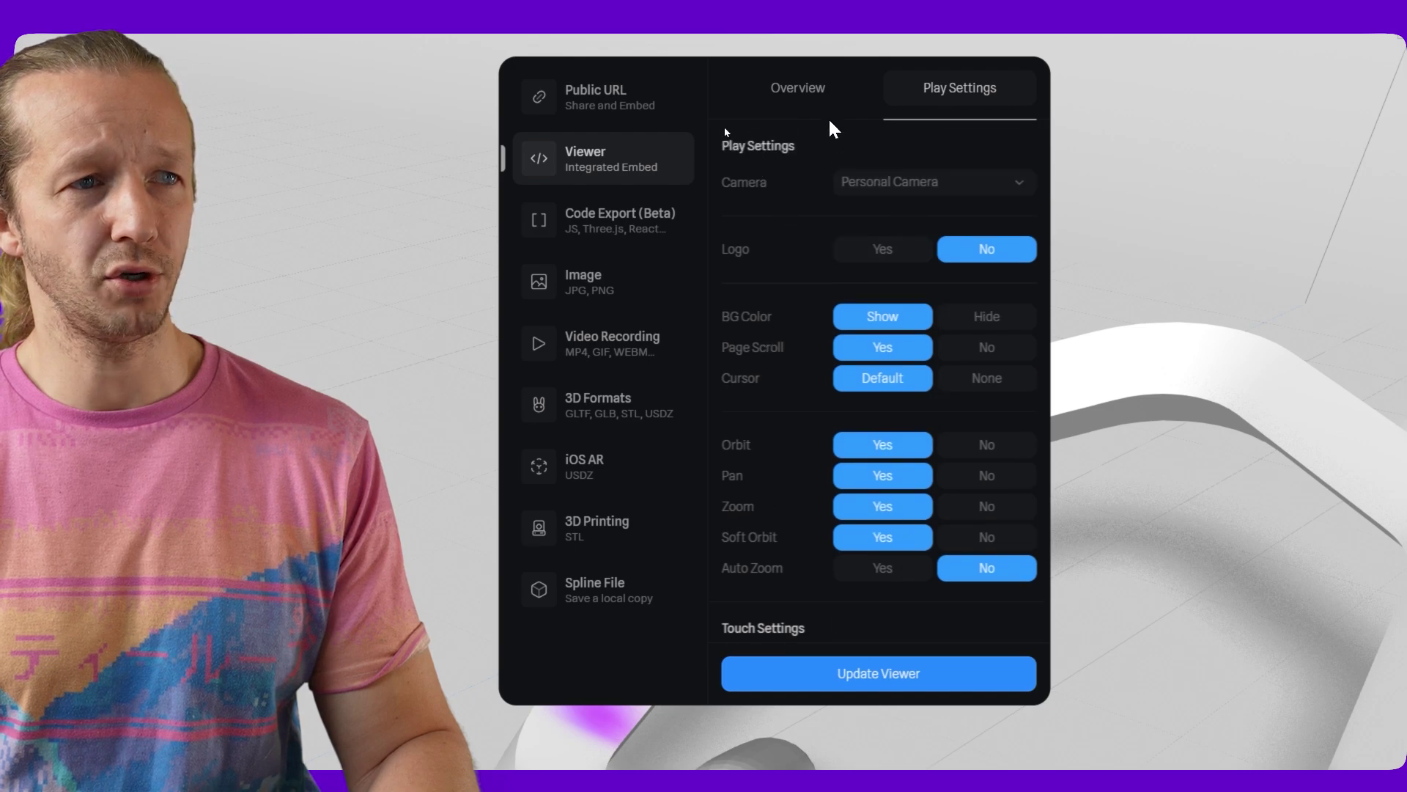
left_click(797, 91)
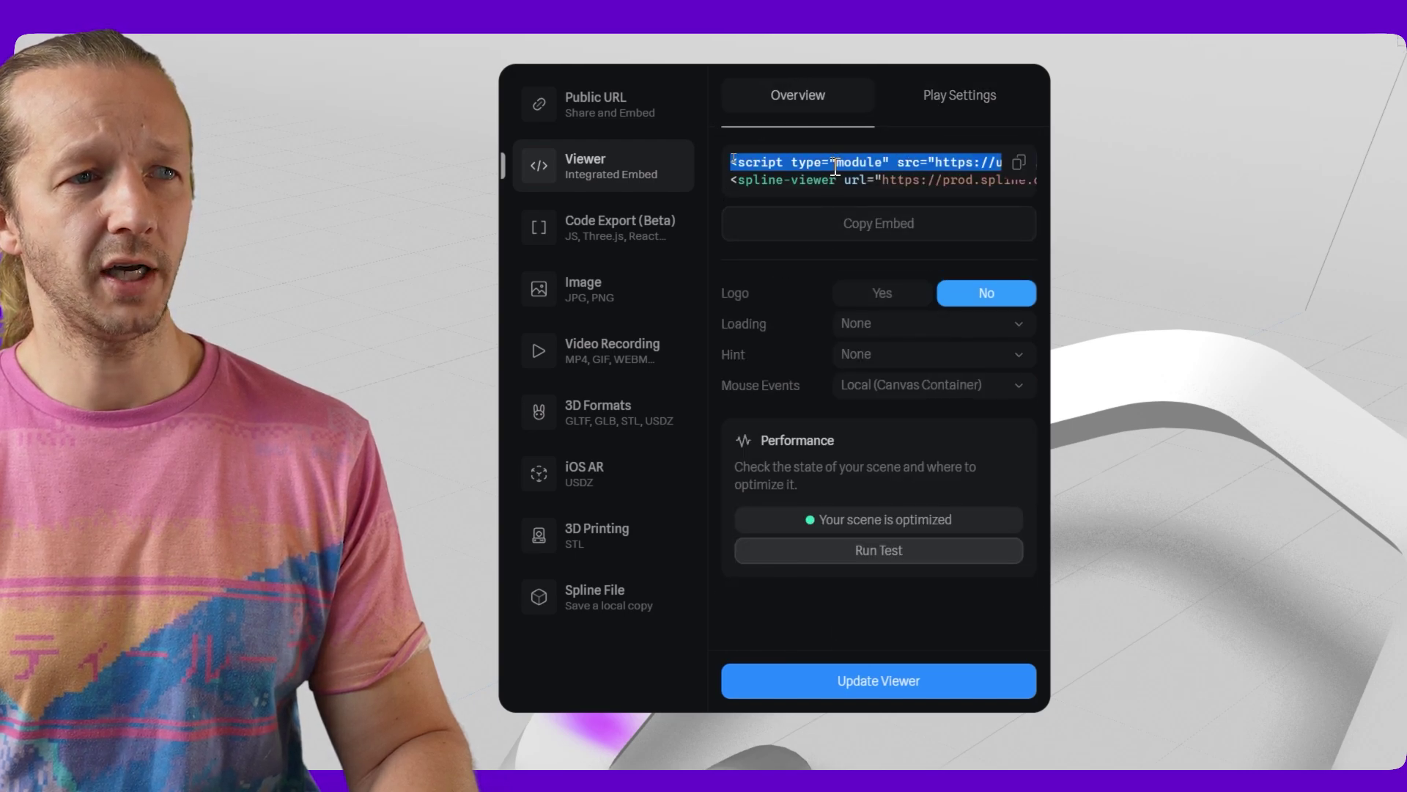
left_click(856, 230)
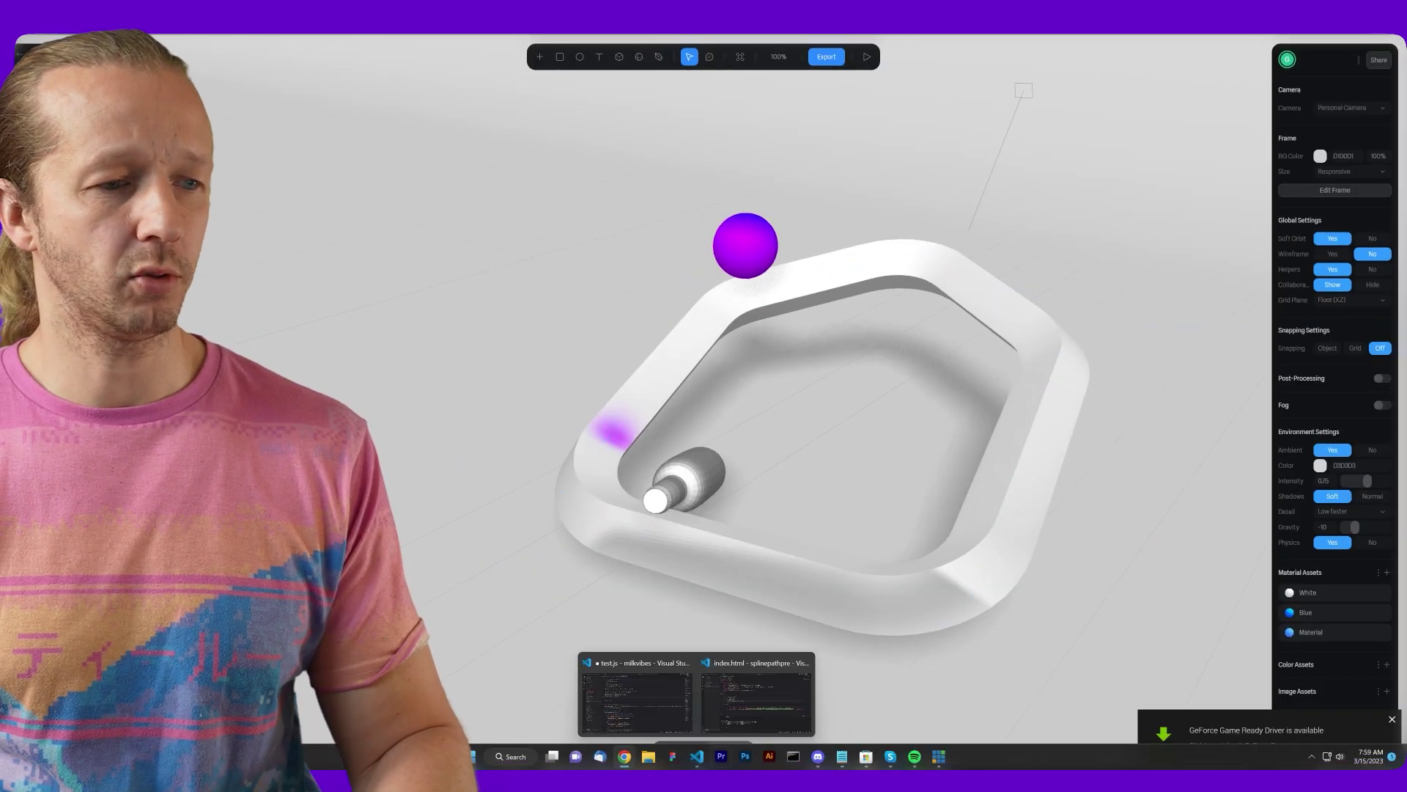
Switch to index.html in Visual Studio Code and join the closing p tag to the "You're drunk. Go home." line.
left_click(755, 696)
left_click(491, 367)
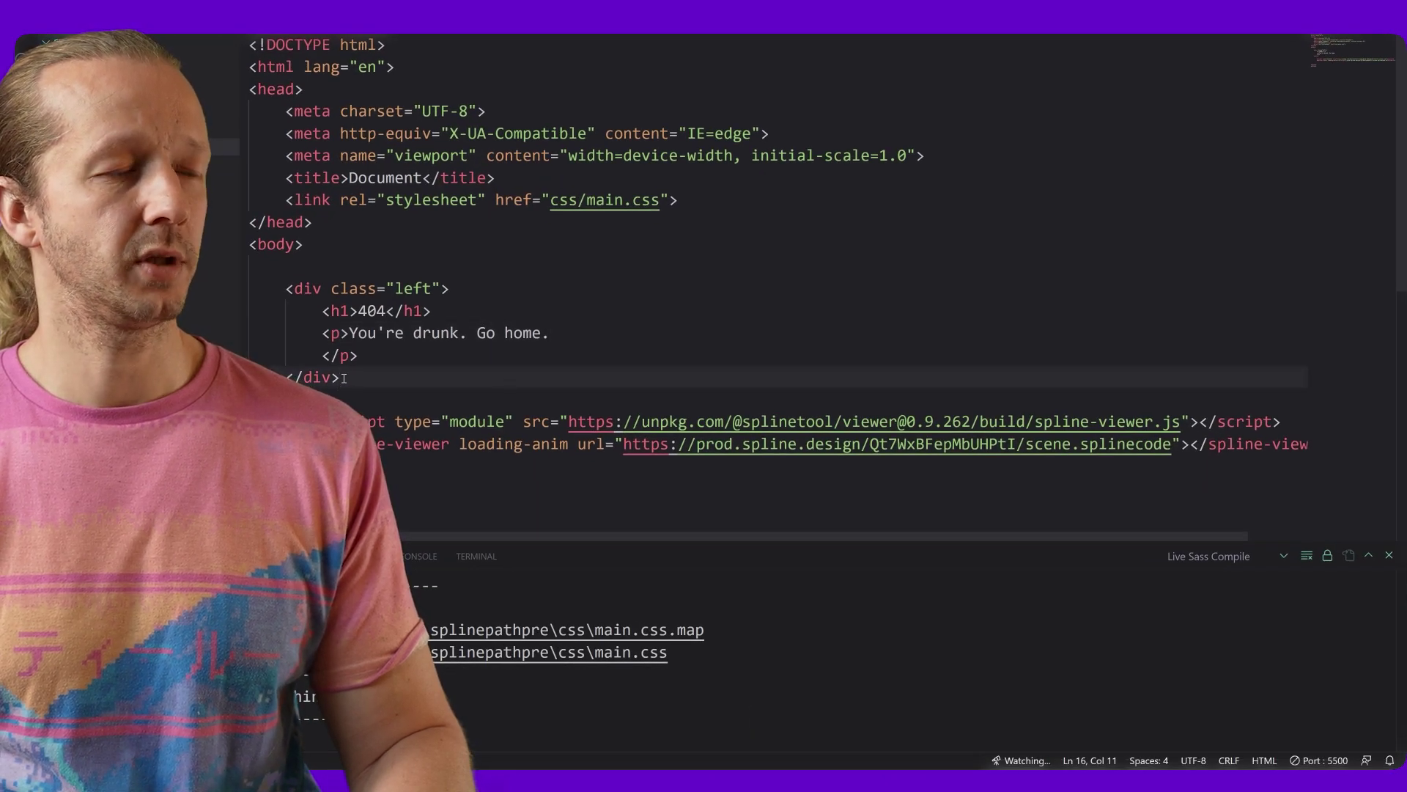
scroll(375, 395, "down", 2)
scroll(366, 349, "up", 1)
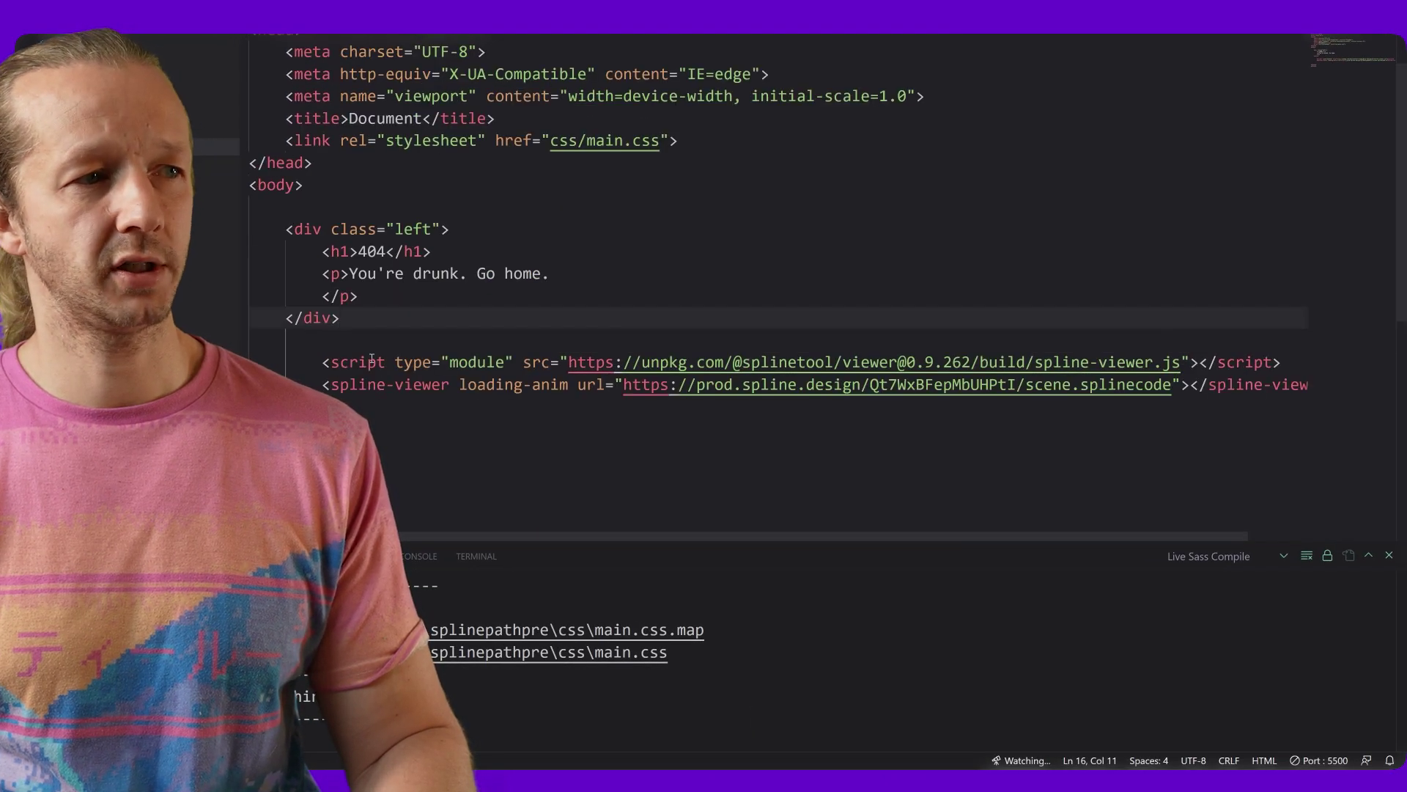
left_click_drag(365, 314, 205, 232)
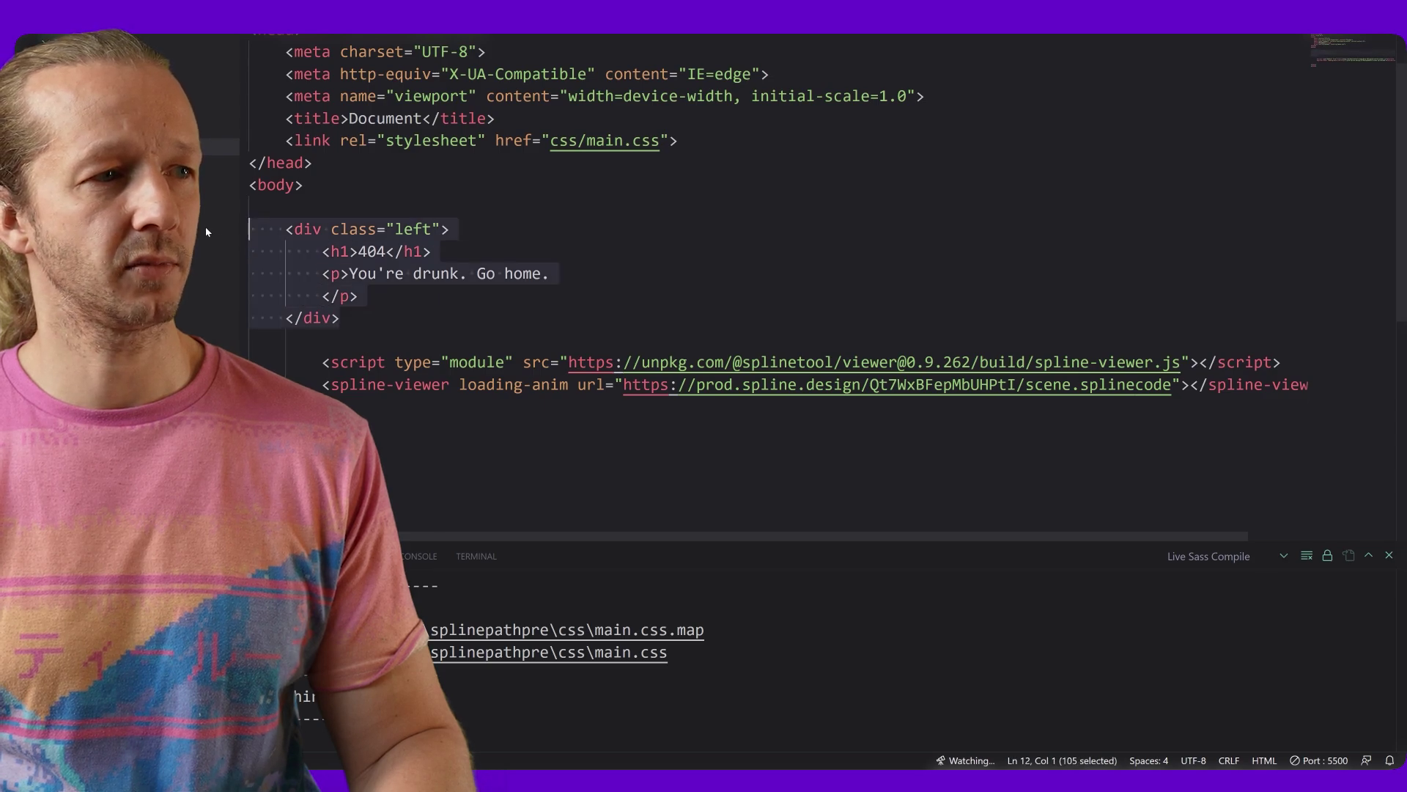
left_click(346, 274)
left_click(324, 296)
key("BackSpace")
key("BackSpace")
key("BackSpace")
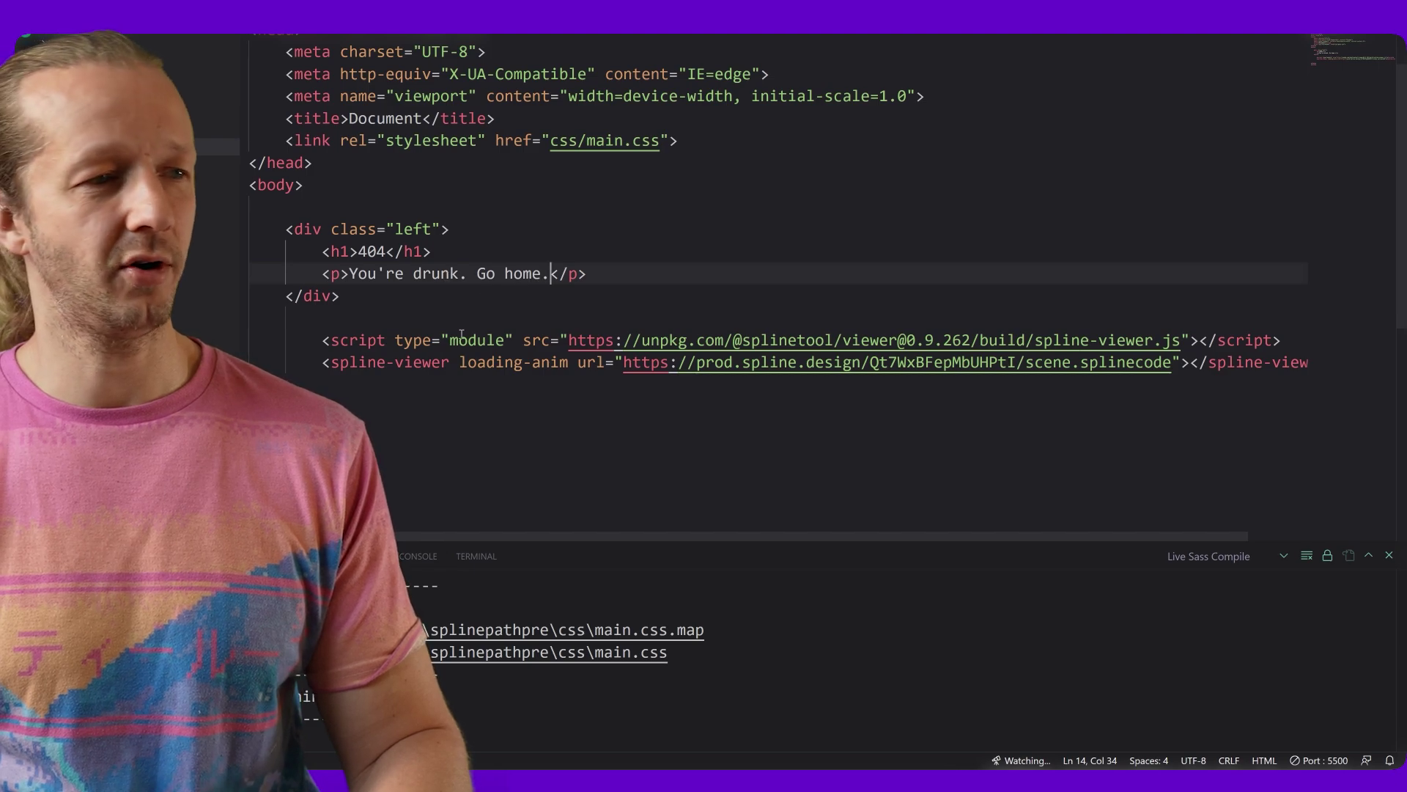
Highlight the Spline embed lines in the HTML and examine the body, .left and h1 rules in the SCSS file.
left_click_drag(322, 340, 475, 401)
key("ctrl+Tab")
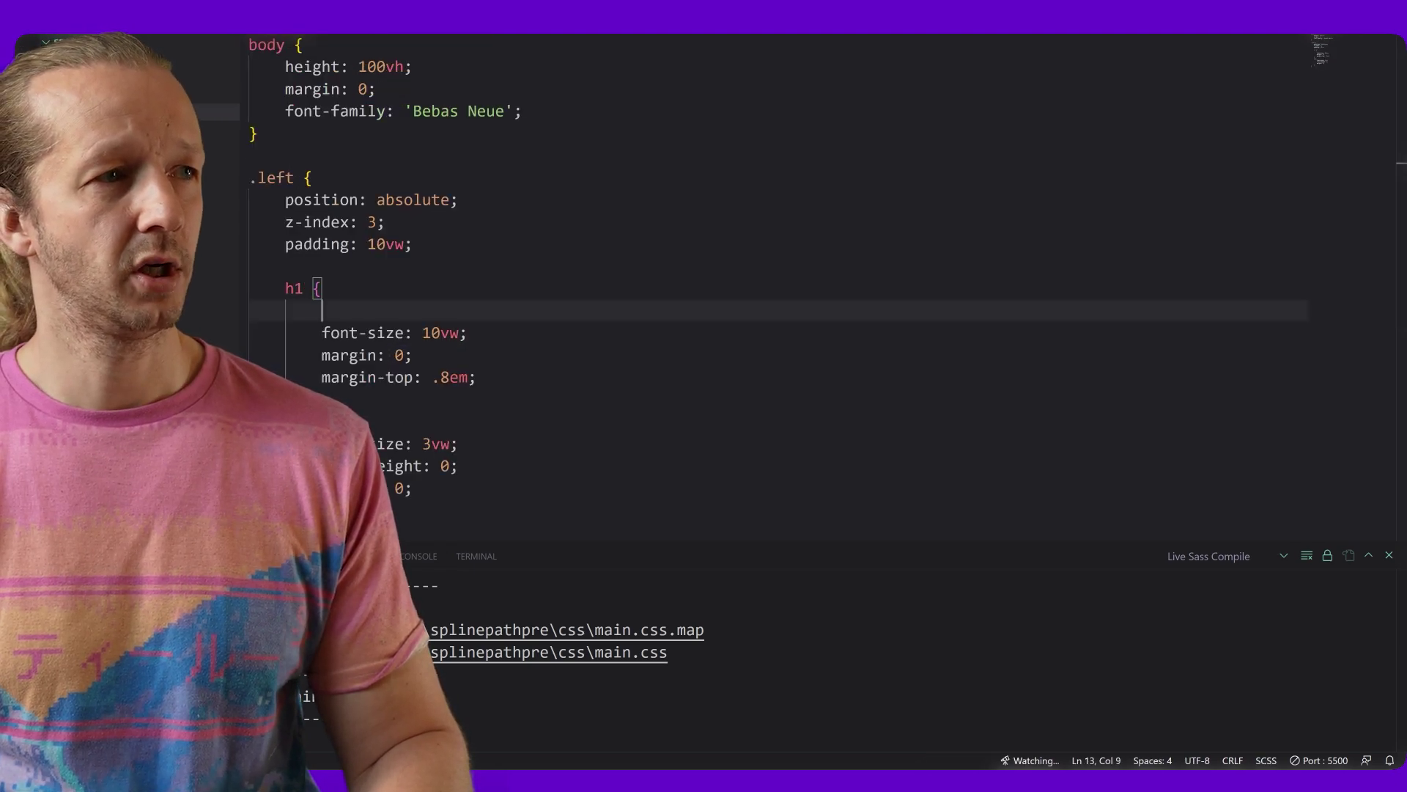
left_click(319, 137)
scroll(315, 191, "down", 3)
scroll(339, 216, "up", 3)
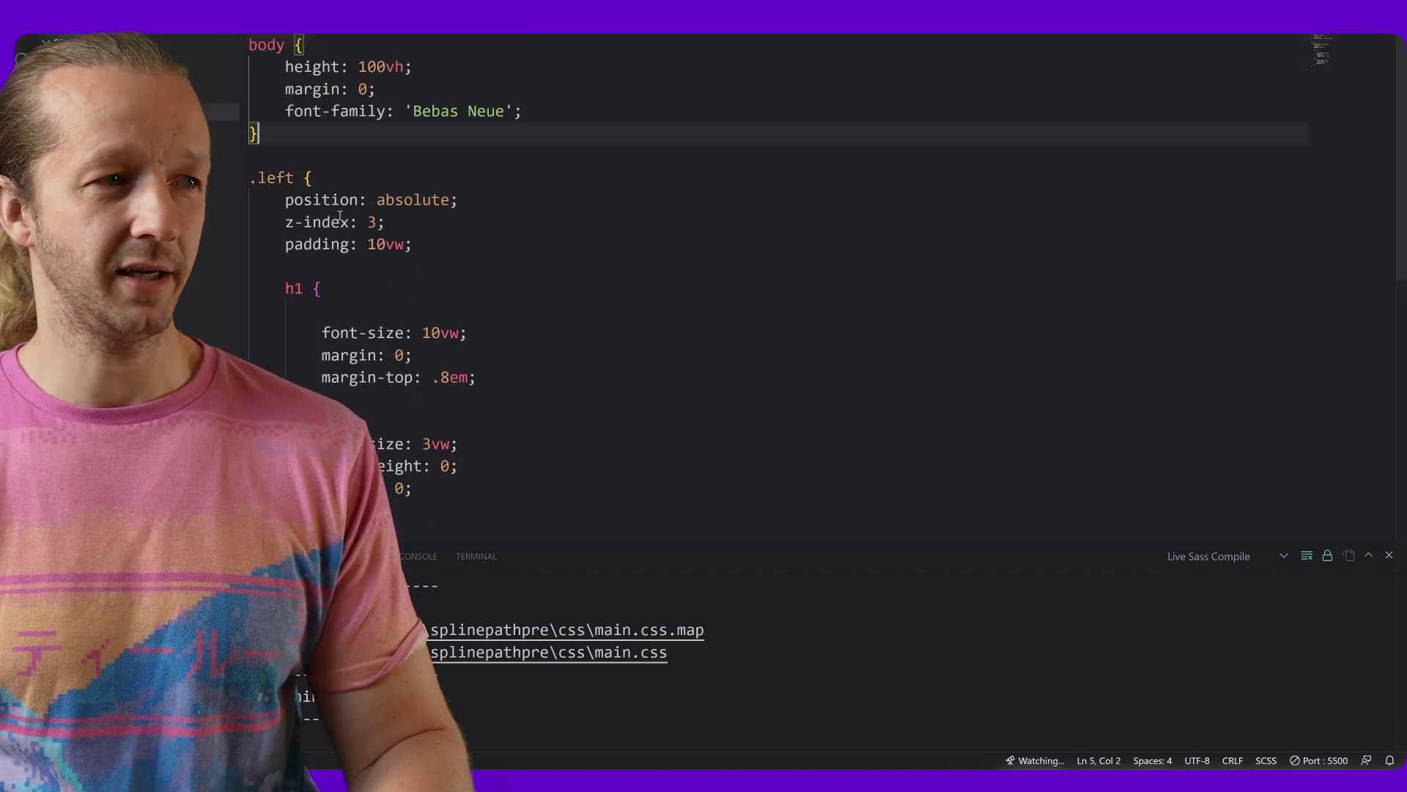
scroll(340, 215, "down", 3)
scroll(339, 215, "up", 3)
mouse_move(342, 211)
left_click(483, 295)
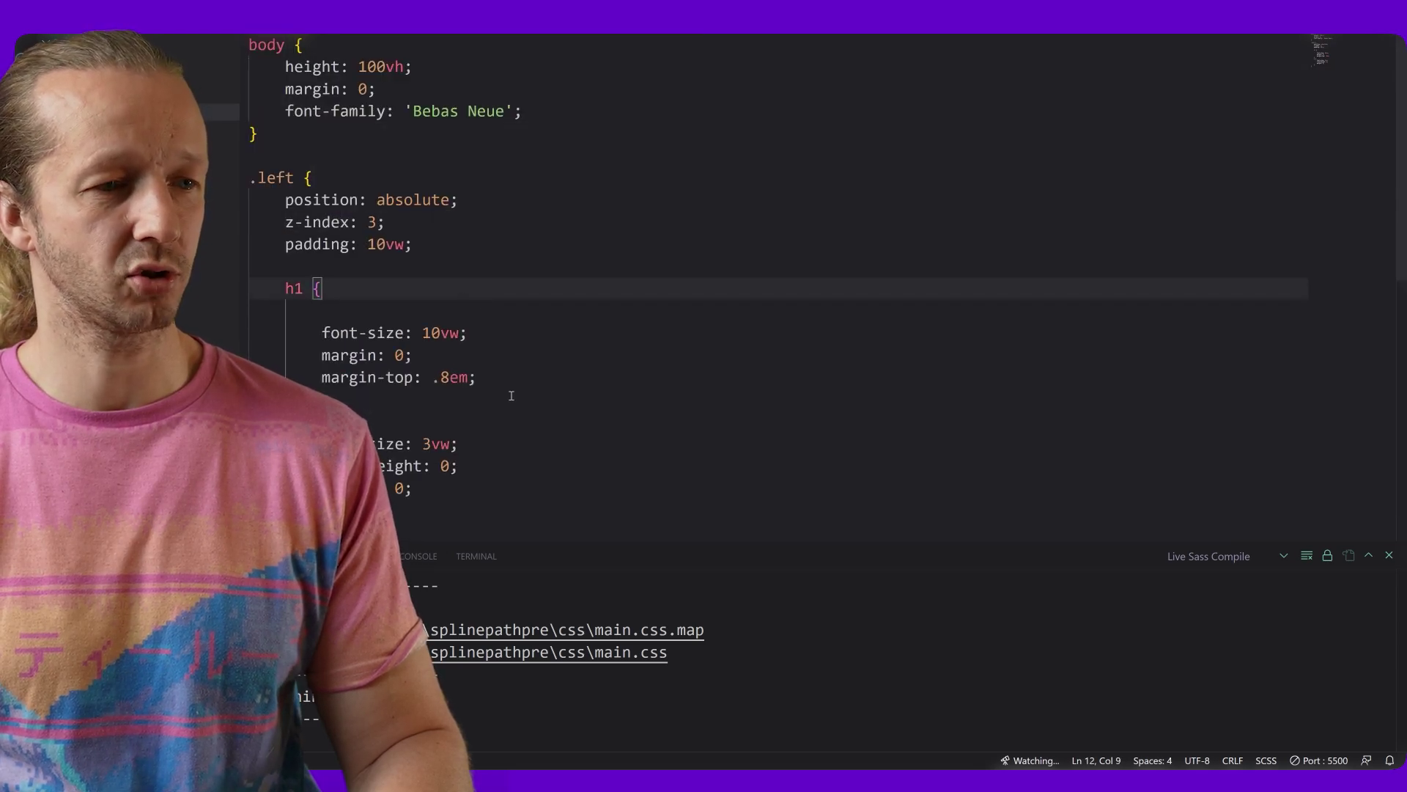